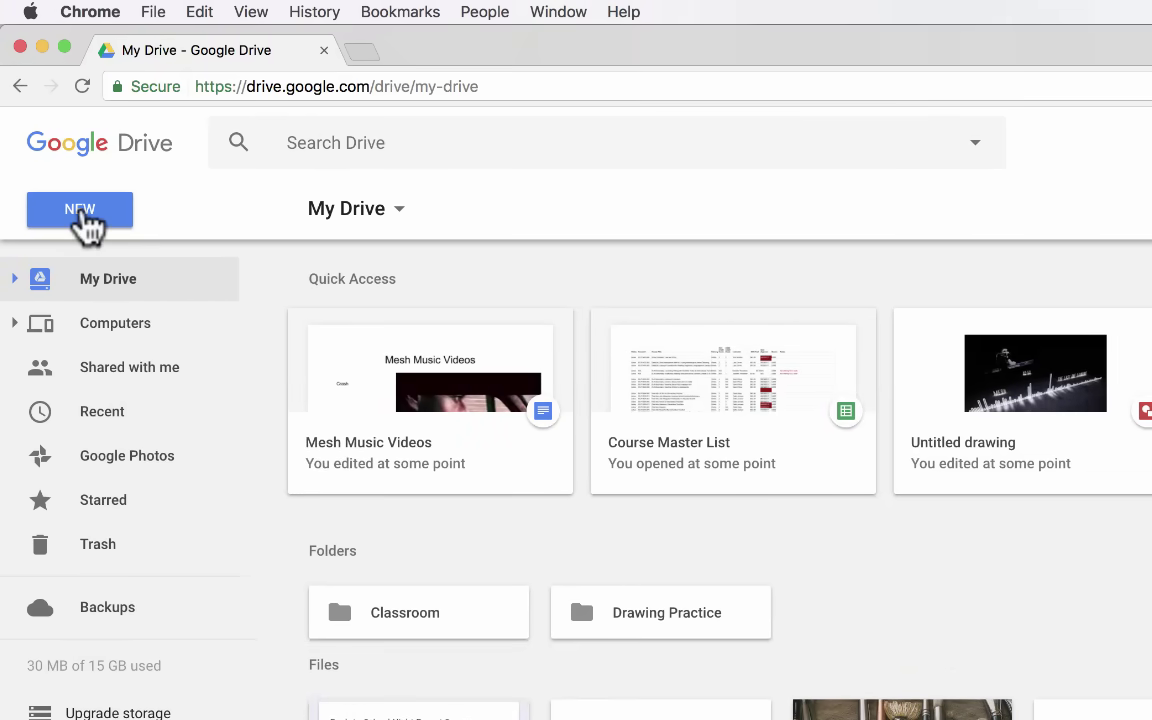
- From Drive's New menu, open the Google Docs template gallery, then close its tab
{"action": "left_click", "coordinate": [86, 220]}
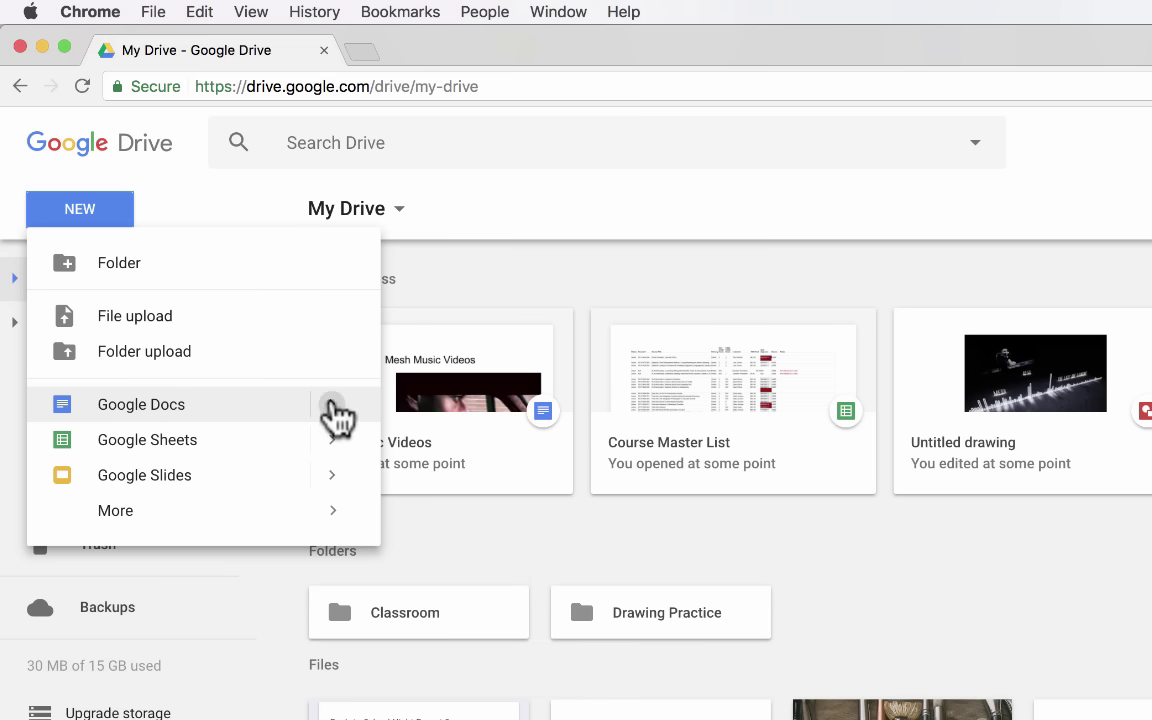
{"action": "left_click", "coordinate": [333, 408]}
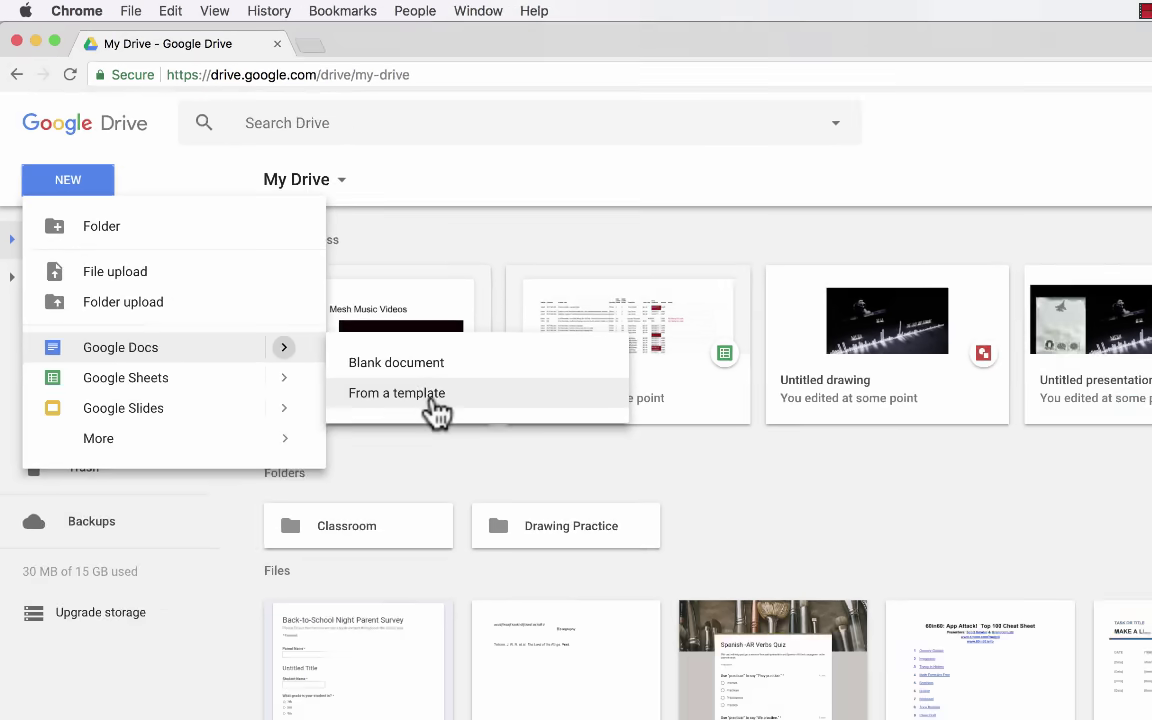
{"action": "left_click", "coordinate": [492, 459]}
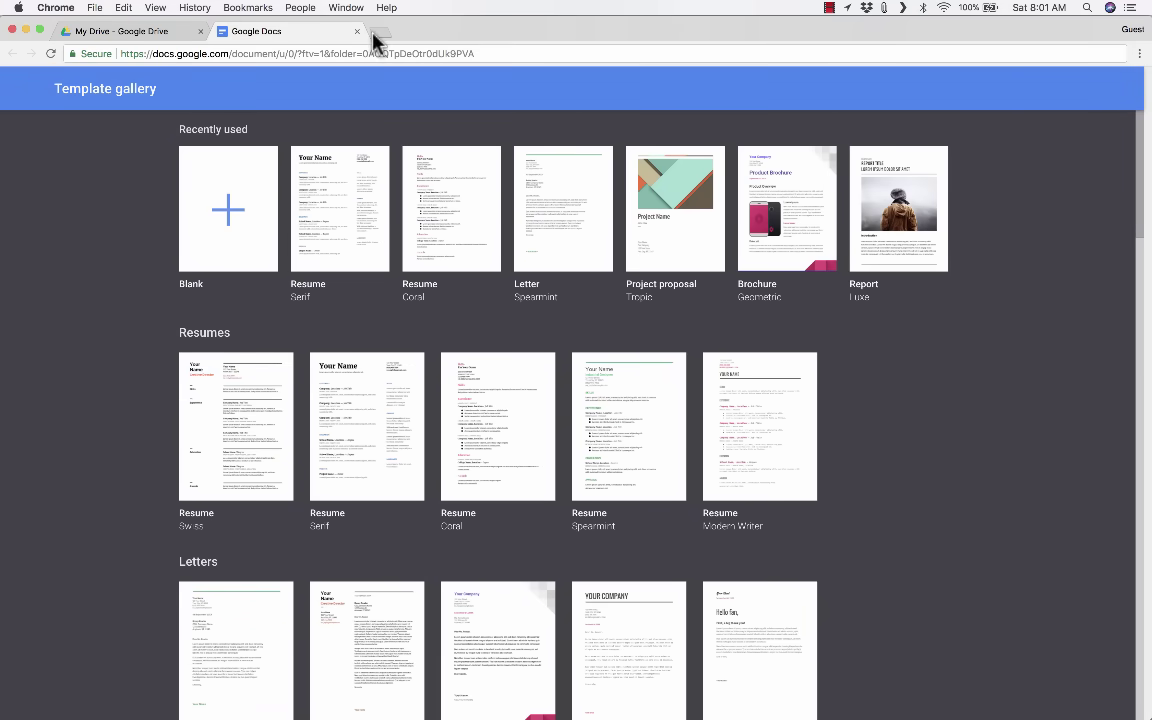
{"action": "left_click", "coordinate": [185, 31]}
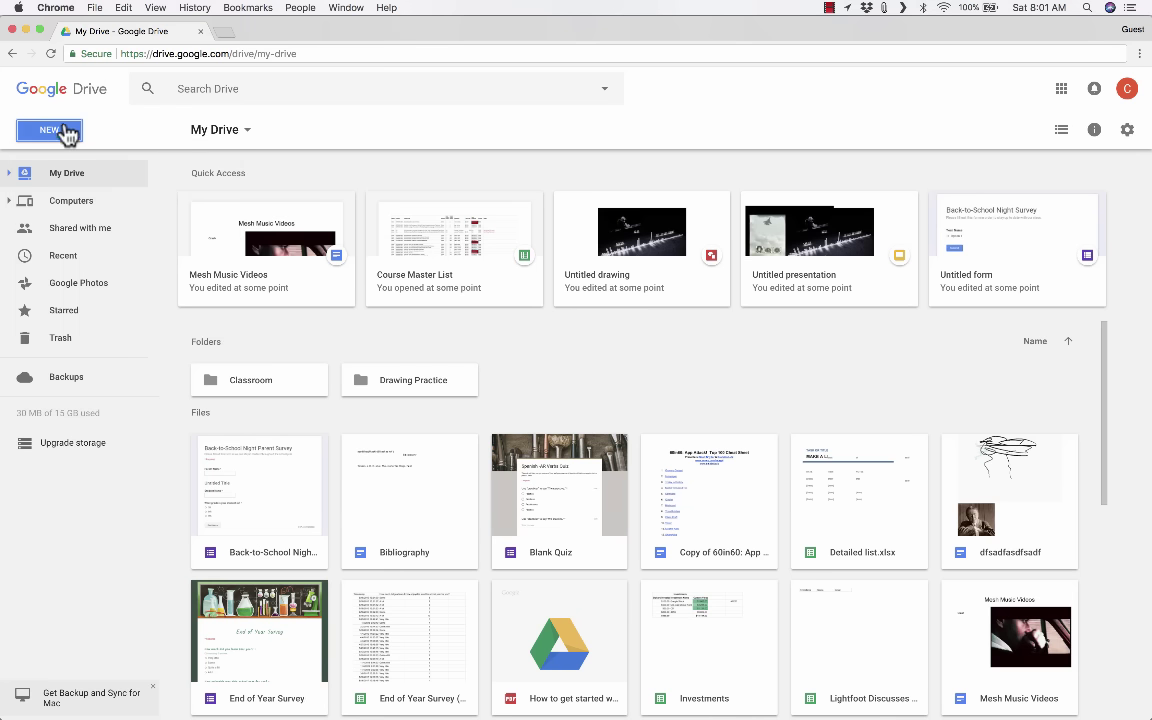
- Create a new blank Google Docs document and zoom the browser view to 150%
{"action": "left_click", "coordinate": [50, 132]}
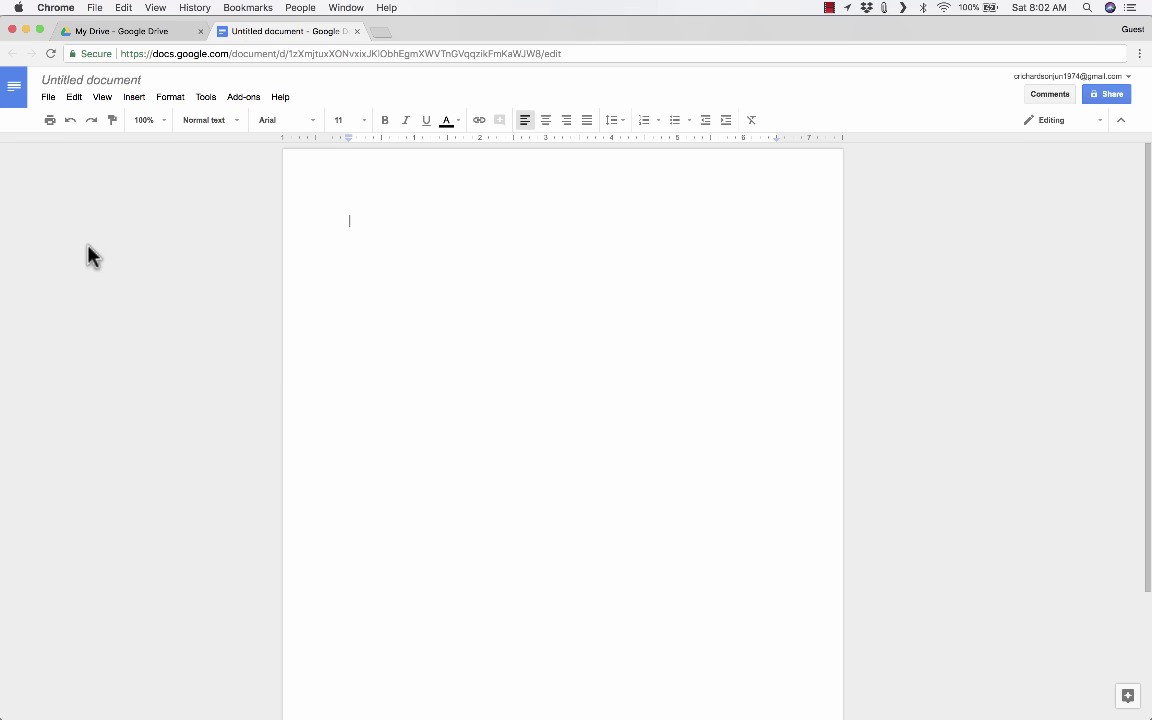
{"action": "key", "text": "super+equal"}
{"action": "key", "text": "super+equal"}
{"action": "key", "text": "super+equal"}
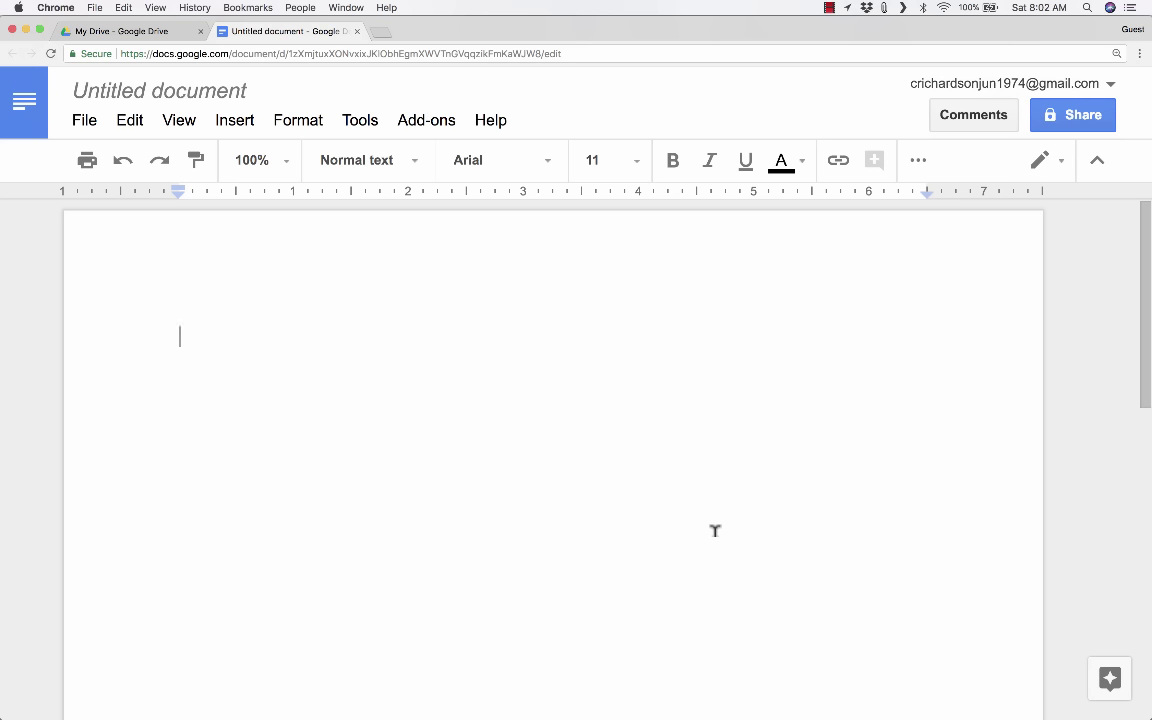
- Type three short lines of filler text, then two Tab-indented filler paragraphs below them
{"action": "type", "text": "fsldkjflkasjdlkfjkl;asdf"}
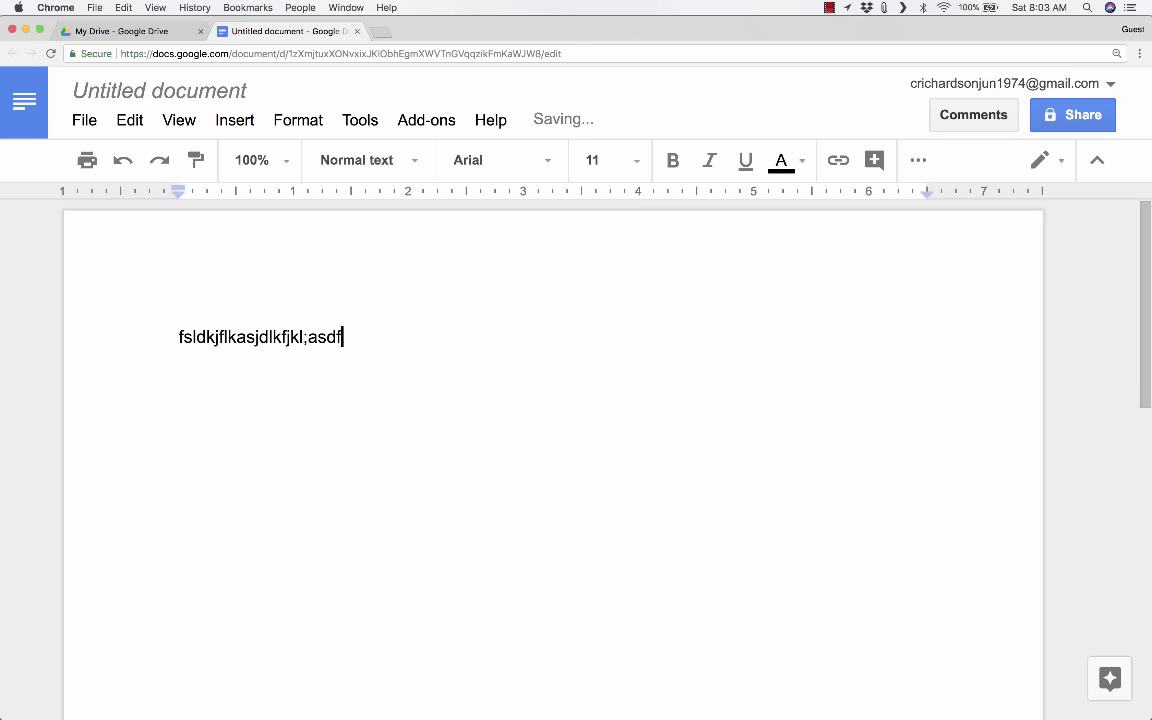
{"action": "key", "text": "Return"}
{"action": "type", "text": "as;kdjf;kasdfljaklsdfl;kasjdlkf"}
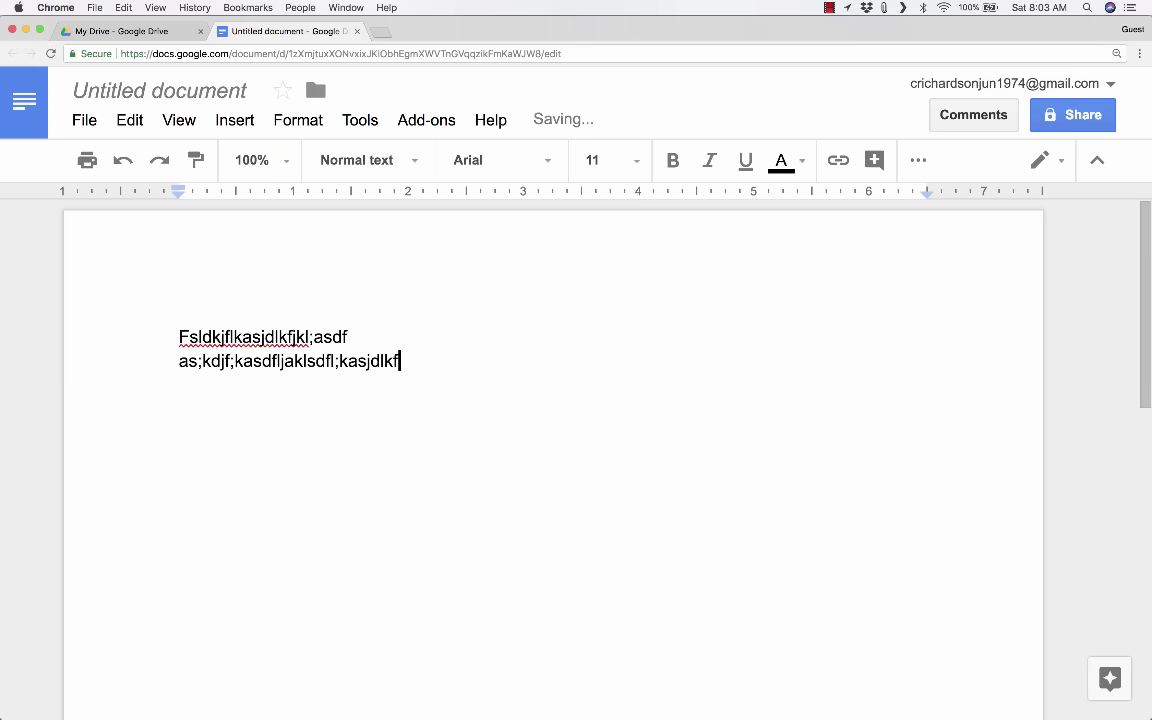
{"action": "key", "text": "Return"}
{"action": "type", "text": "skjldfkljaskldf;ljj;alskdjfkjsadf"}
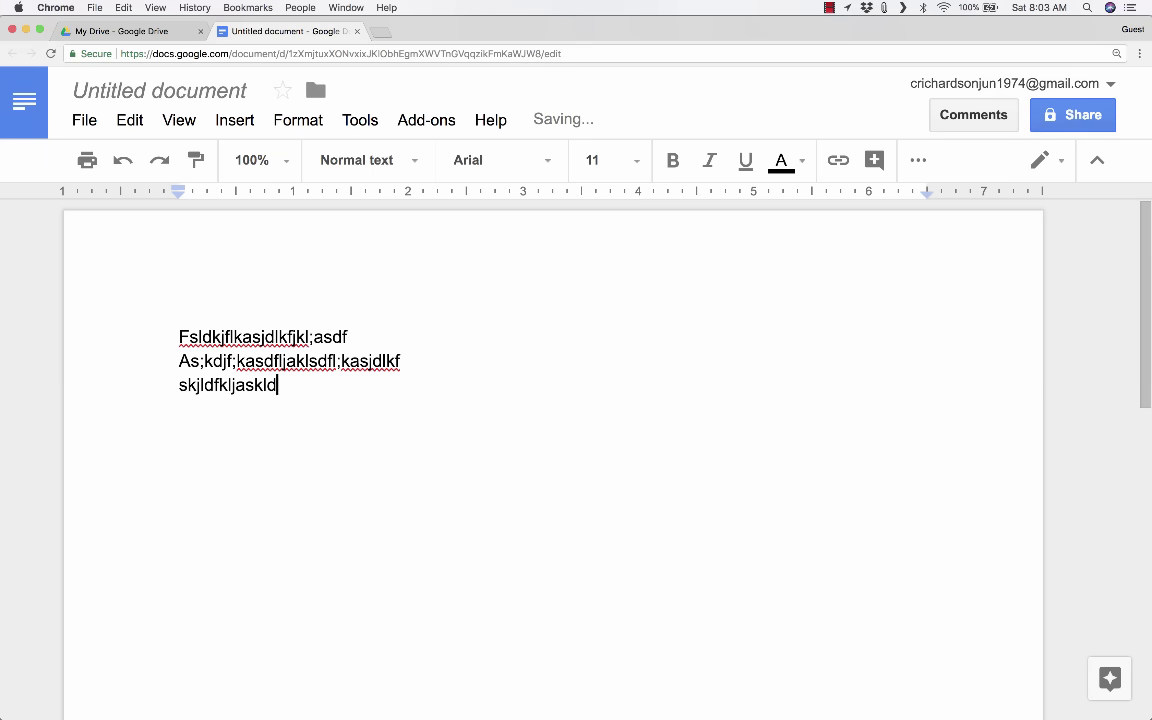
{"action": "key", "text": "Return"}
{"action": "key", "text": "Return"}
{"action": "key", "text": "Tab"}
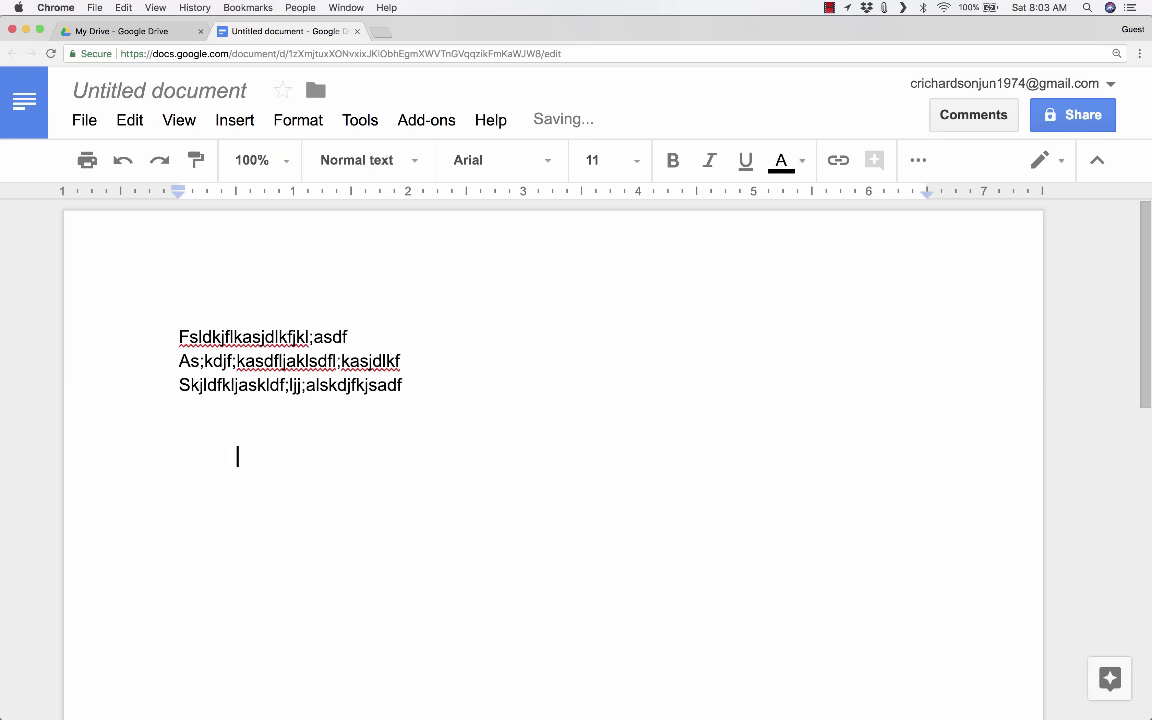
{"action": "type", "text": "jas;ldfkasdfjadsklf;sdlf klsj kldfj"}
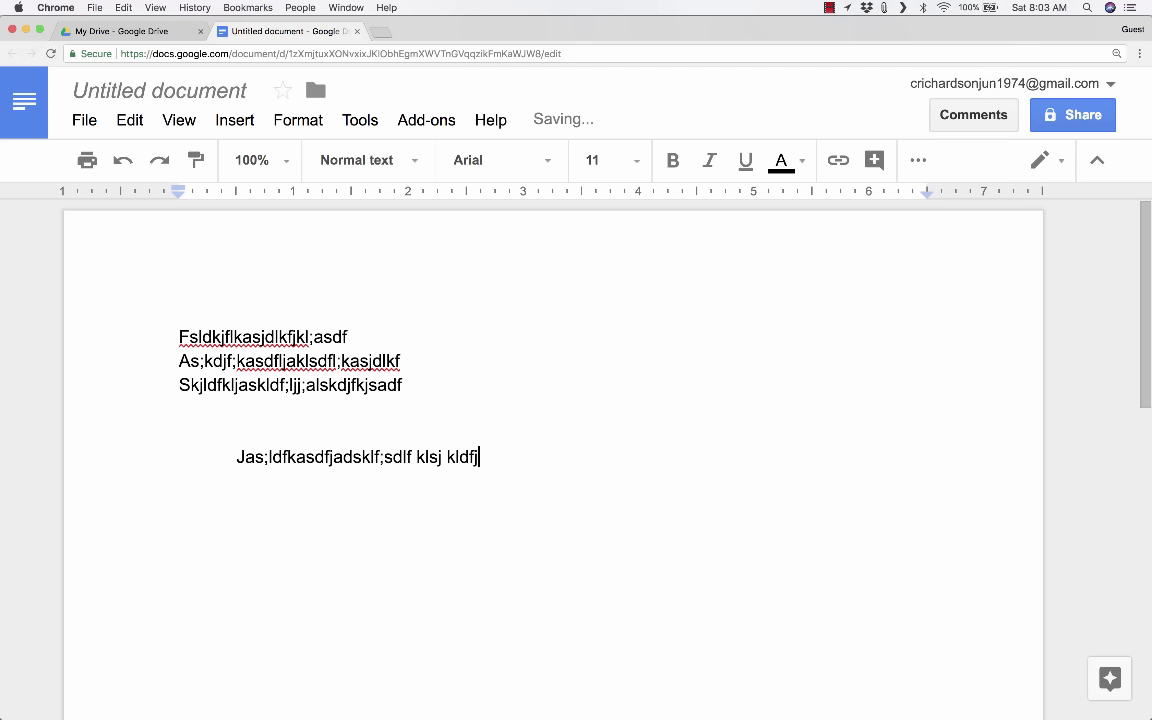
{"action": "type", "text": " kslj flkjs l;kfkl dfkj ksdl jf;asdl fkjlsadklf"}
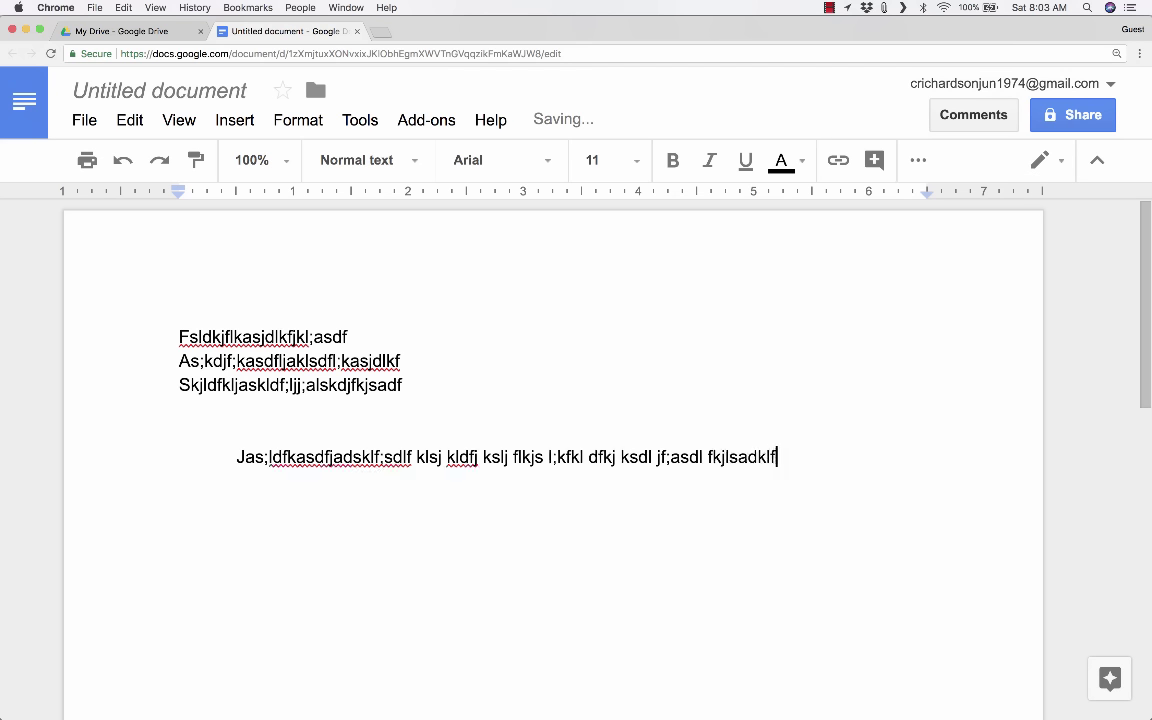
{"action": "type", "text": "kl sdakf klasd fklsaj dfkljaskldf klasdjk flksal dfk"}
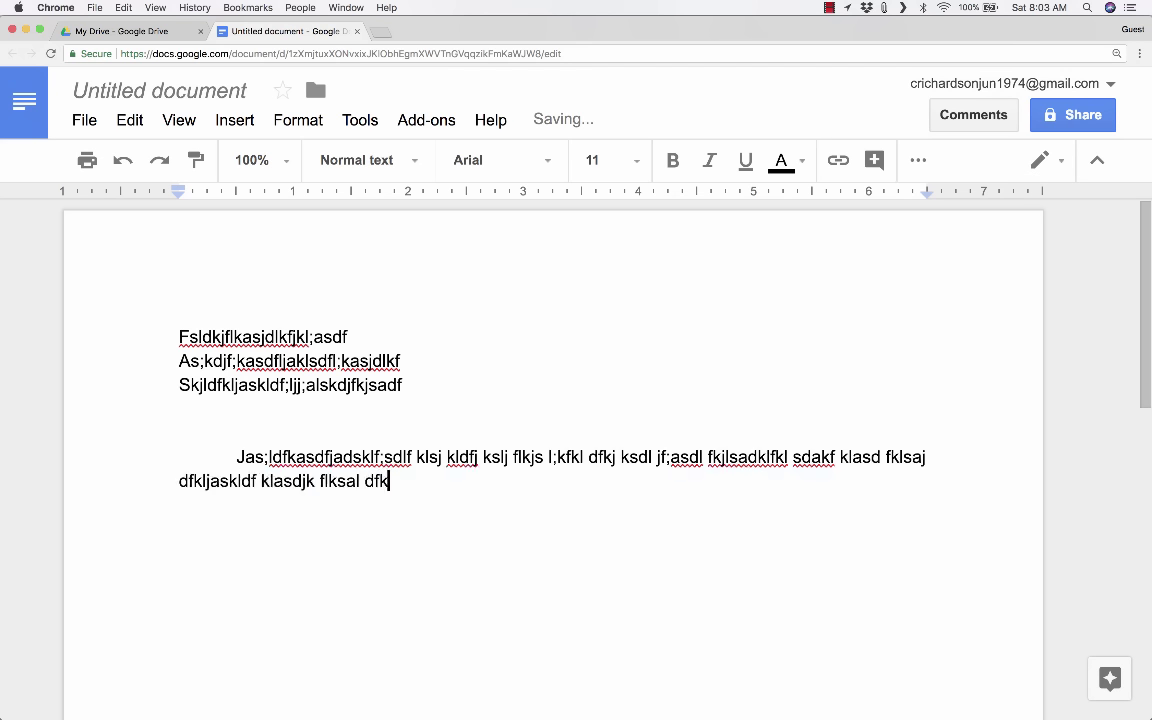
{"action": "type", "text": "skldfkaklsfsalkflk  ajslkfj klsaflk"}
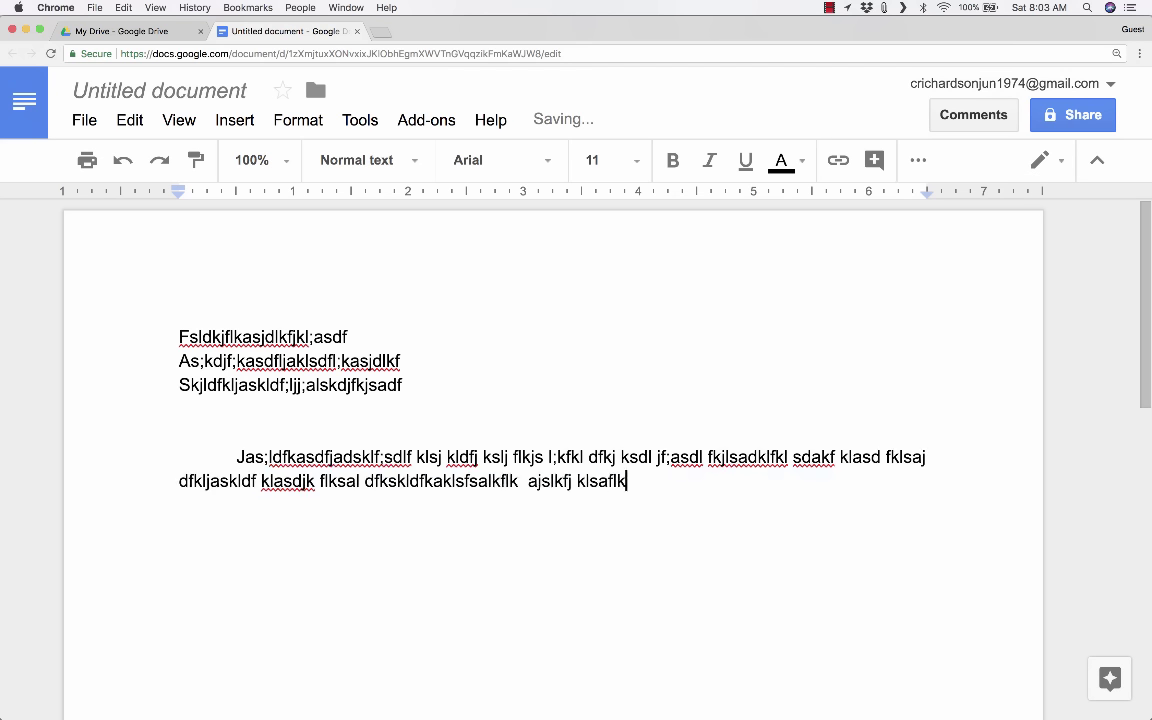
{"action": "key", "text": "Return"}
{"action": "type", "text": "Fds;lajflsjd kljf "}
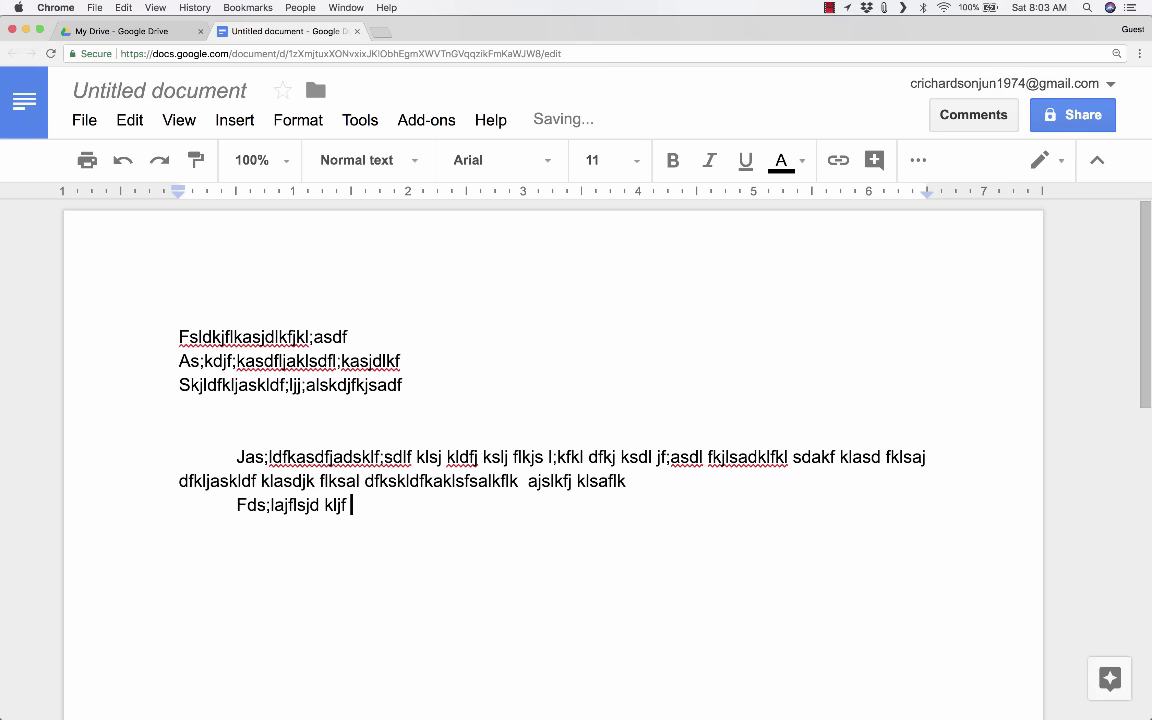
{"action": "type", "text": "ksad j;fkl jsdkl; fksj dklfj skdlfksdk lfk kl;f;lk adl;kflk;sakl;falsk d"}
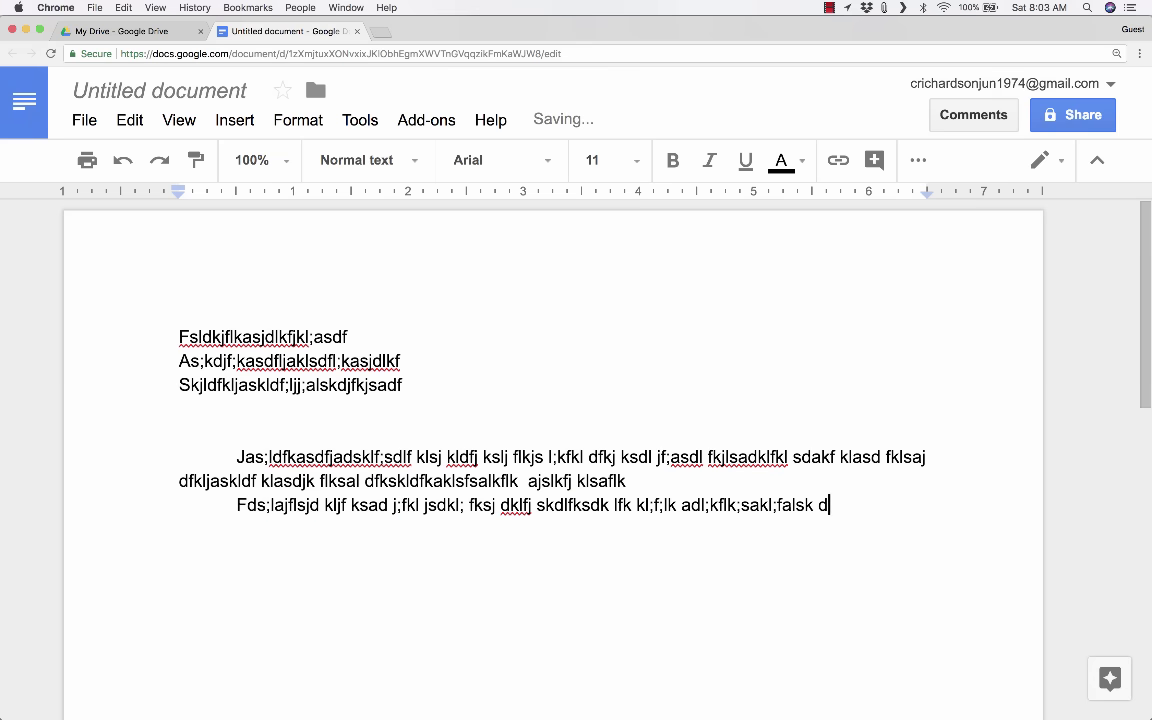
{"action": "type", "text": "flk; aslkdf l;kasd;lkf ;klasf;klsa;kl"}
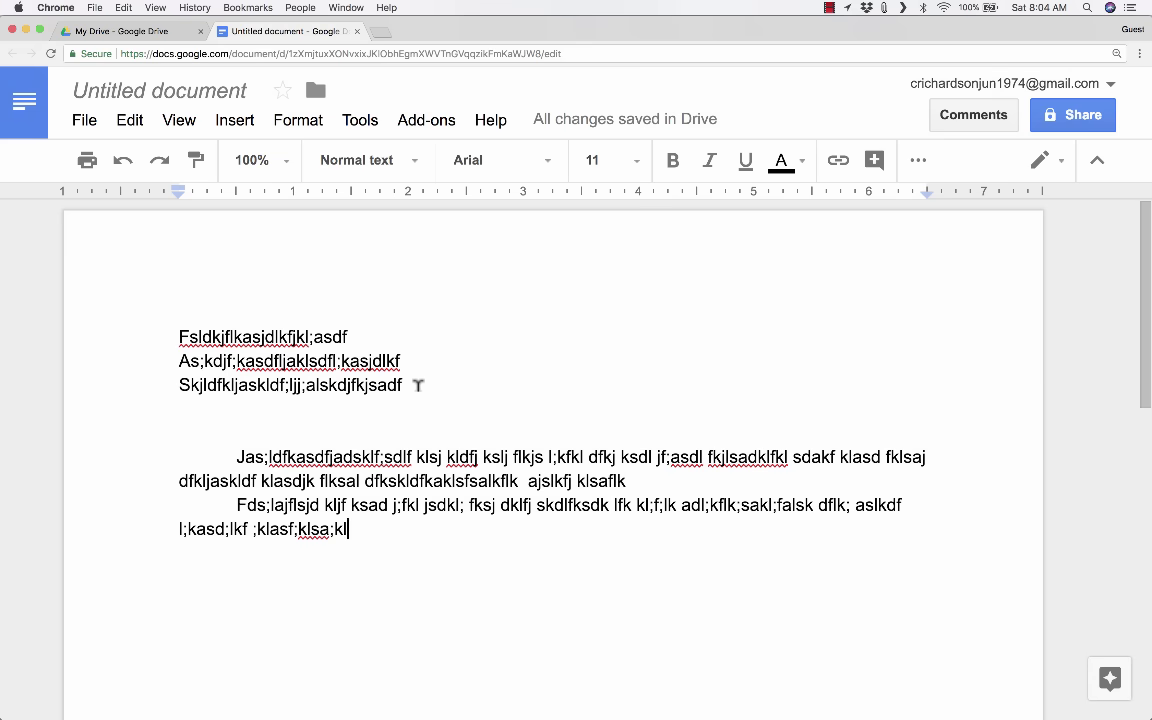
{"action": "scroll", "coordinate": [418, 385], "scroll_direction": "down", "scroll_amount": 10}
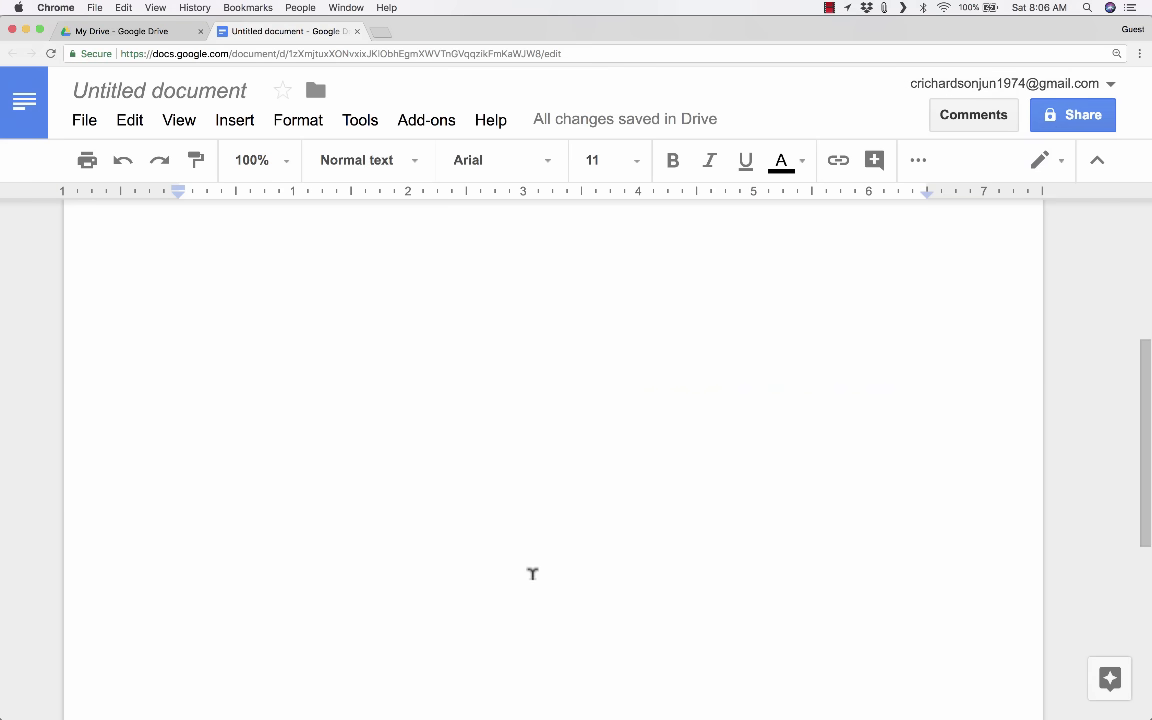
{"action": "scroll", "coordinate": [532, 574], "scroll_direction": "up", "scroll_amount": 5}
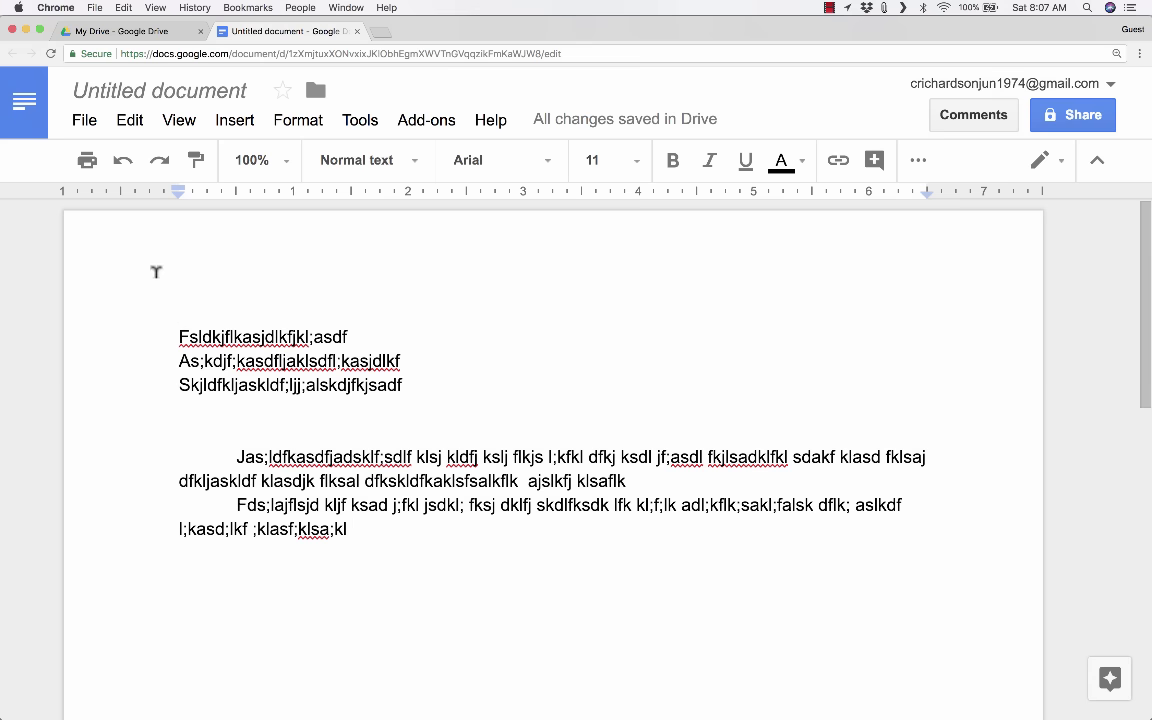
- Insert two lines of filler text above the document's first line
{"action": "left_click", "coordinate": [168, 337]}
{"action": "type", "text": "jlaksjdlkfjklsajdklfjaklsdjf as"}
{"action": "key", "text": "Return"}
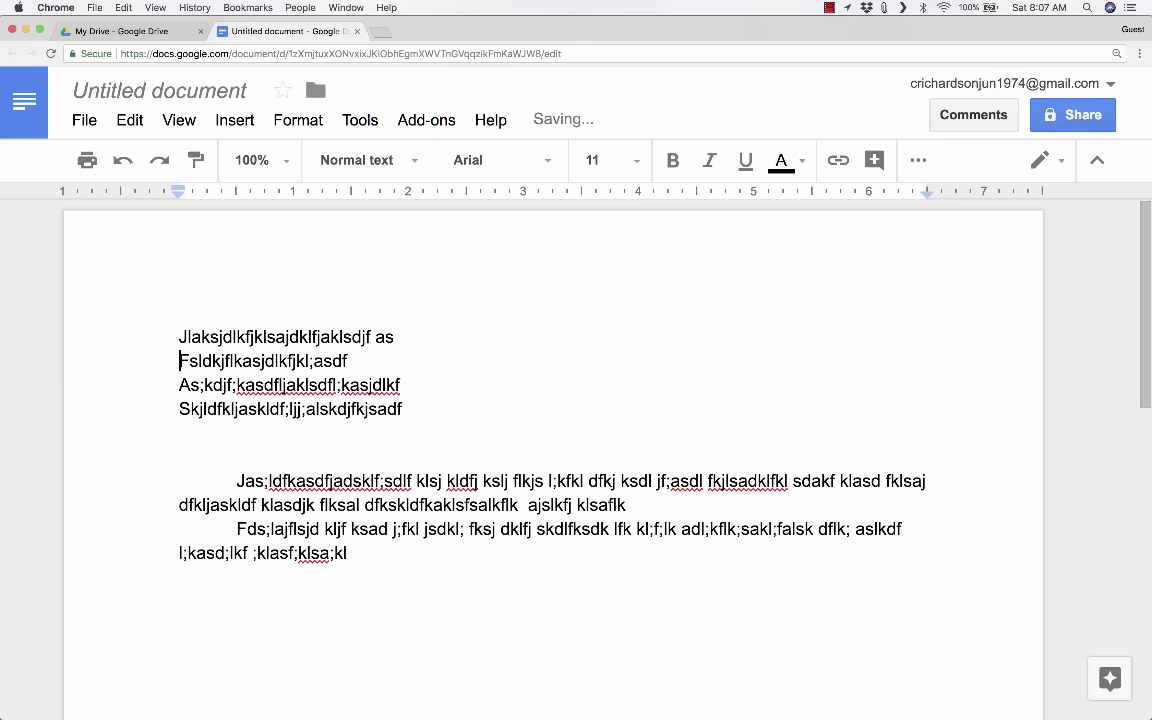
{"action": "type", "text": "alskjdfljkaskldfjklasjfal;skdfjlkjasf;"}
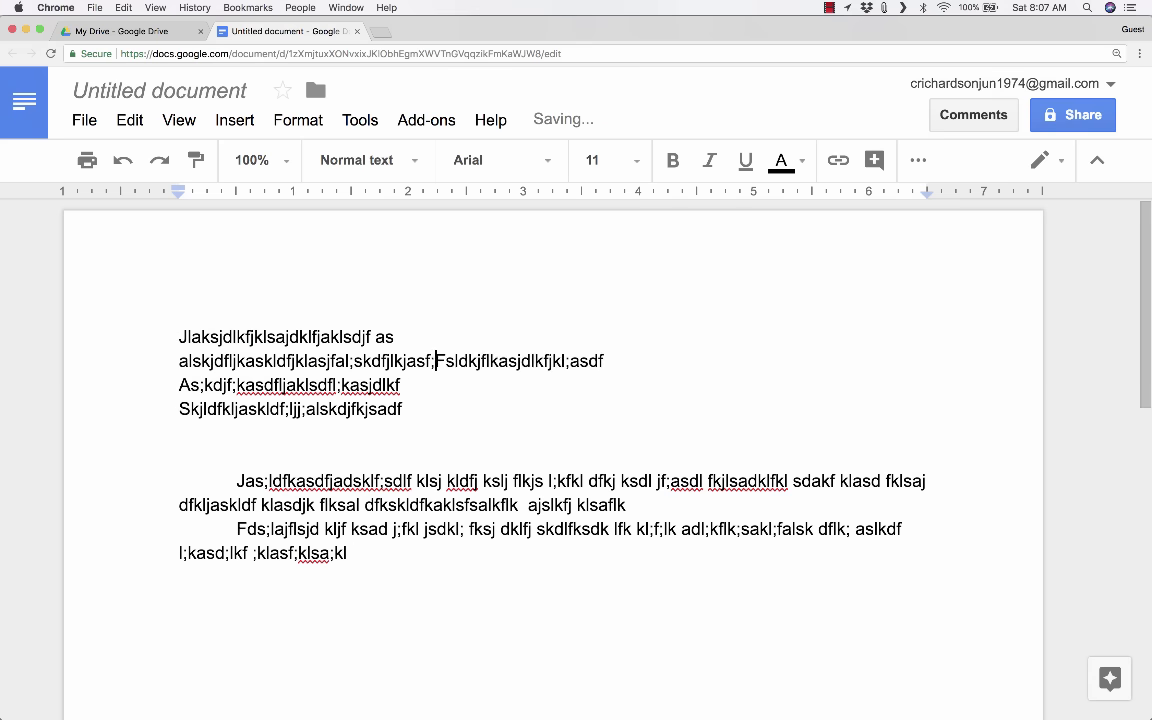
{"action": "key", "text": "Return"}
- Extend the last paragraph and add the short lines 'Asdf', 'Asdf', 'As' and 'F' below it
{"action": "scroll", "coordinate": [320, 620], "scroll_direction": "down", "scroll_amount": 5}
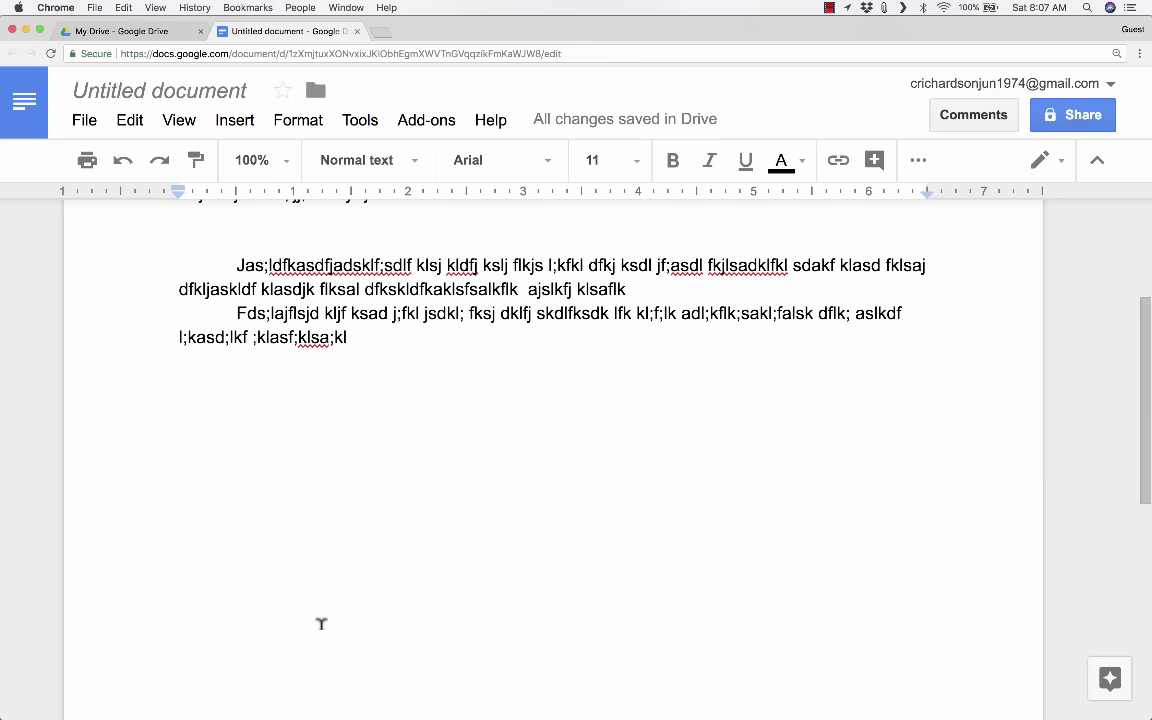
{"action": "scroll", "coordinate": [322, 622], "scroll_direction": "up", "scroll_amount": 5}
{"action": "left_click", "coordinate": [322, 622]}
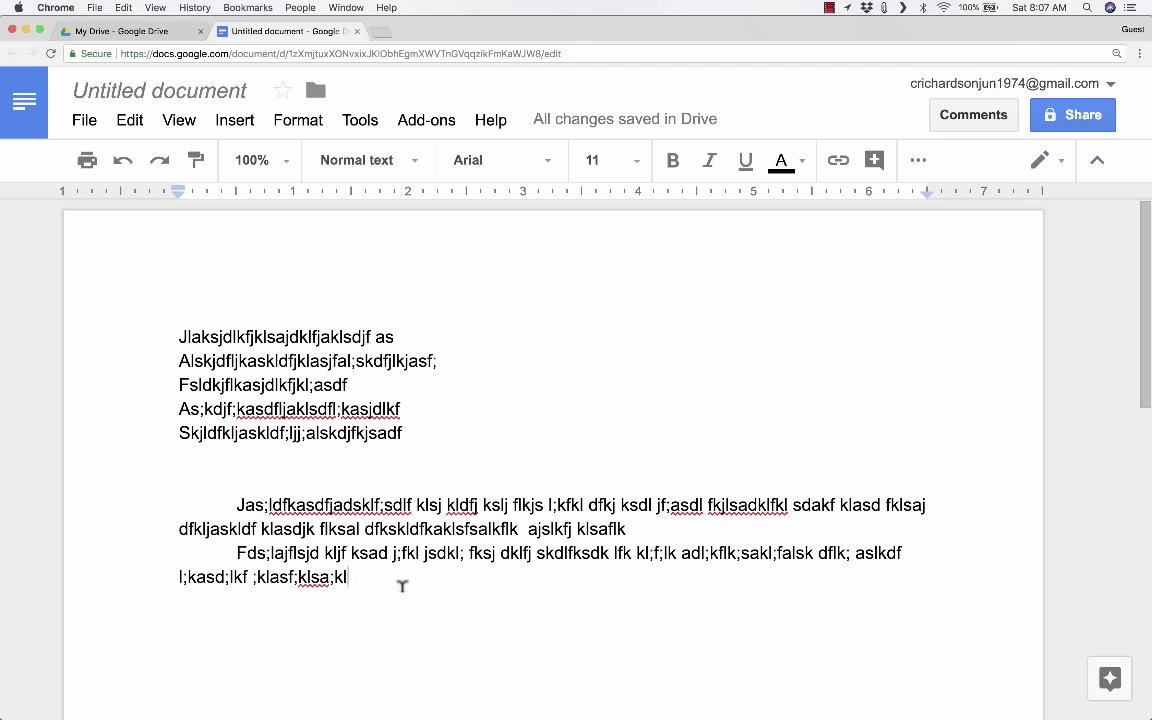
{"action": "left_click", "coordinate": [416, 574]}
{"action": "type", "text": "skaj fkajsfkjaskld"}
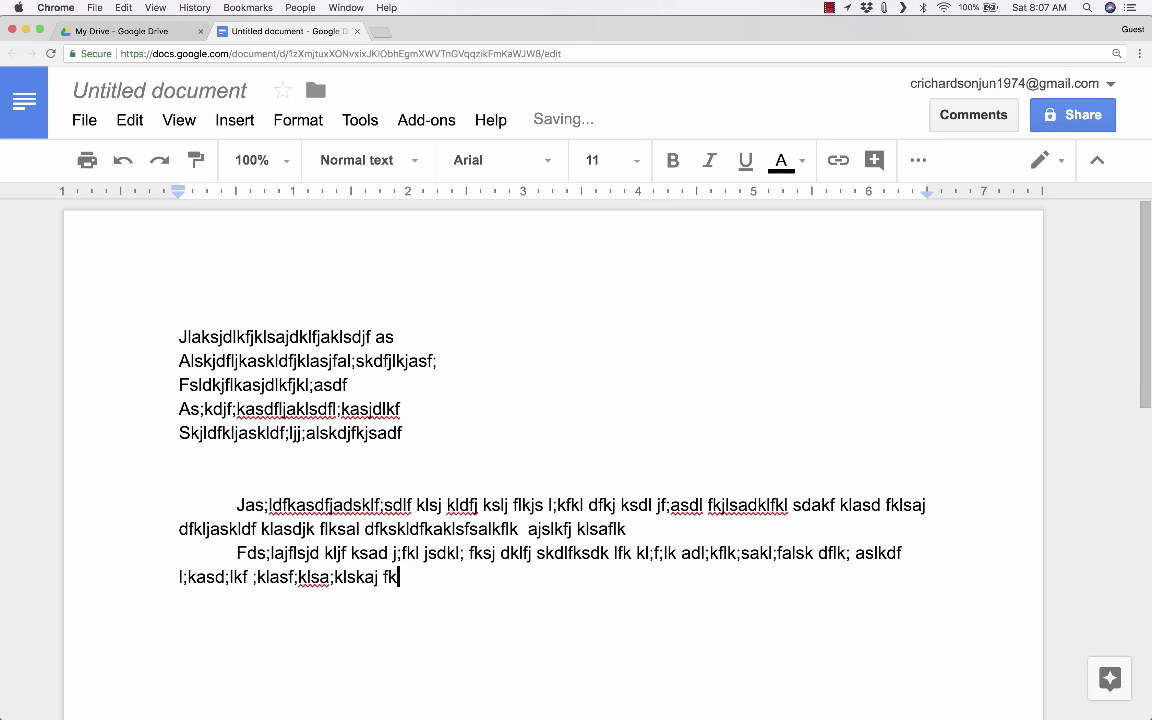
{"action": "key", "text": "Return"}
{"action": "type", "text": "Asdf"}
{"action": "key", "text": "Return"}
{"action": "type", "text": "Asdf"}
{"action": "key", "text": "Return"}
{"action": "type", "text": "As"}
{"action": "key", "text": "Return"}
{"action": "type", "text": "f"}
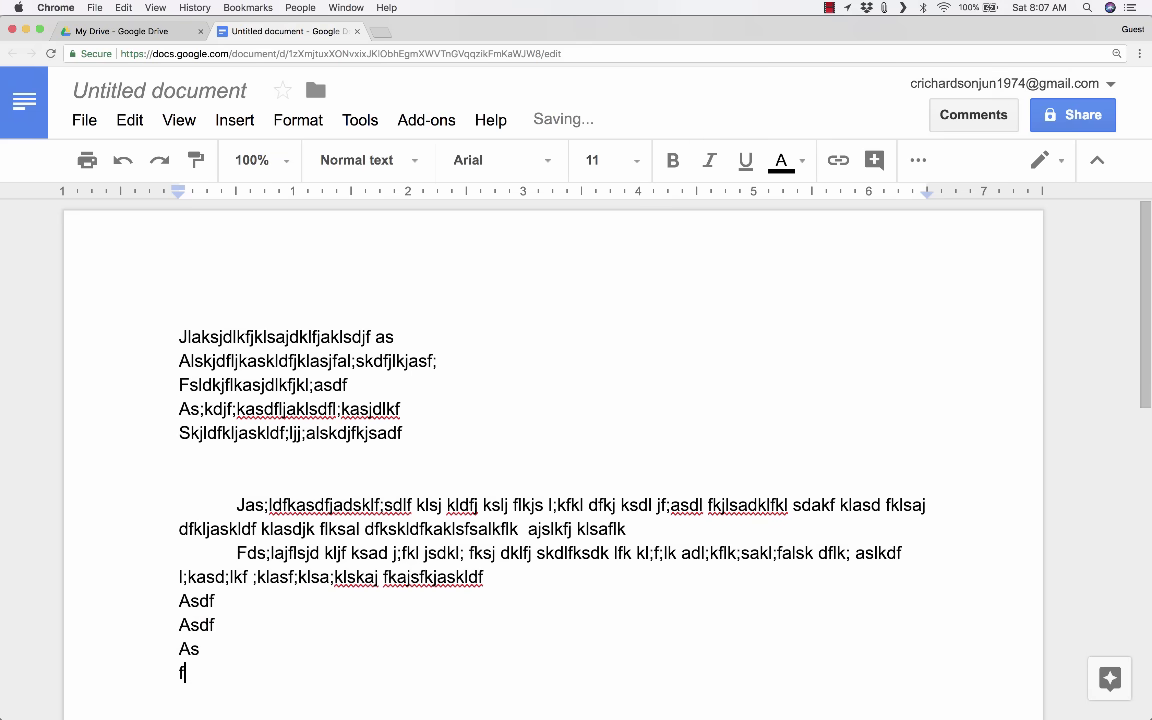
- Add another filler line two lines below 'F', then select all the filler text
{"action": "scroll", "coordinate": [449, 398], "scroll_direction": "down", "scroll_amount": 5}
{"action": "scroll", "coordinate": [545, 437], "scroll_direction": "up", "scroll_amount": 1}
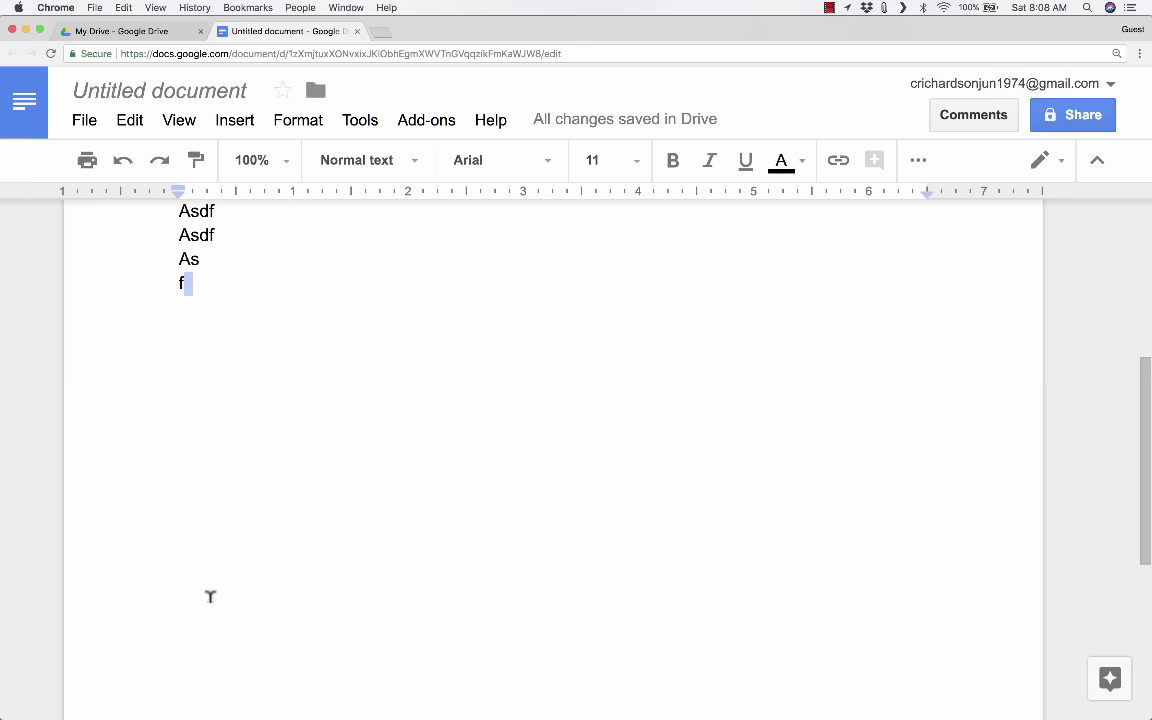
{"action": "scroll", "coordinate": [368, 450], "scroll_direction": "up", "scroll_amount": 5}
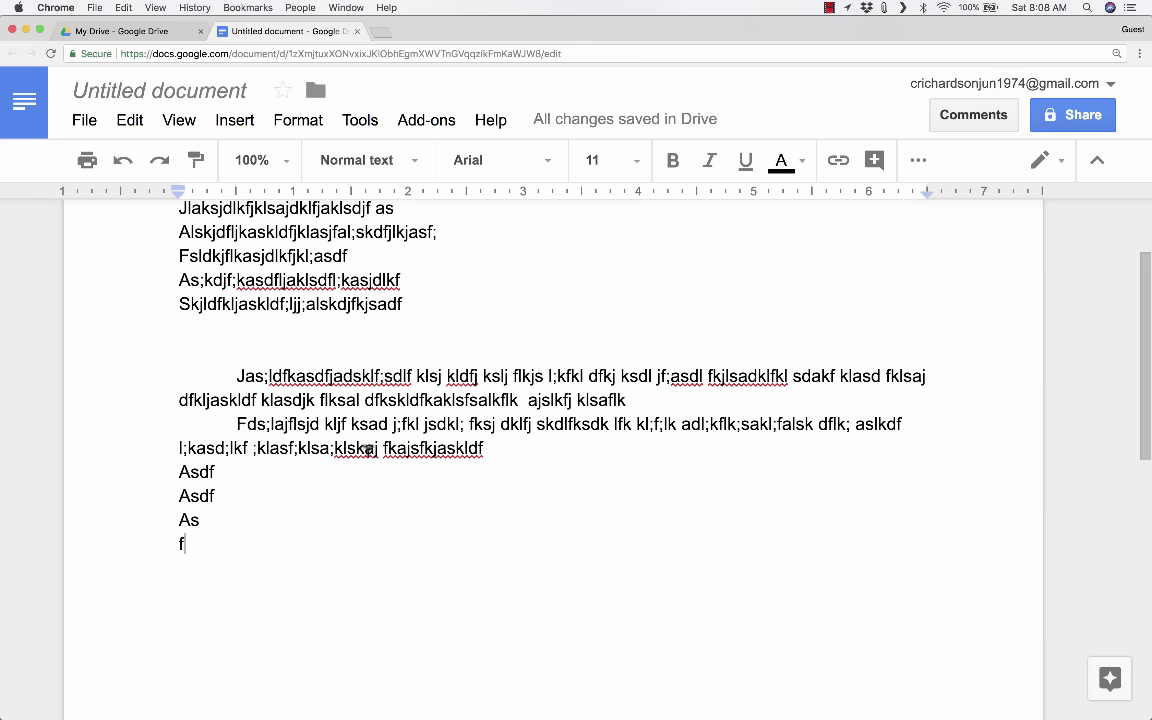
{"action": "scroll", "coordinate": [906, 368], "scroll_direction": "down", "scroll_amount": 2}
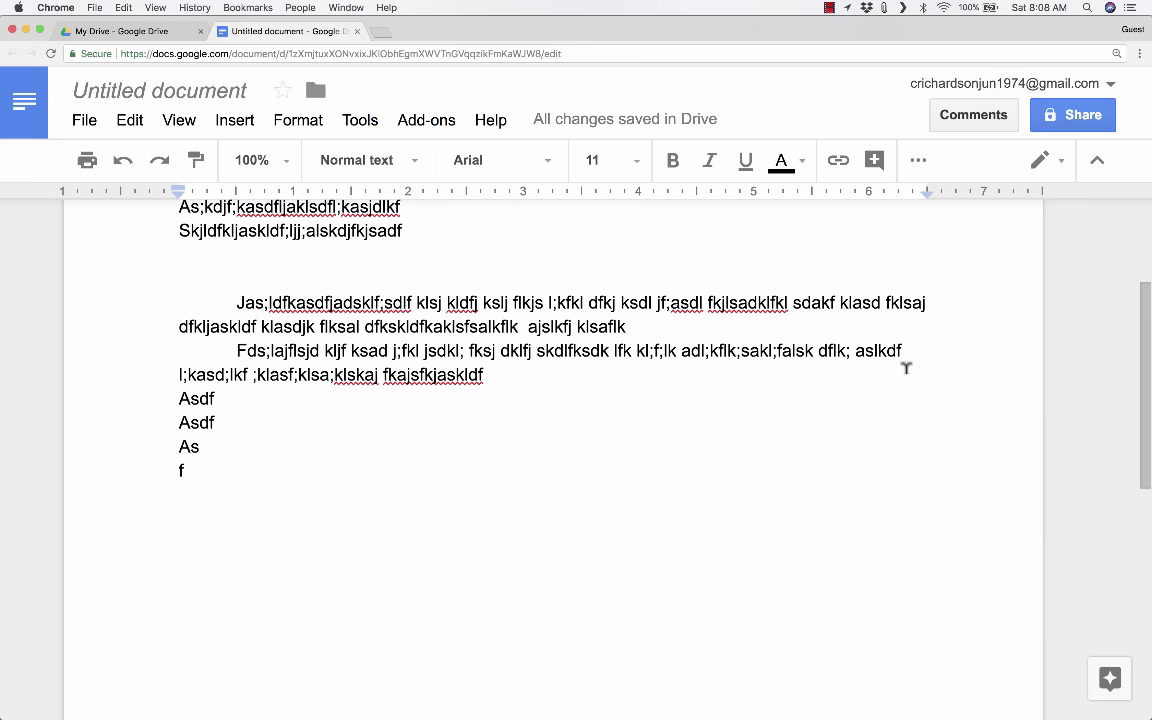
{"action": "key", "text": "Return"}
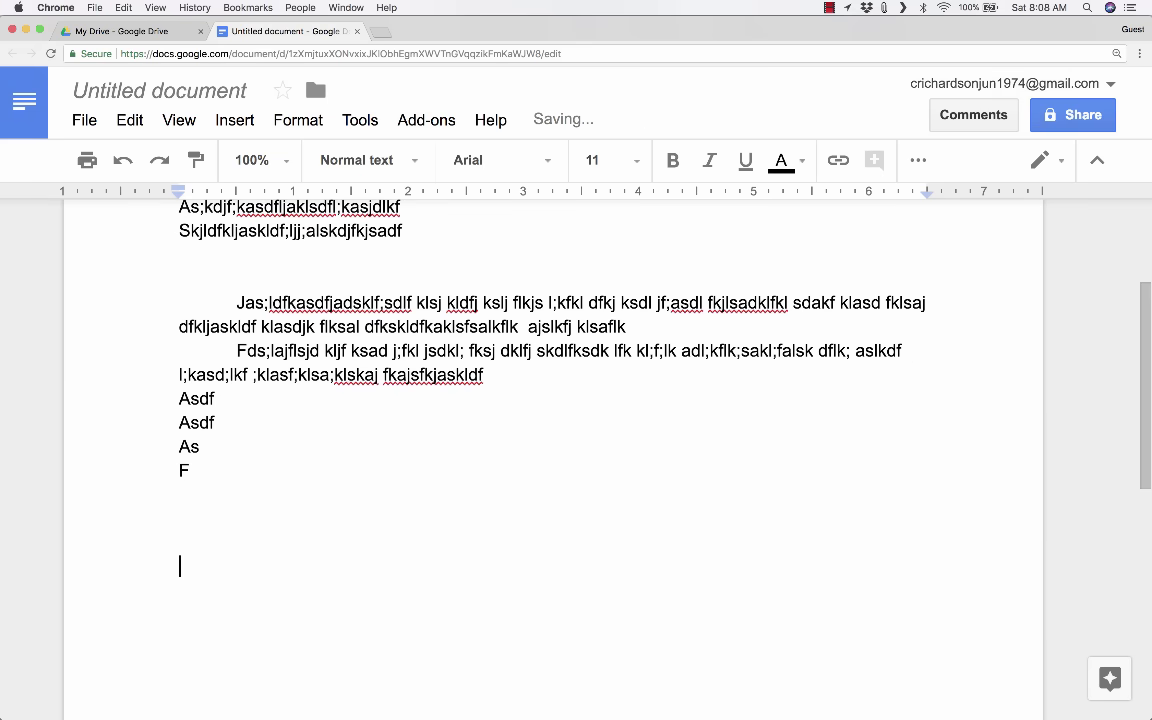
{"action": "key", "text": "Return"}
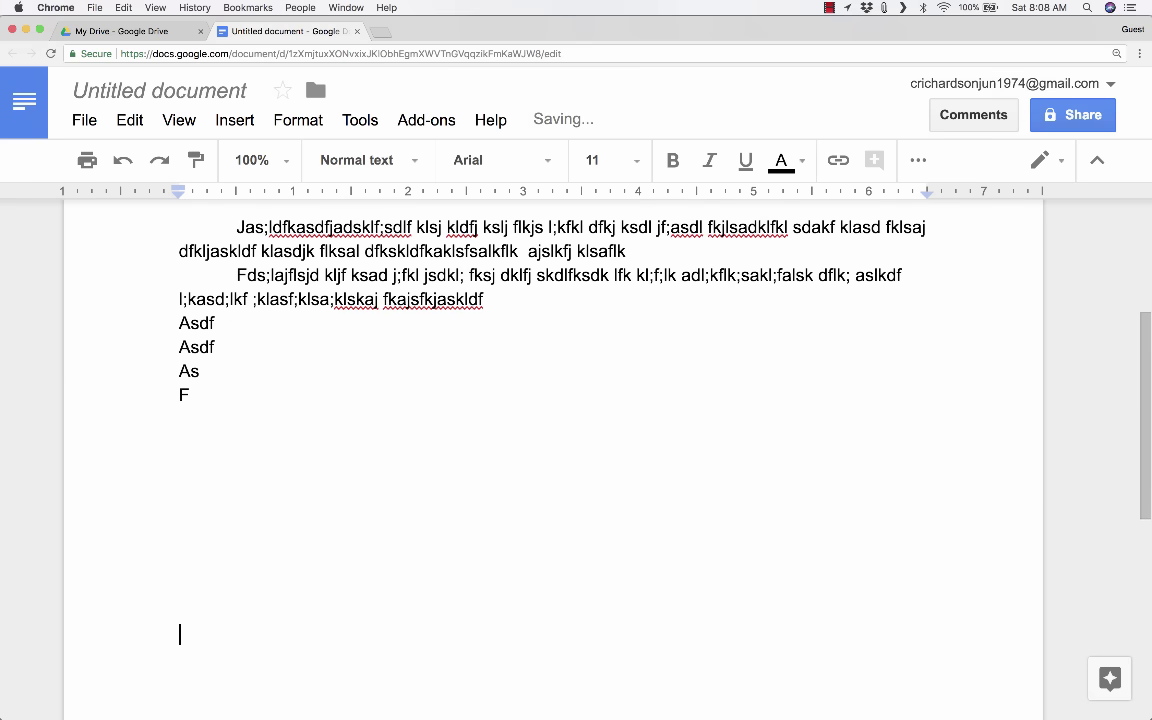
{"action": "type", "text": "lajksd"}
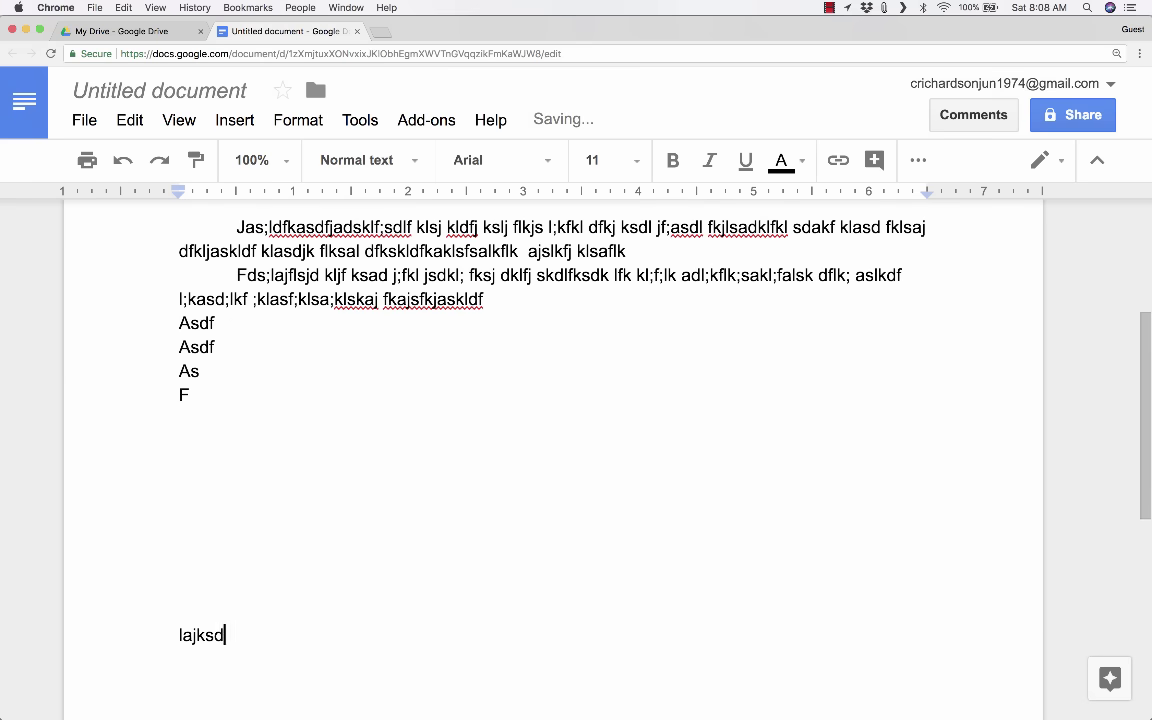
{"action": "type", "text": "jf;kasdfkasjkld;fa dfklaskldflk as"}
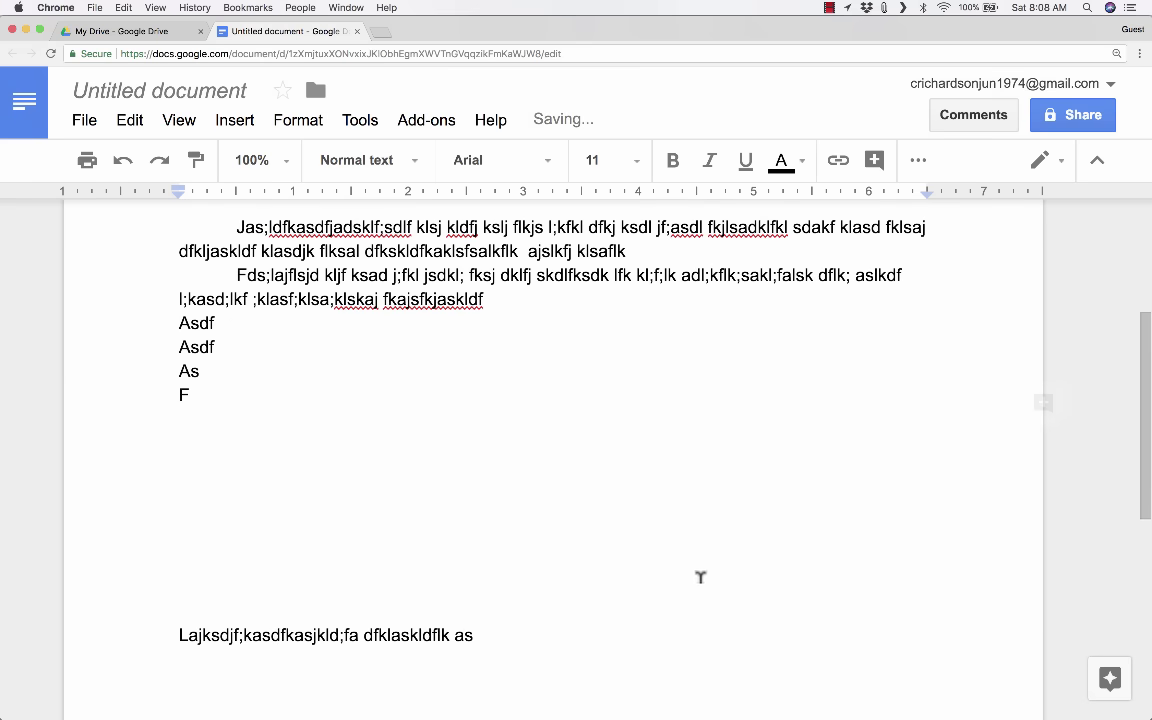
{"action": "left_click_drag", "start_coordinate": [512, 635], "coordinate": [176, 261]}
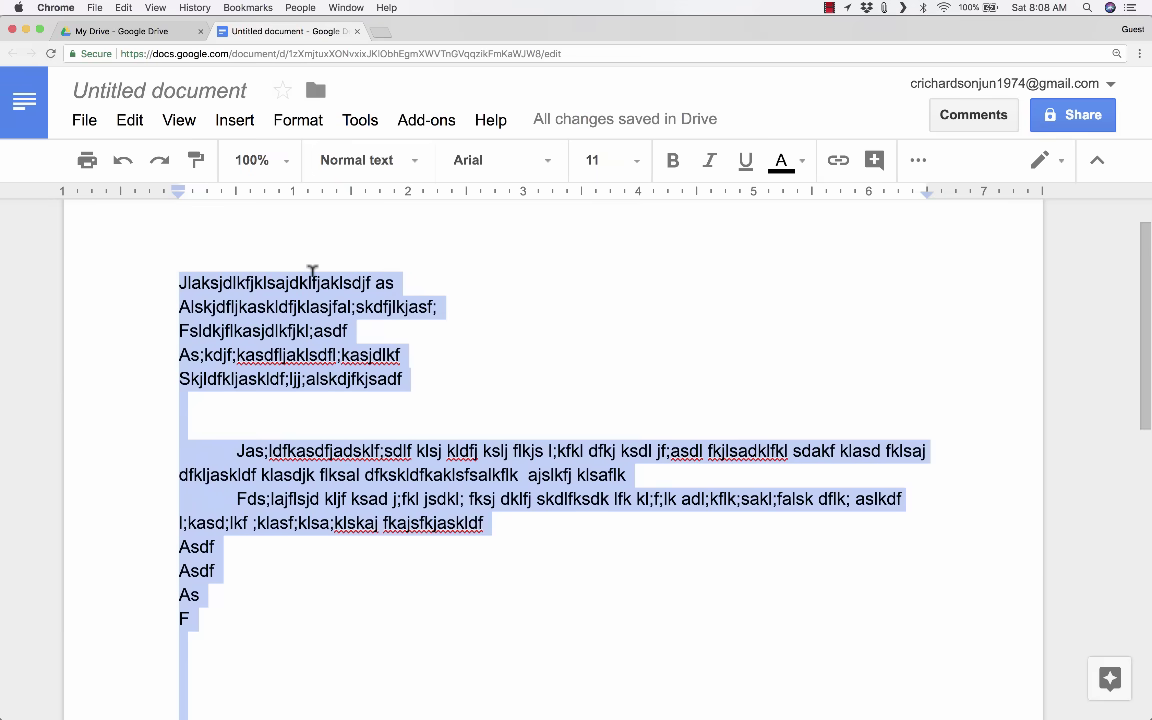
- Scroll through page 1 of the pasted essay and back up to the top
{"action": "scroll", "coordinate": [500, 388], "scroll_direction": "up", "scroll_amount": 20}
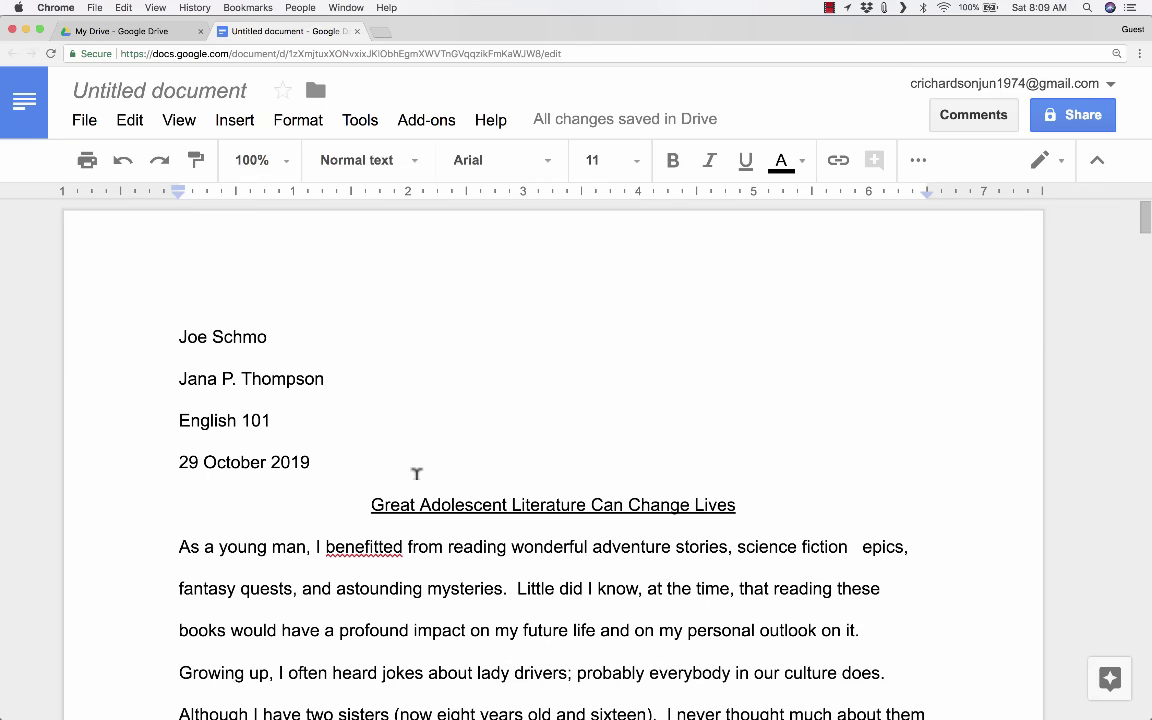
{"action": "scroll", "coordinate": [656, 429], "scroll_direction": "down", "scroll_amount": 10}
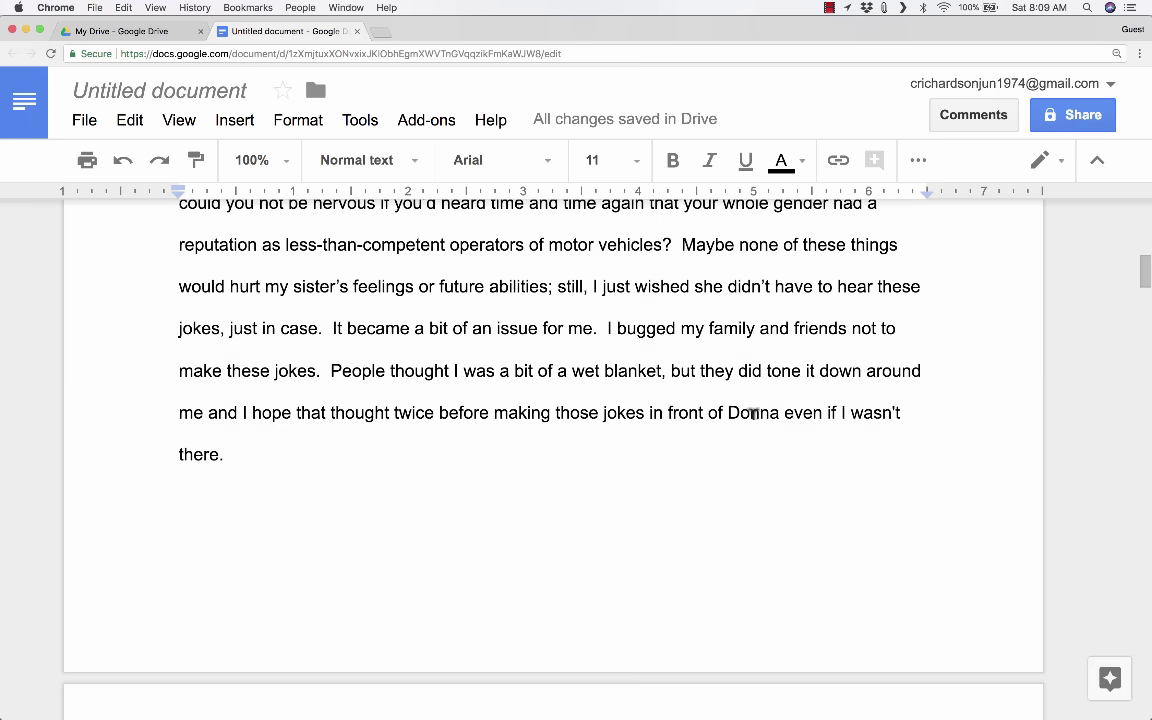
{"action": "scroll", "coordinate": [750, 411], "scroll_direction": "down", "scroll_amount": 5}
{"action": "scroll", "coordinate": [744, 410], "scroll_direction": "up", "scroll_amount": 8}
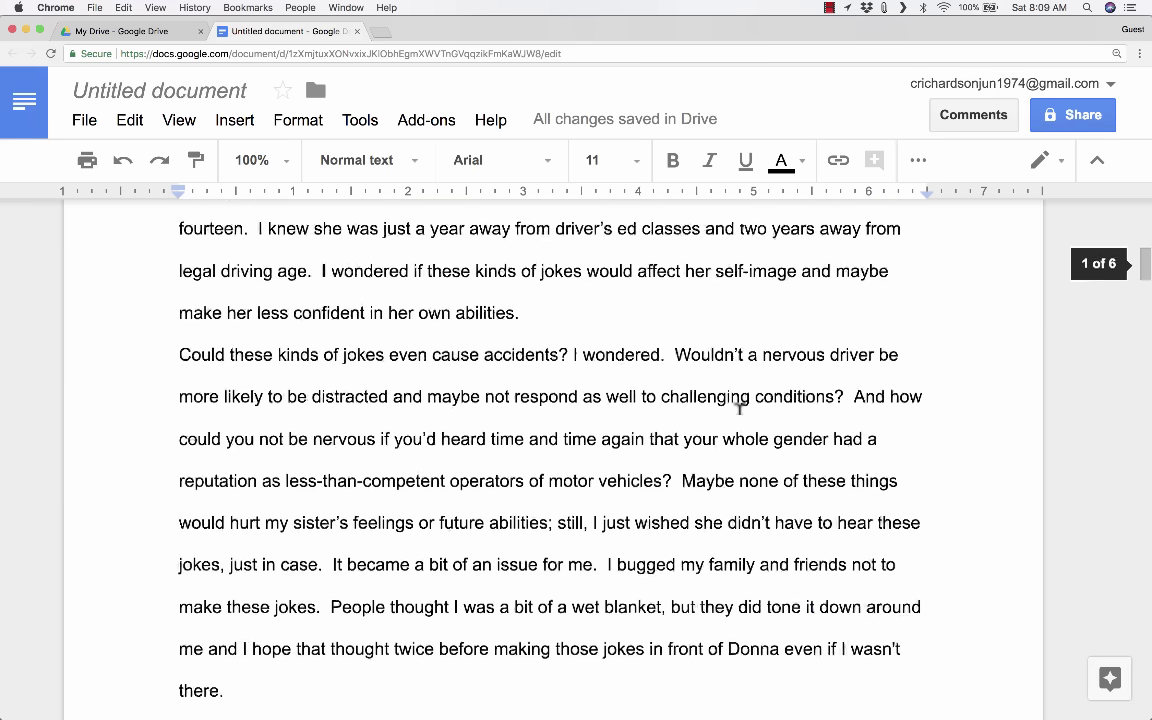
{"action": "scroll", "coordinate": [739, 407], "scroll_direction": "up", "scroll_amount": 5}
{"action": "scroll", "coordinate": [530, 527], "scroll_direction": "down", "scroll_amount": 1}
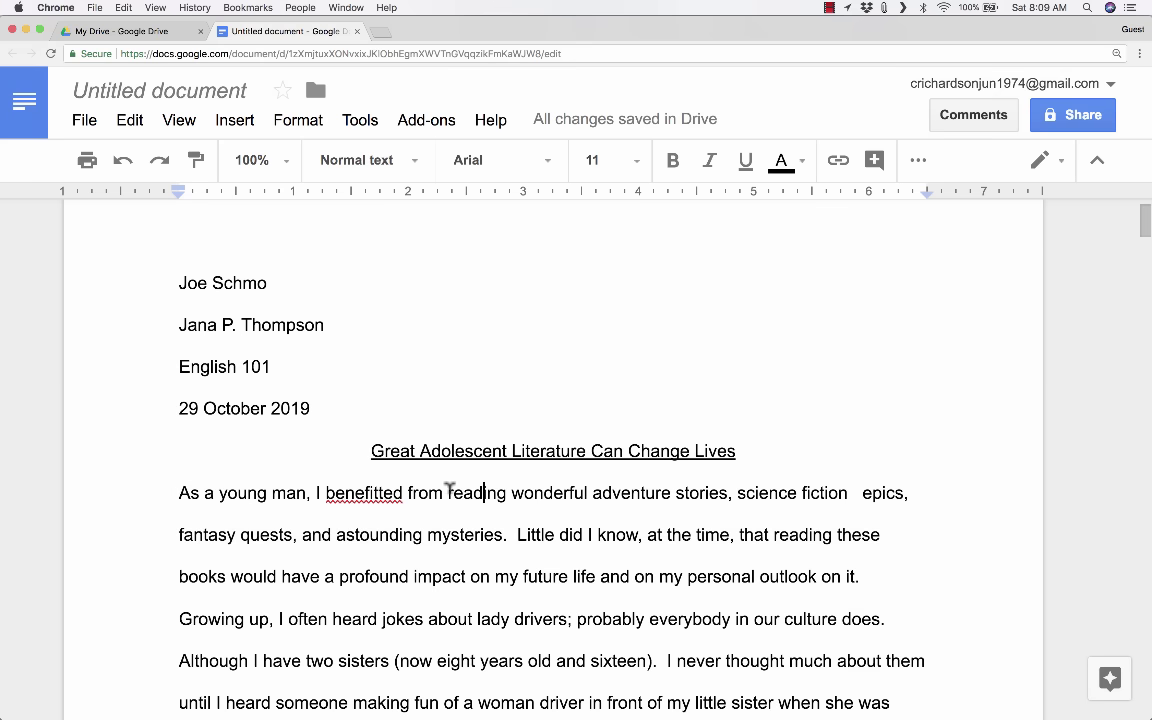
- Highlight 'reading wonderful adventure stories' in paragraph one and display the File menu
{"action": "left_click_drag", "start_coordinate": [449, 490], "coordinate": [726, 484]}
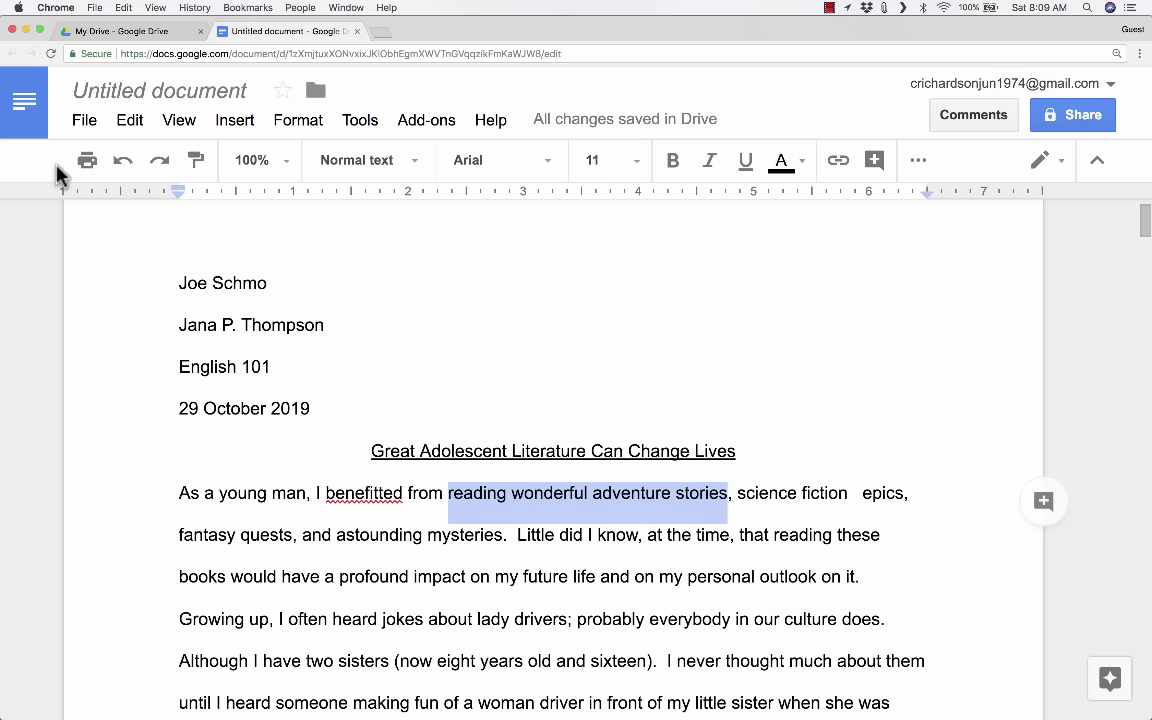
{"action": "scroll", "coordinate": [476, 247], "scroll_direction": "up", "scroll_amount": 2}
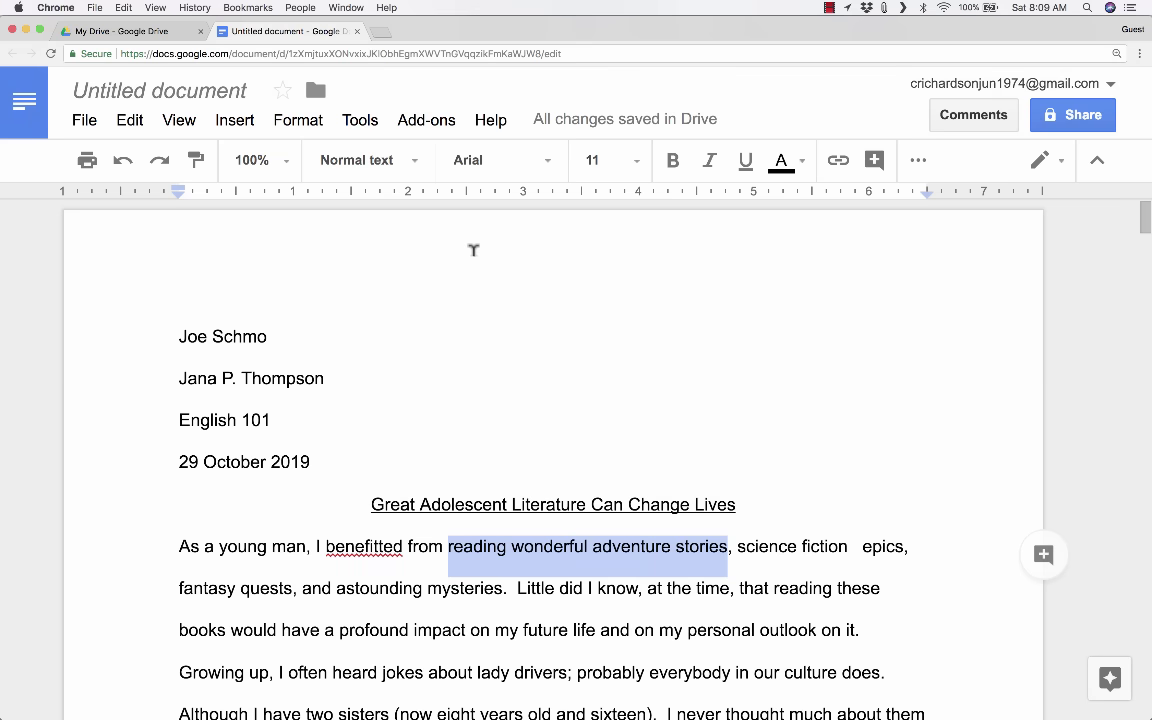
{"action": "left_click", "coordinate": [83, 121]}
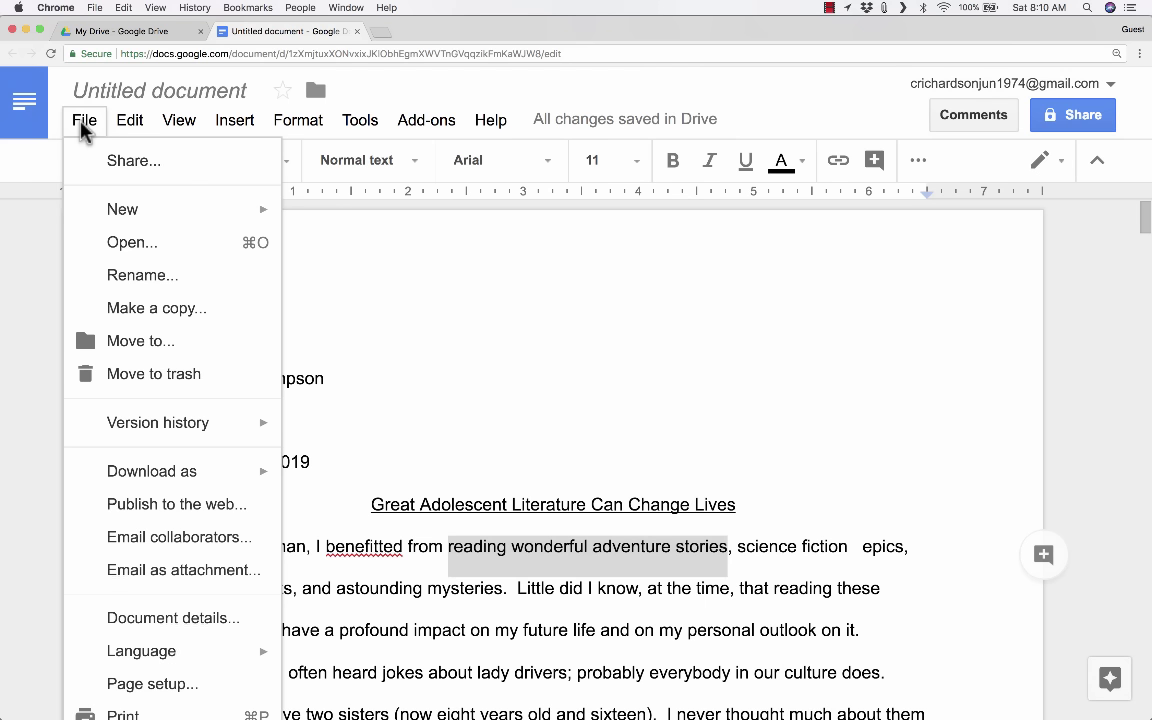
- Check the essay's word count (1,598 words) under Tools, then close the summary
{"action": "mouse_move", "coordinate": [128, 120]}
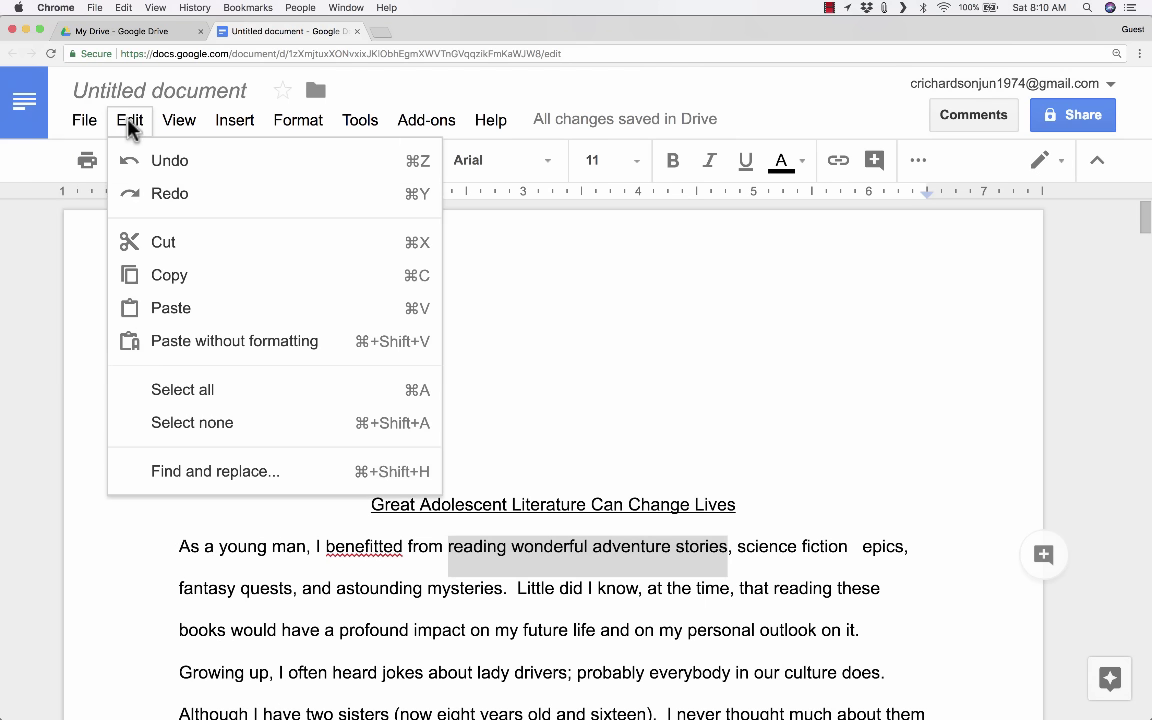
{"action": "mouse_move", "coordinate": [226, 122]}
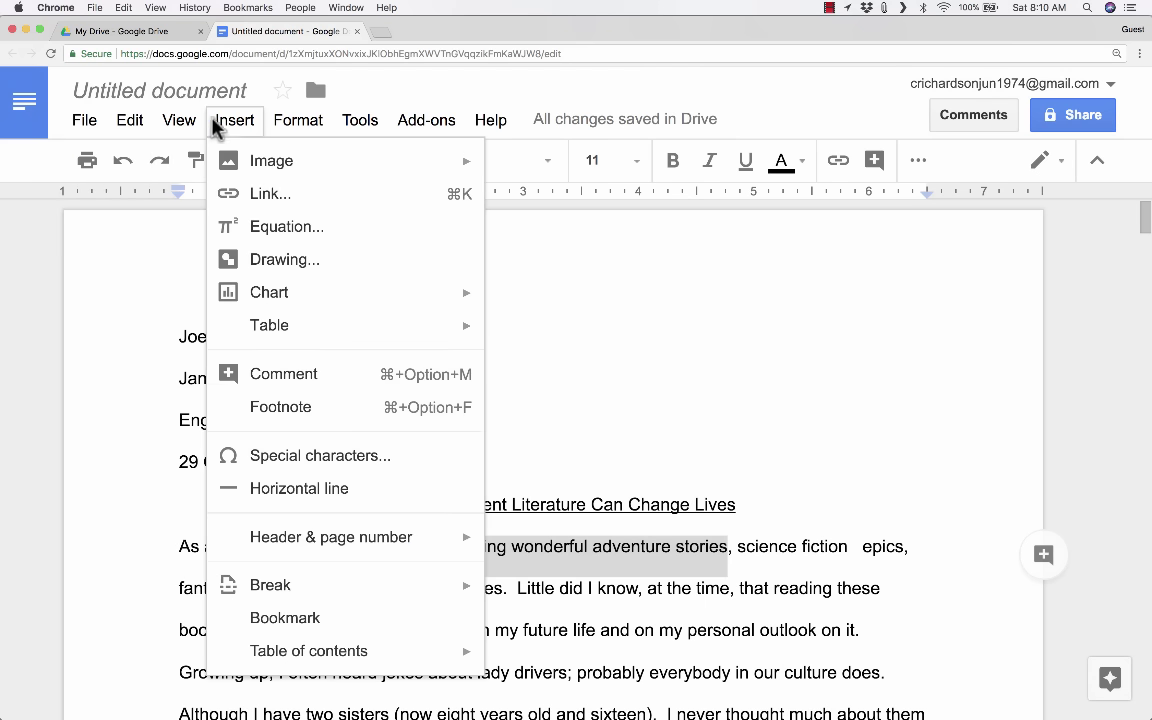
{"action": "mouse_move", "coordinate": [313, 128]}
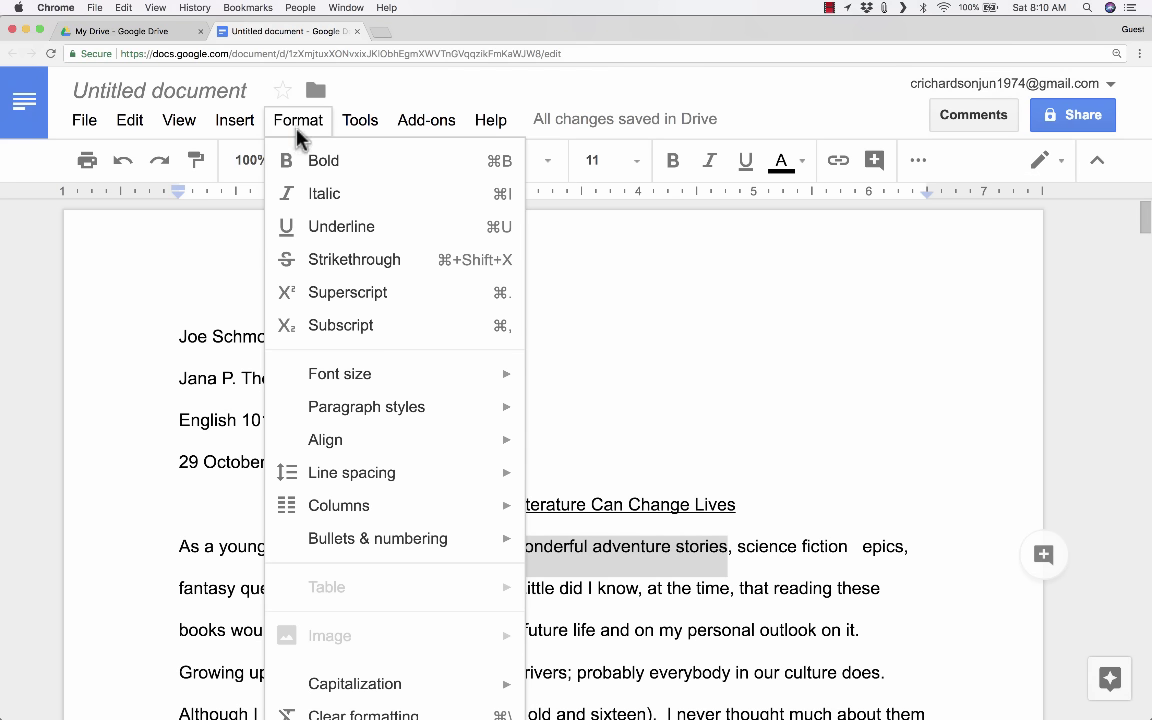
{"action": "mouse_move", "coordinate": [368, 123]}
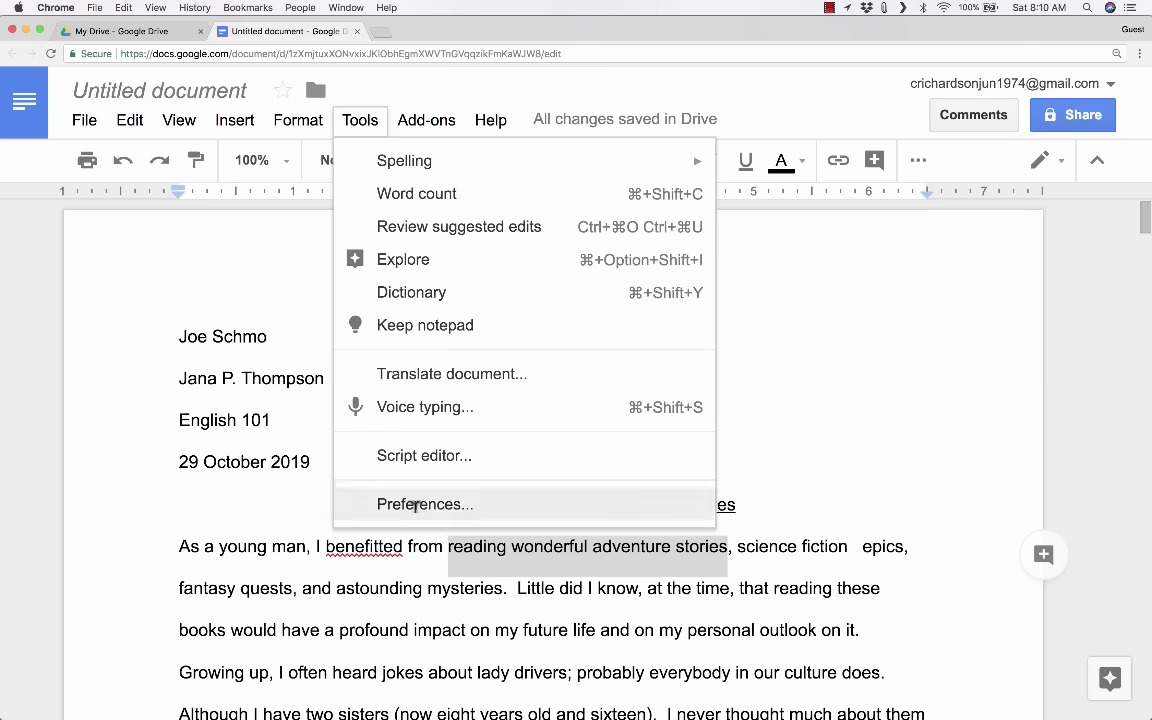
{"action": "left_click", "coordinate": [428, 199]}
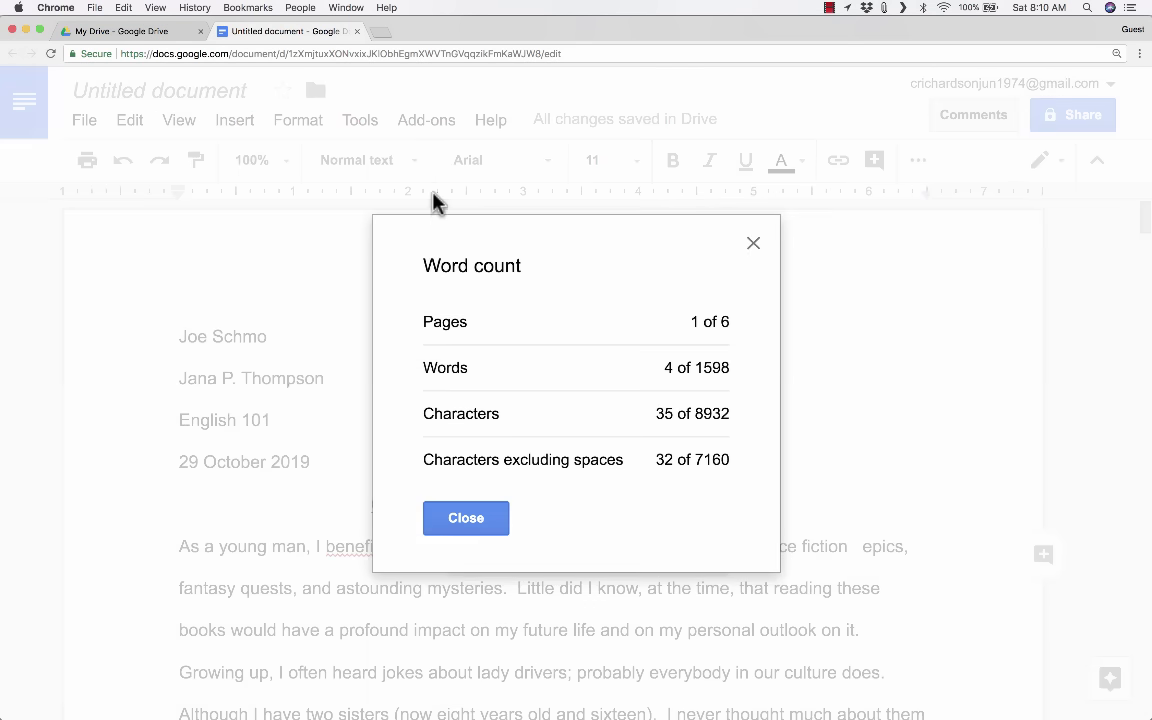
{"action": "left_click", "coordinate": [754, 245]}
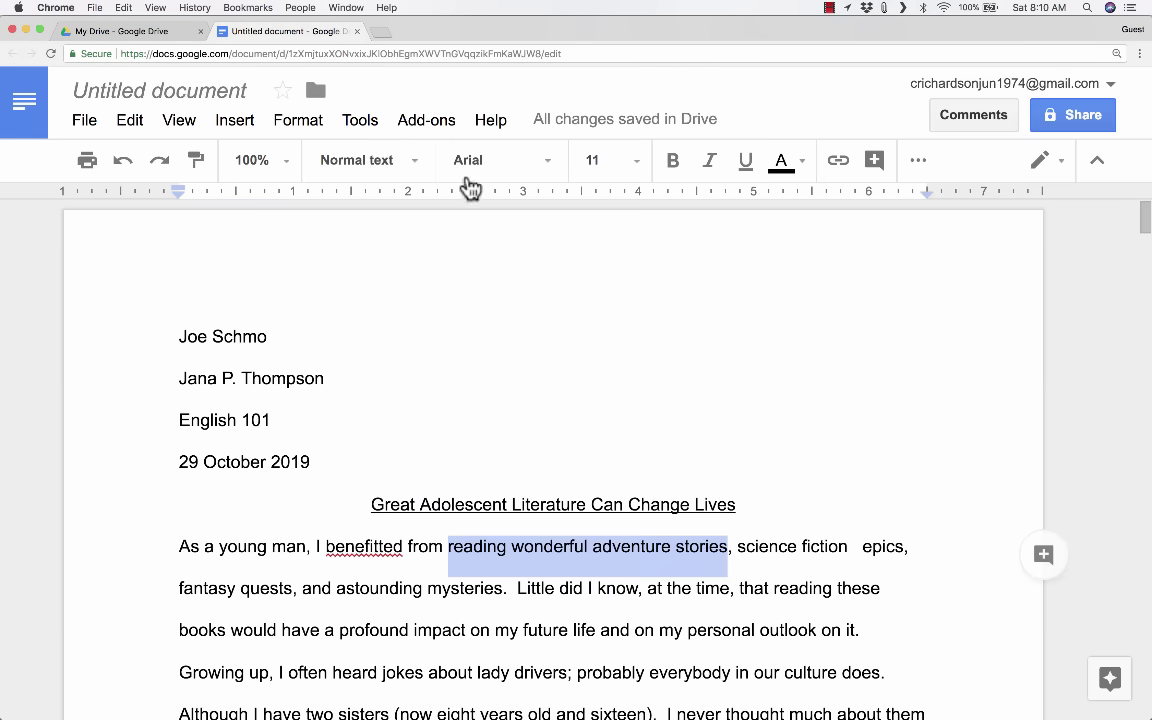
- Open and close the Keep notepad side panel, then show the installed add-ons list
{"action": "left_click", "coordinate": [370, 124]}
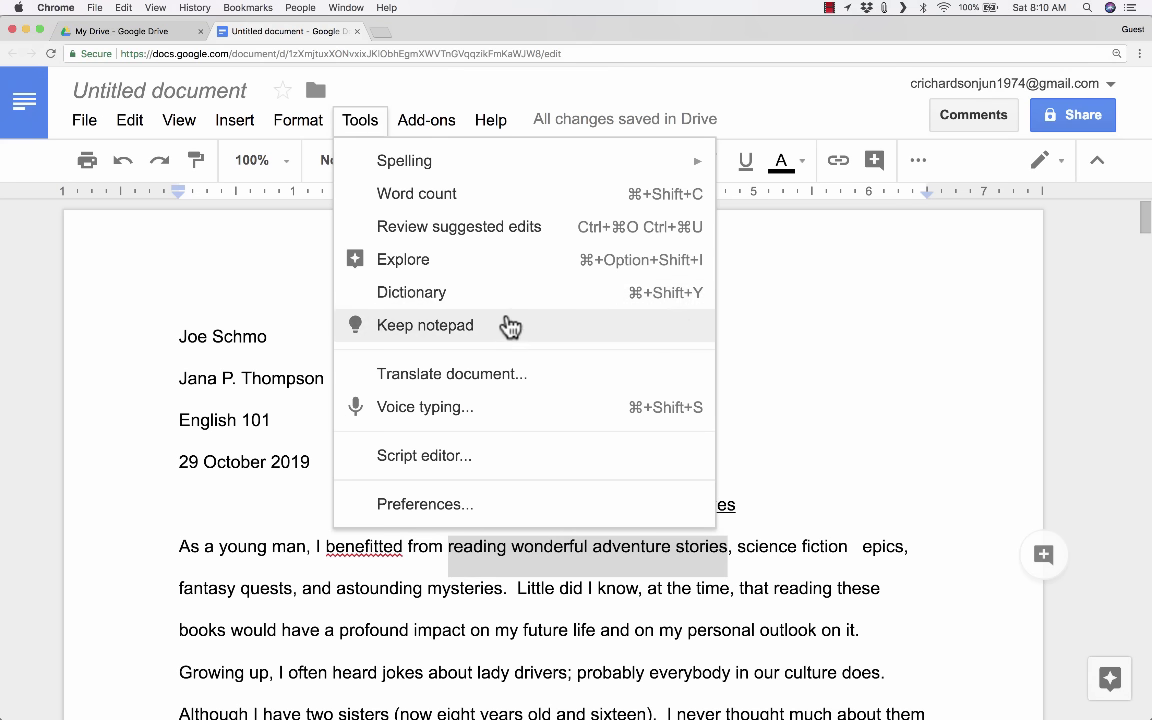
{"action": "left_click", "coordinate": [370, 330]}
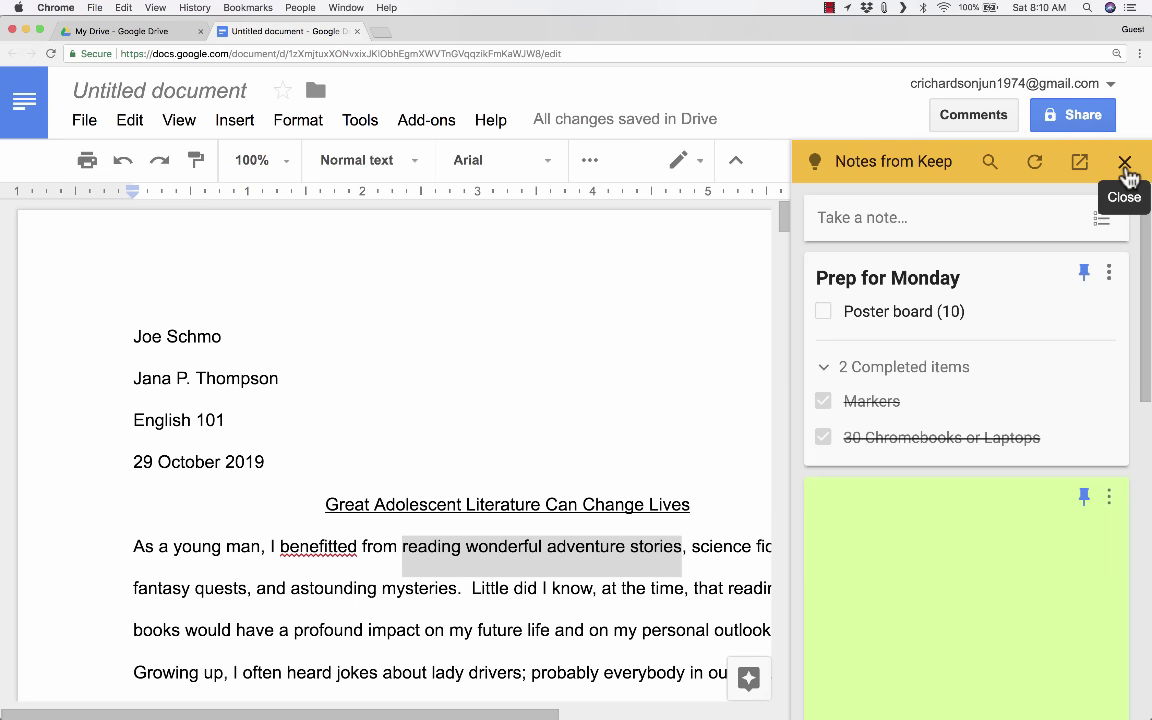
{"action": "left_click", "coordinate": [1125, 163]}
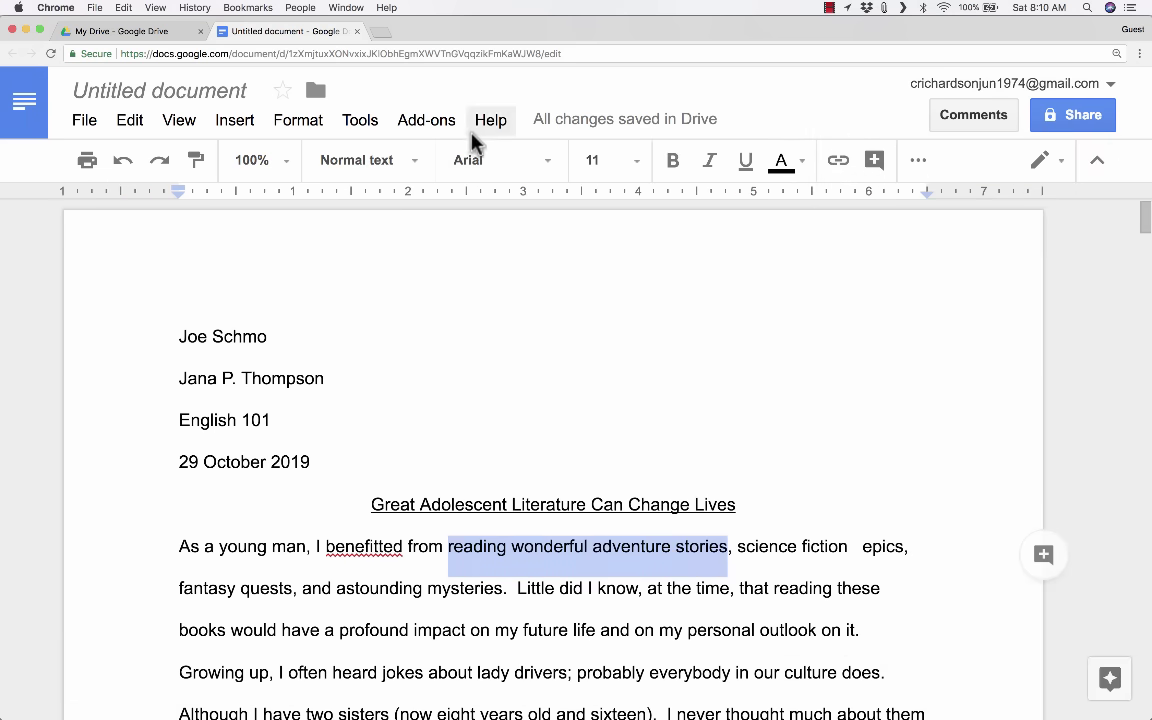
{"action": "left_click", "coordinate": [433, 127]}
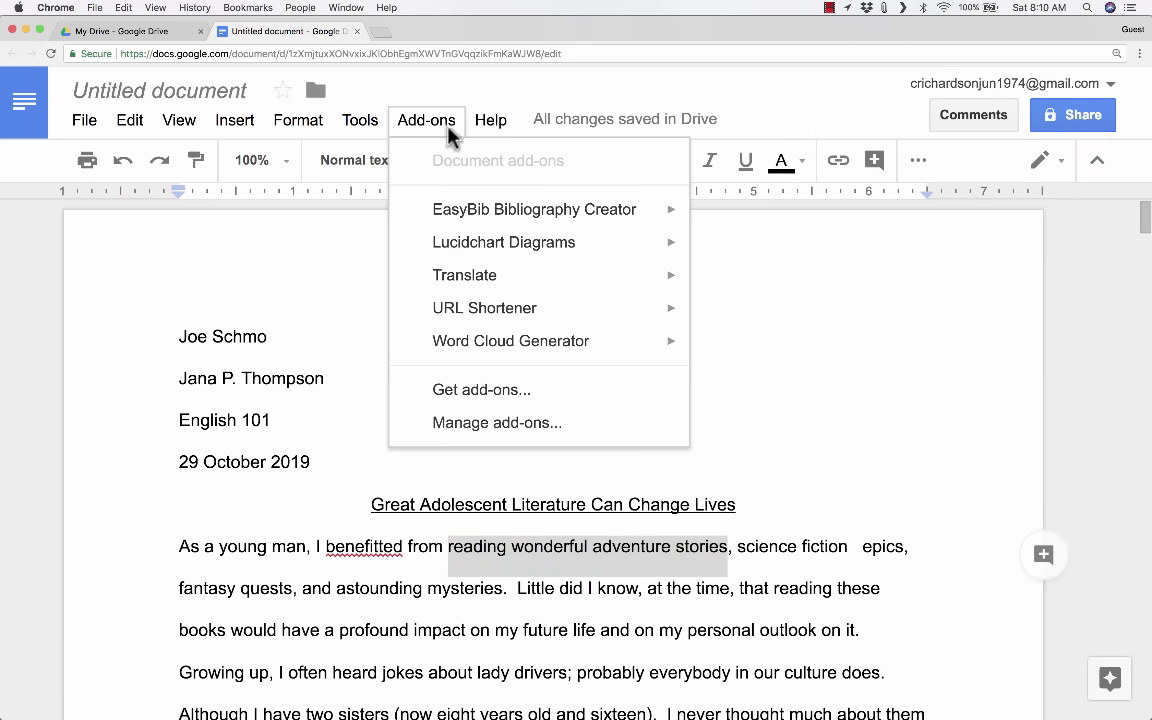
- Select 'reading wonderful adventure stories' in paragraph one and toggle underline on and off
{"action": "left_click", "coordinate": [244, 246]}
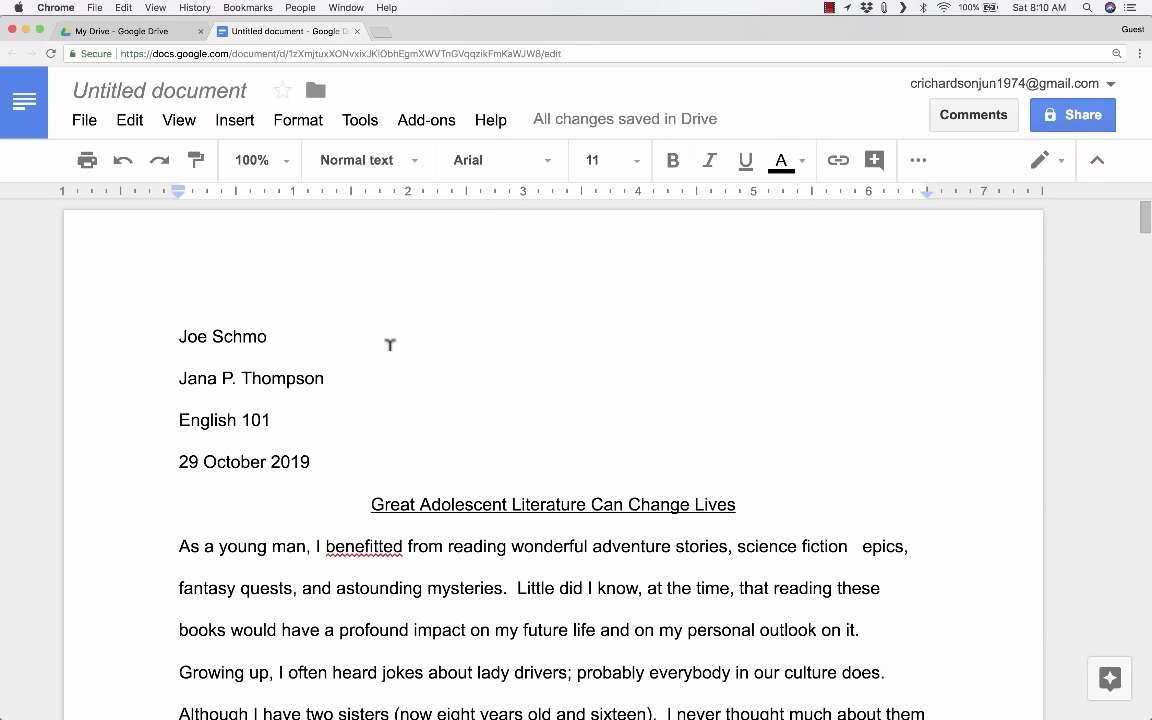
{"action": "left_click_drag", "start_coordinate": [447, 546], "coordinate": [760, 532]}
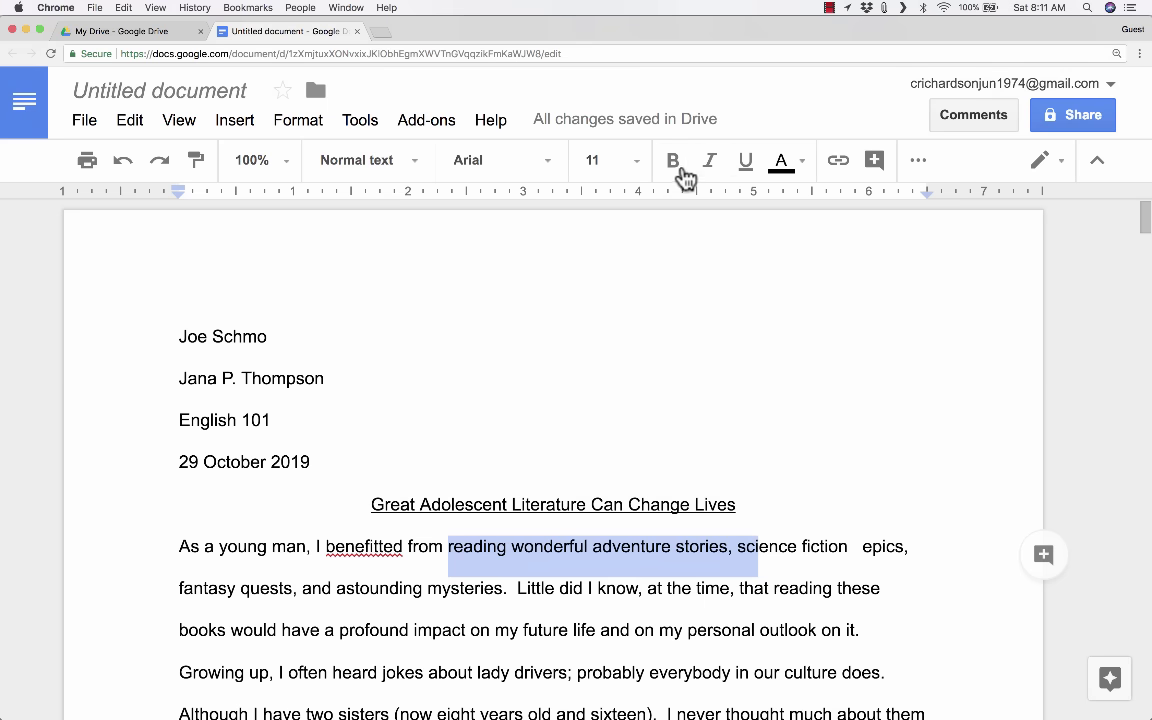
{"action": "left_click", "coordinate": [746, 165]}
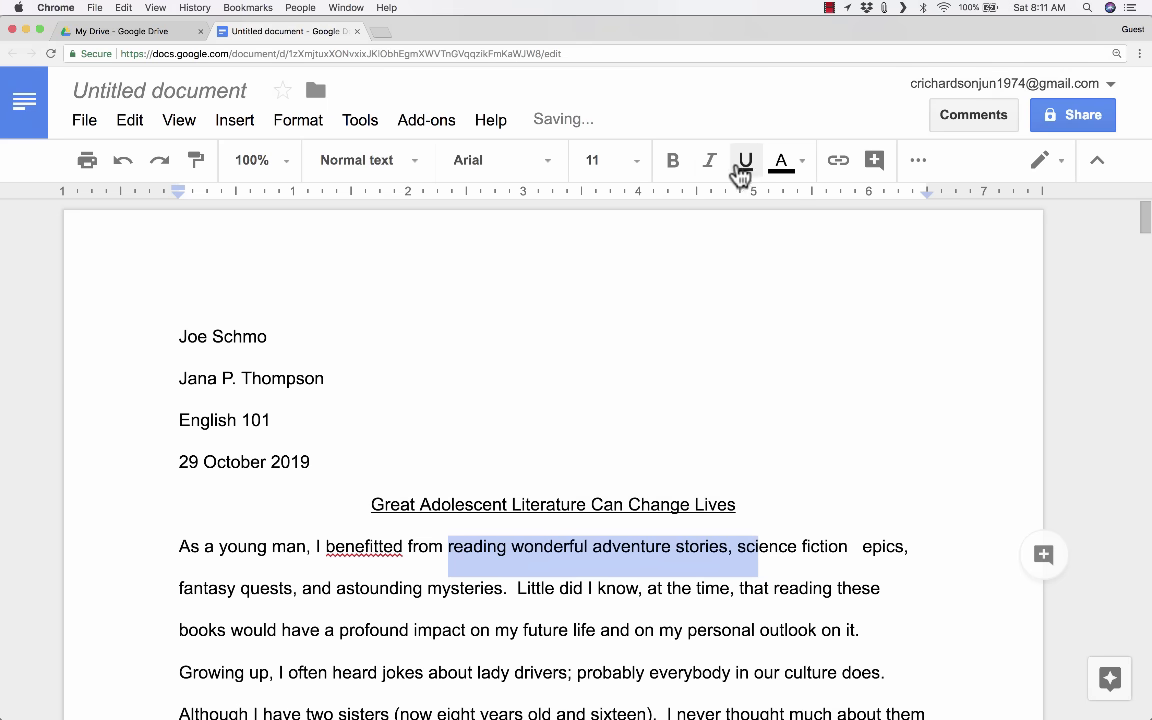
{"action": "left_click", "coordinate": [746, 165]}
- Make the phrase italic, bold and orange, then undo those changes back to plain text
{"action": "left_click", "coordinate": [710, 163]}
{"action": "left_click", "coordinate": [670, 168]}
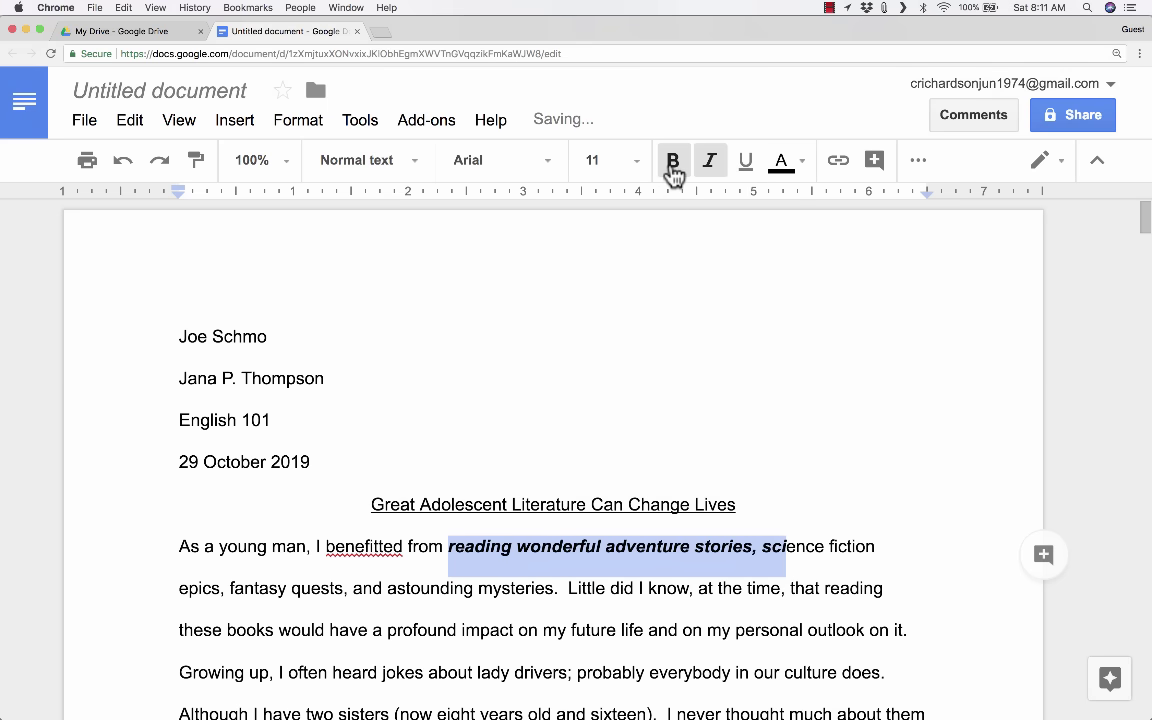
{"action": "left_click", "coordinate": [797, 172]}
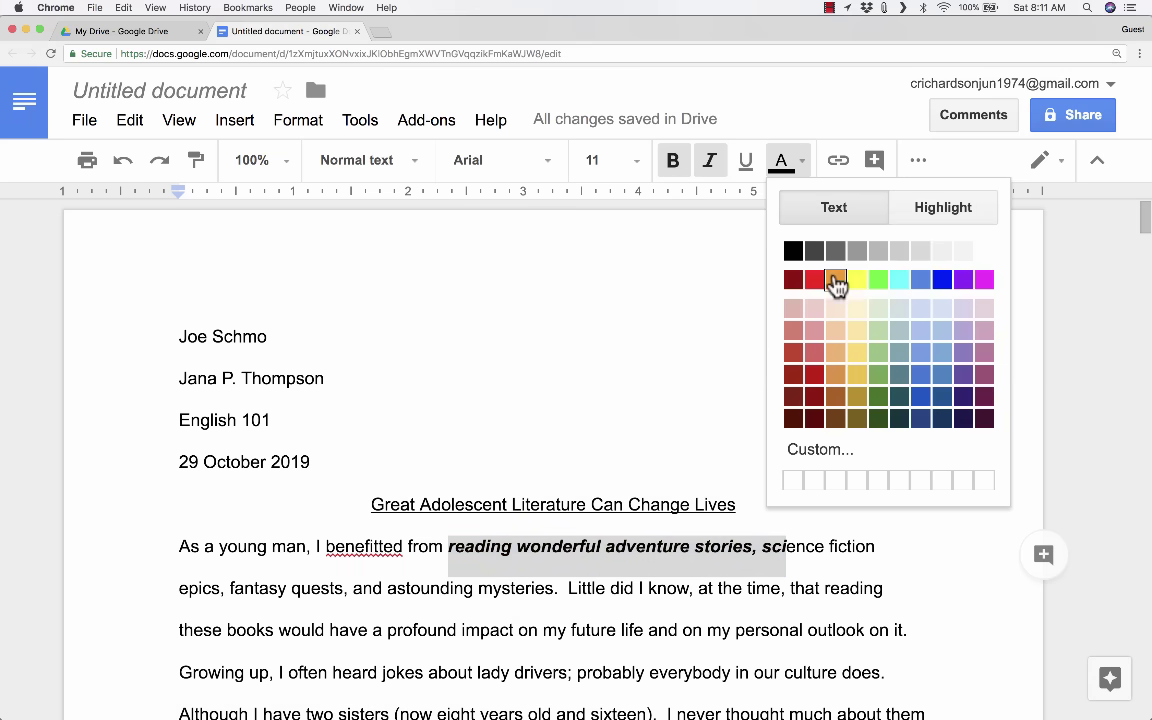
{"action": "left_click", "coordinate": [835, 280]}
{"action": "key", "text": "super+z"}
{"action": "key", "text": "super+z"}
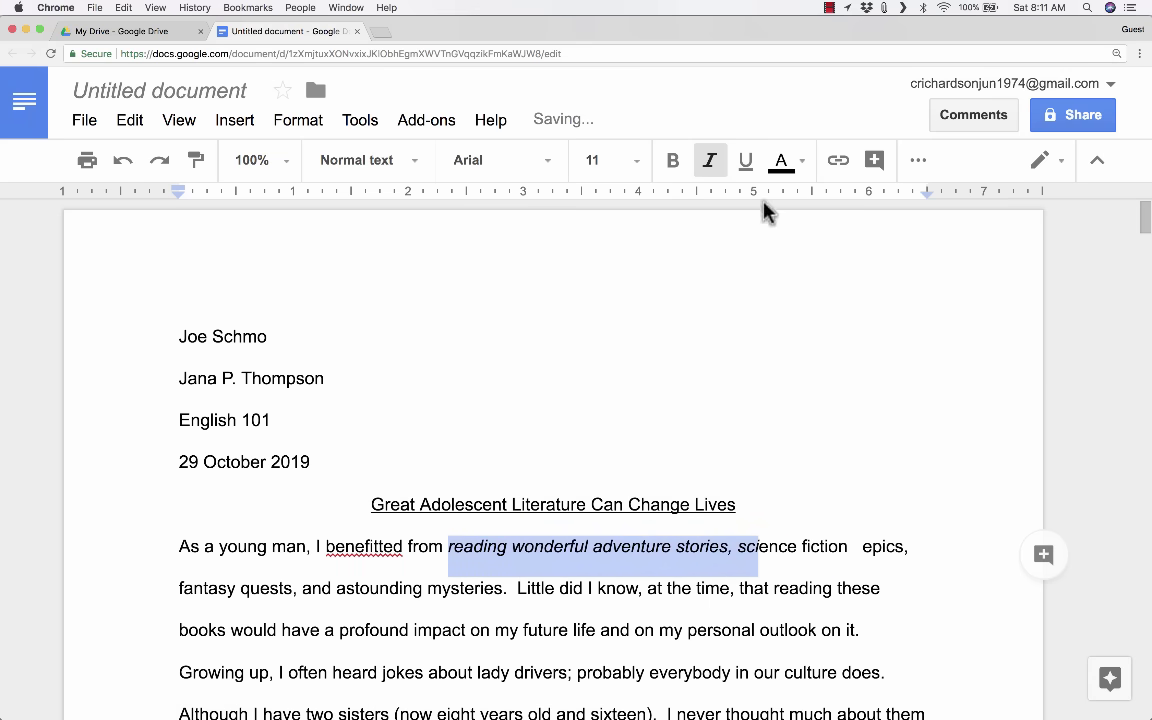
{"action": "key", "text": "super+z"}
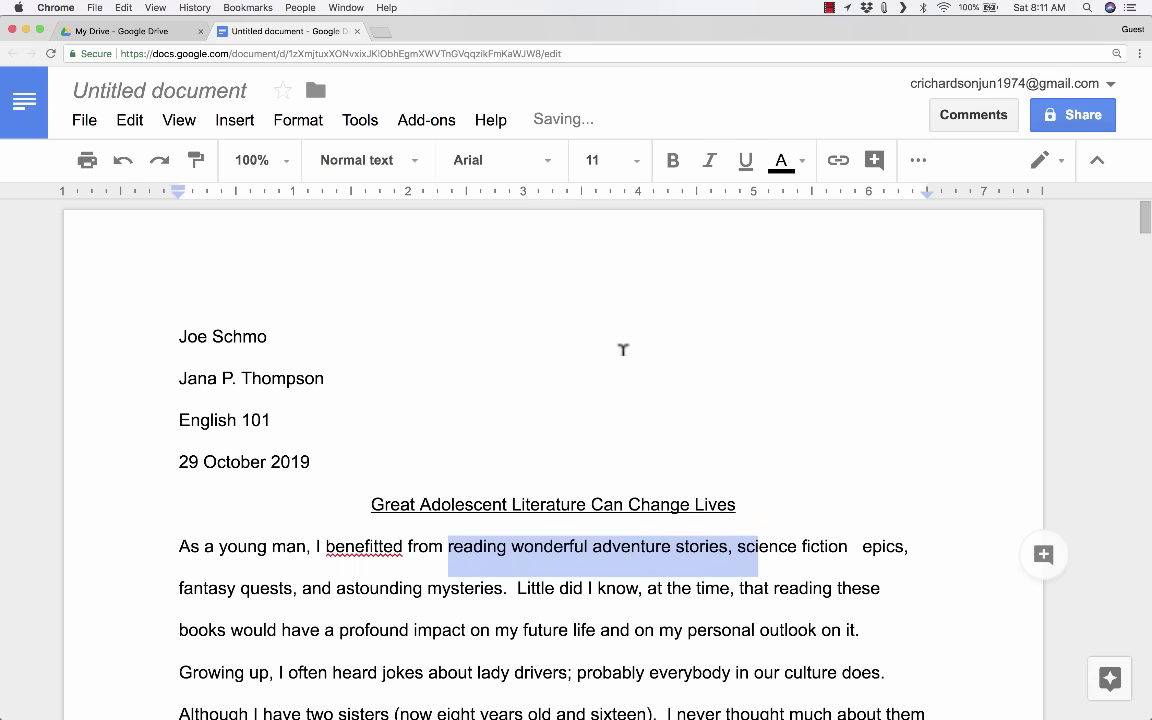
- Browse the font list and close it without changing the font
{"action": "left_click", "coordinate": [772, 361]}
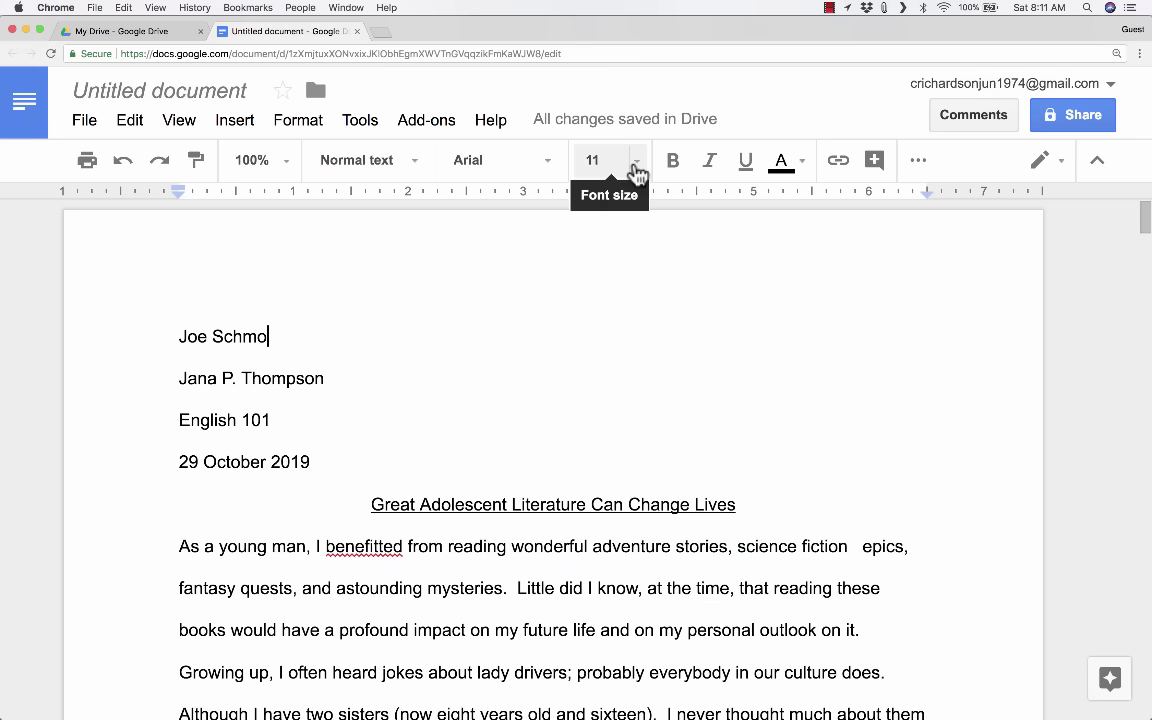
{"action": "left_click", "coordinate": [548, 162]}
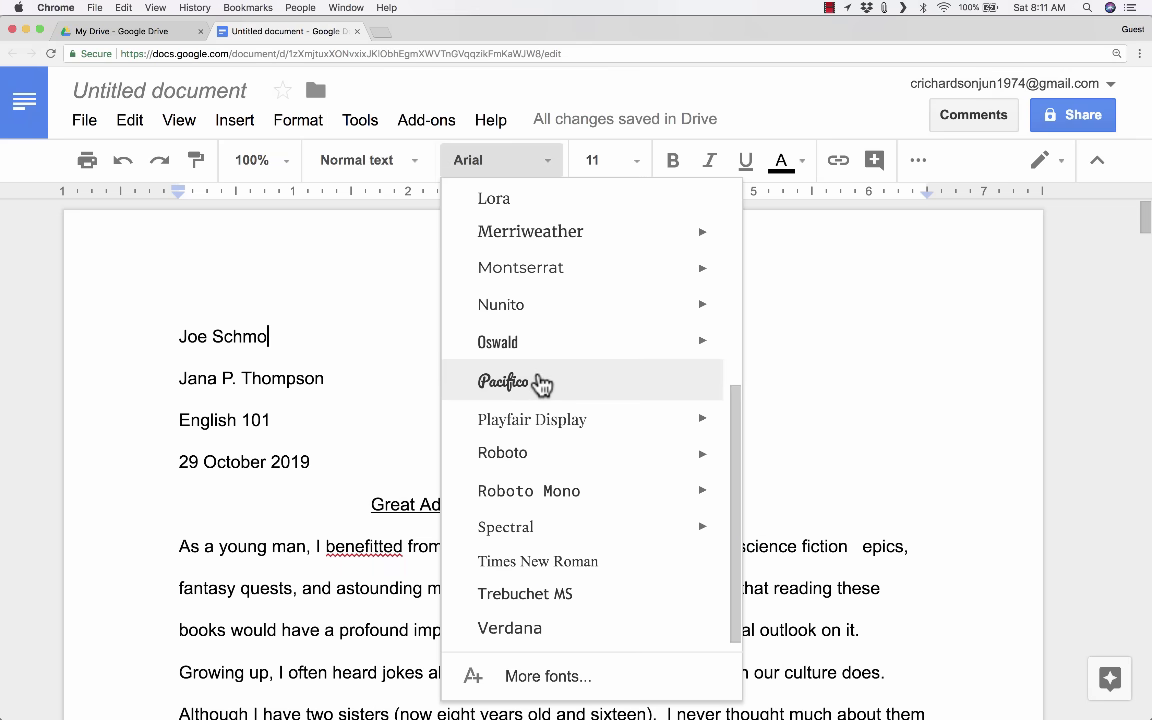
{"action": "scroll", "coordinate": [540, 385], "scroll_direction": "up", "scroll_amount": 4}
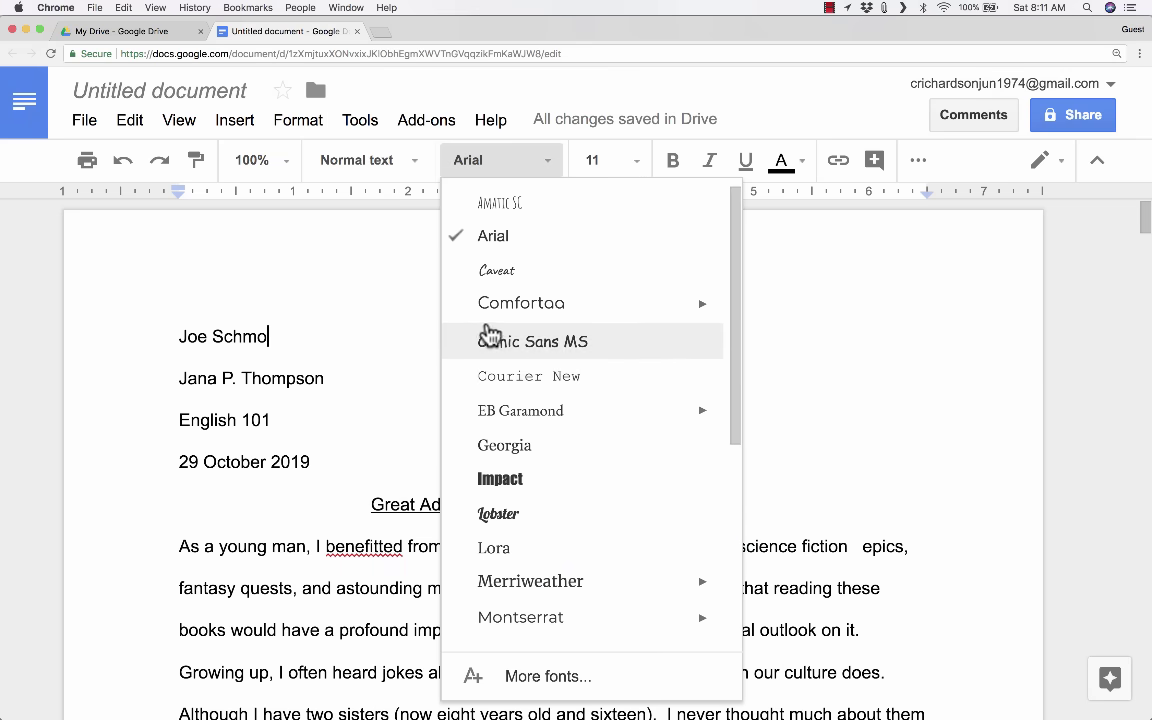
{"action": "left_click", "coordinate": [388, 252]}
- Apply the Title style to the essay title line, then change it to Heading 3
{"action": "left_click_drag", "start_coordinate": [375, 502], "coordinate": [598, 502]}
{"action": "left_click", "coordinate": [745, 487]}
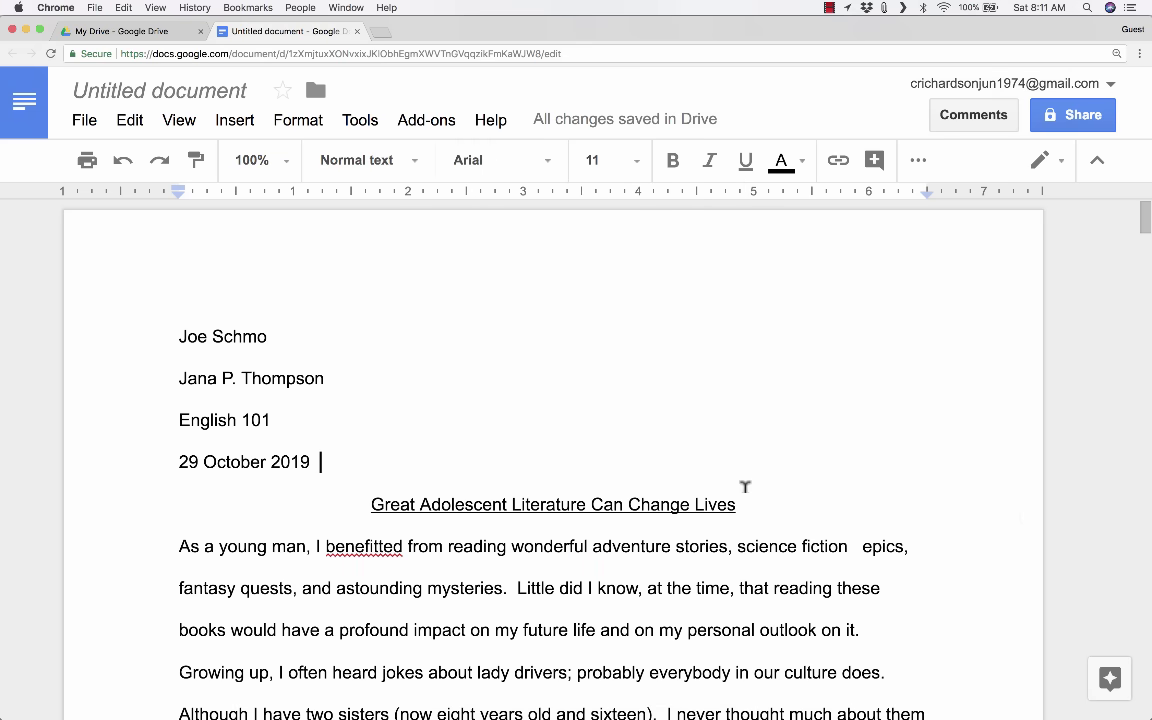
{"action": "triple_click", "coordinate": [745, 500]}
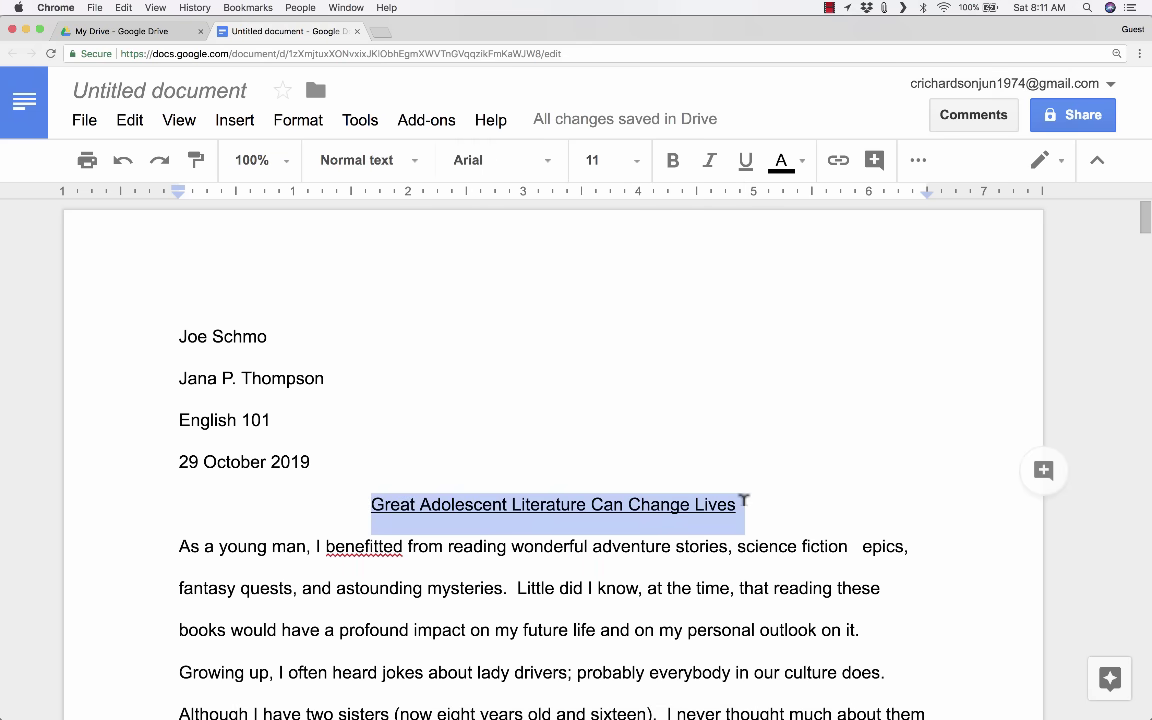
{"action": "left_click", "coordinate": [409, 172]}
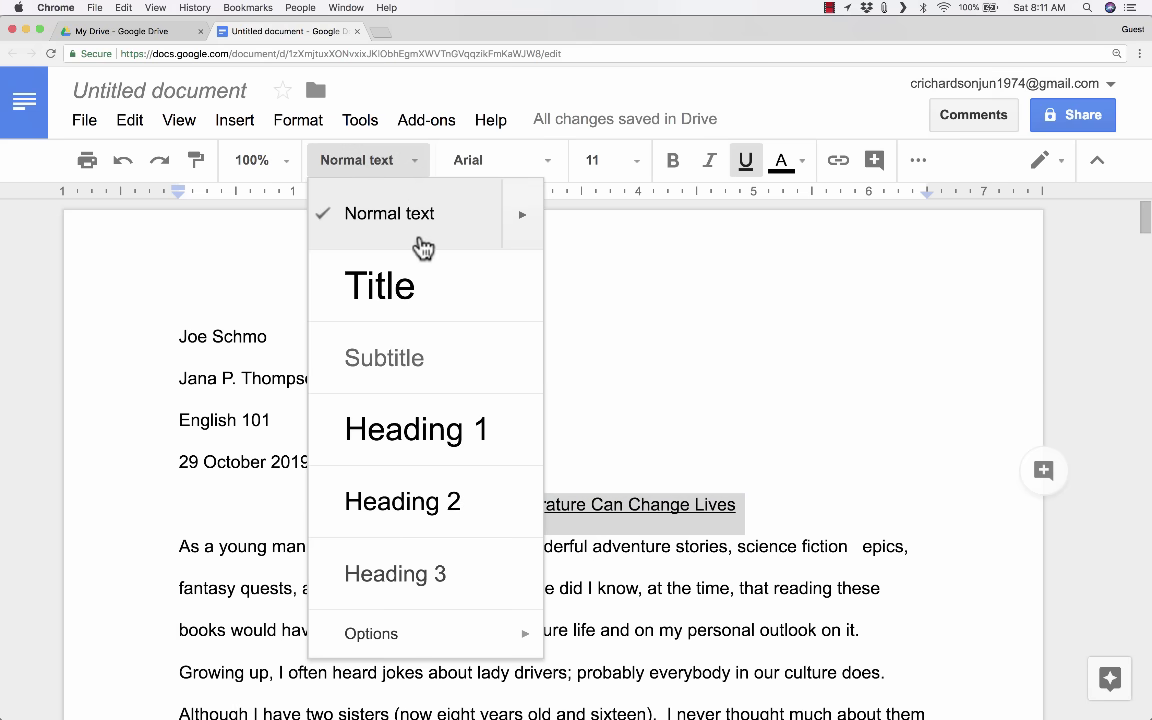
{"action": "left_click", "coordinate": [437, 292]}
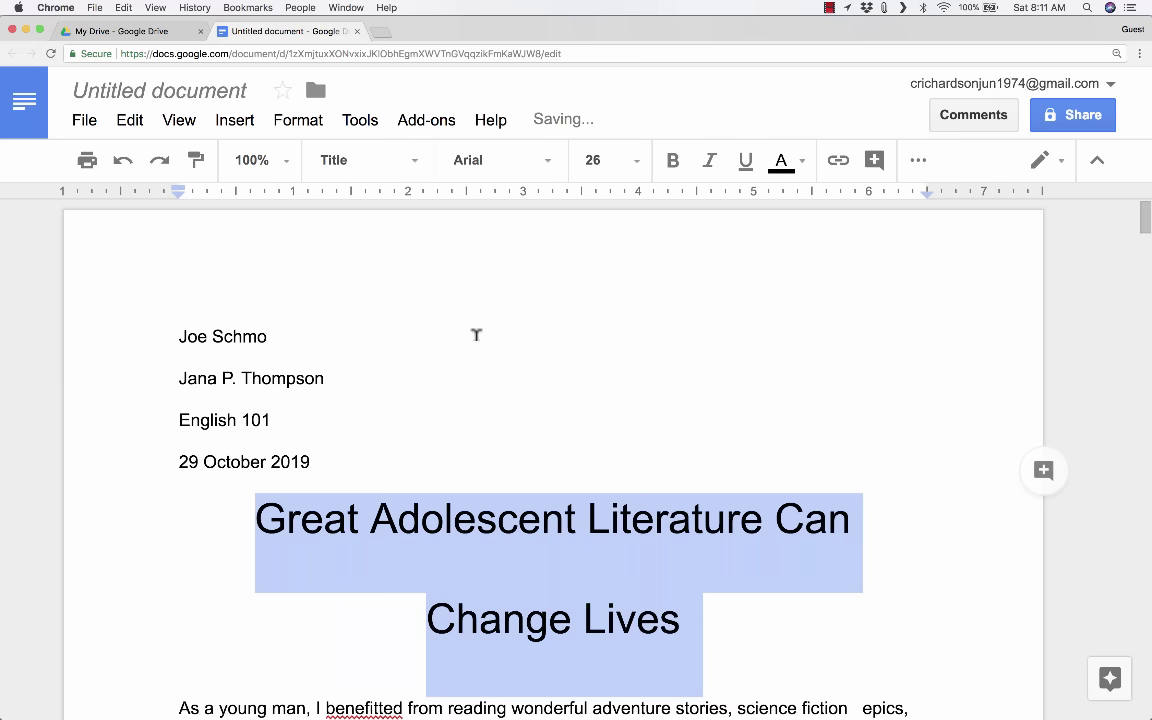
{"action": "left_click", "coordinate": [422, 168]}
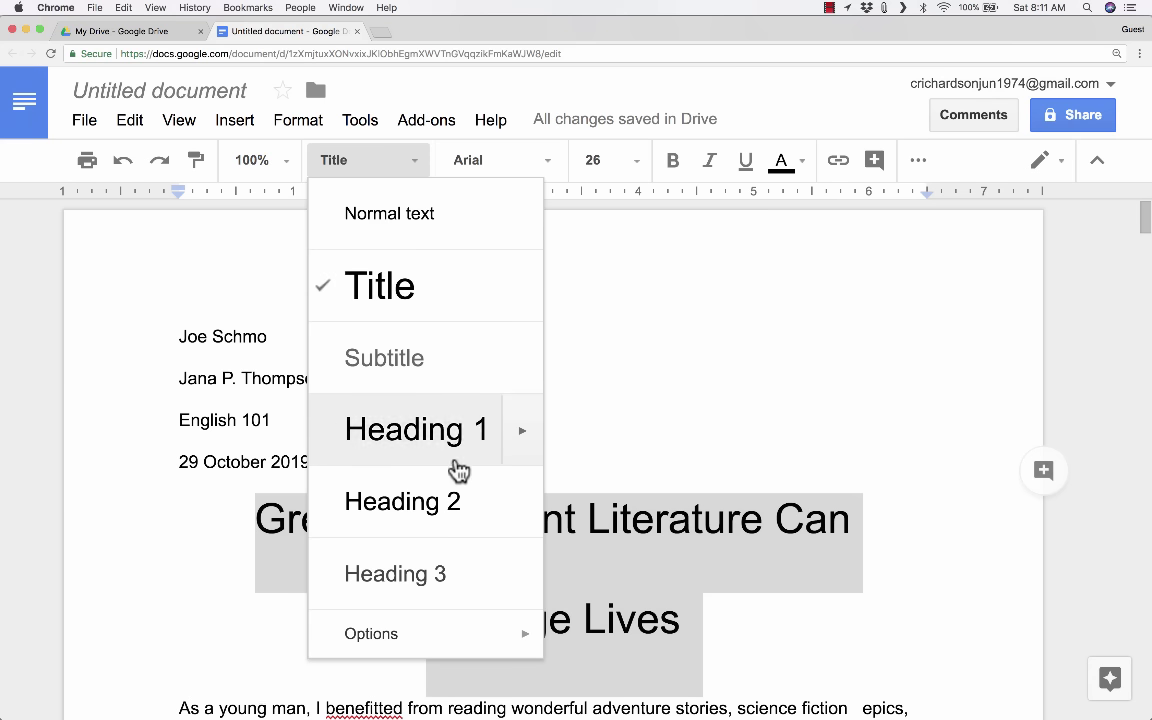
{"action": "left_click", "coordinate": [440, 603]}
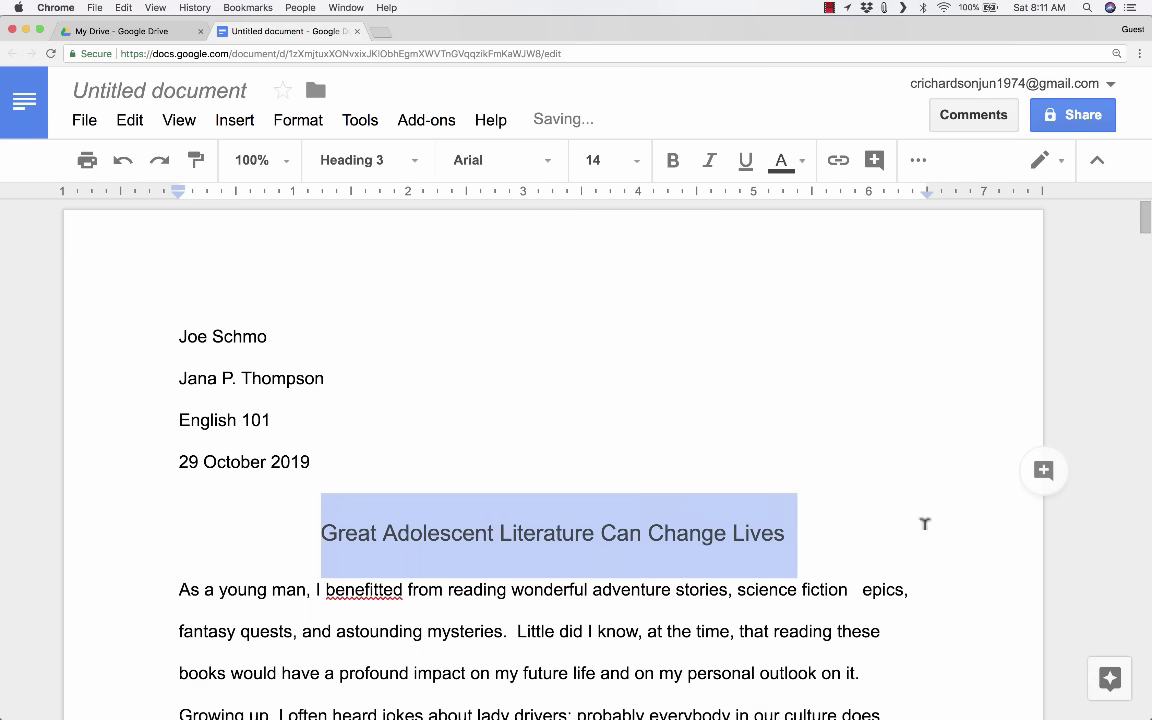
{"action": "left_click", "coordinate": [568, 333]}
{"action": "left_click", "coordinate": [284, 166]}
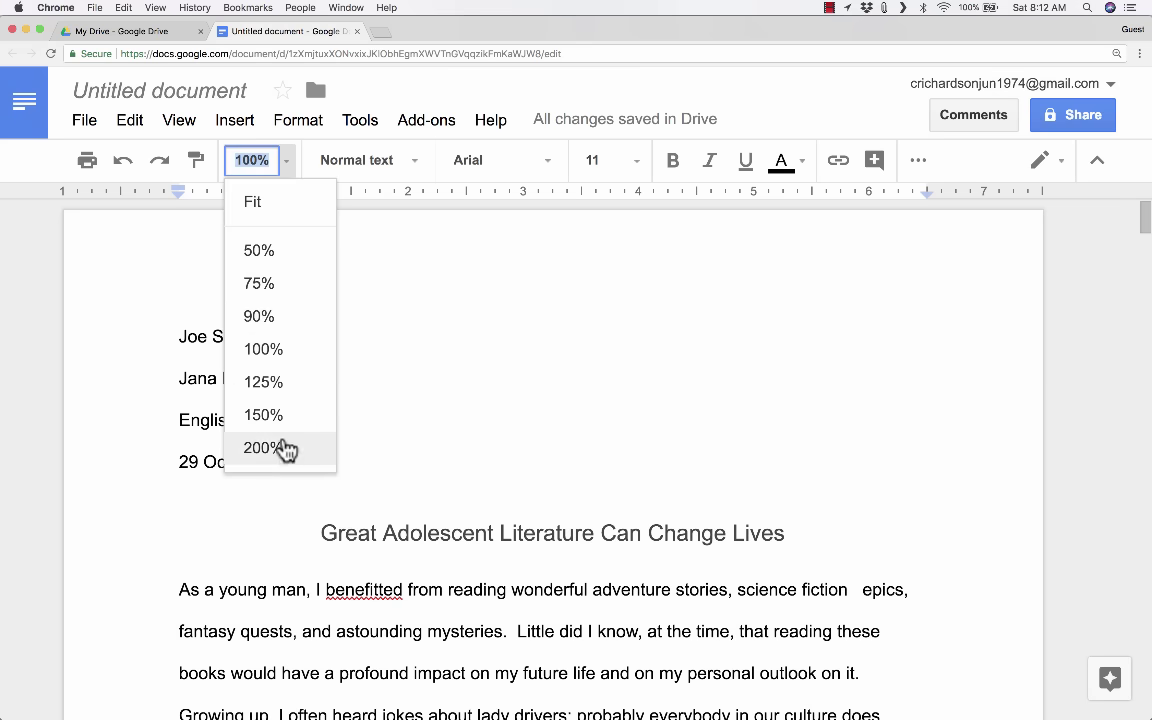
{"action": "left_click", "coordinate": [260, 283]}
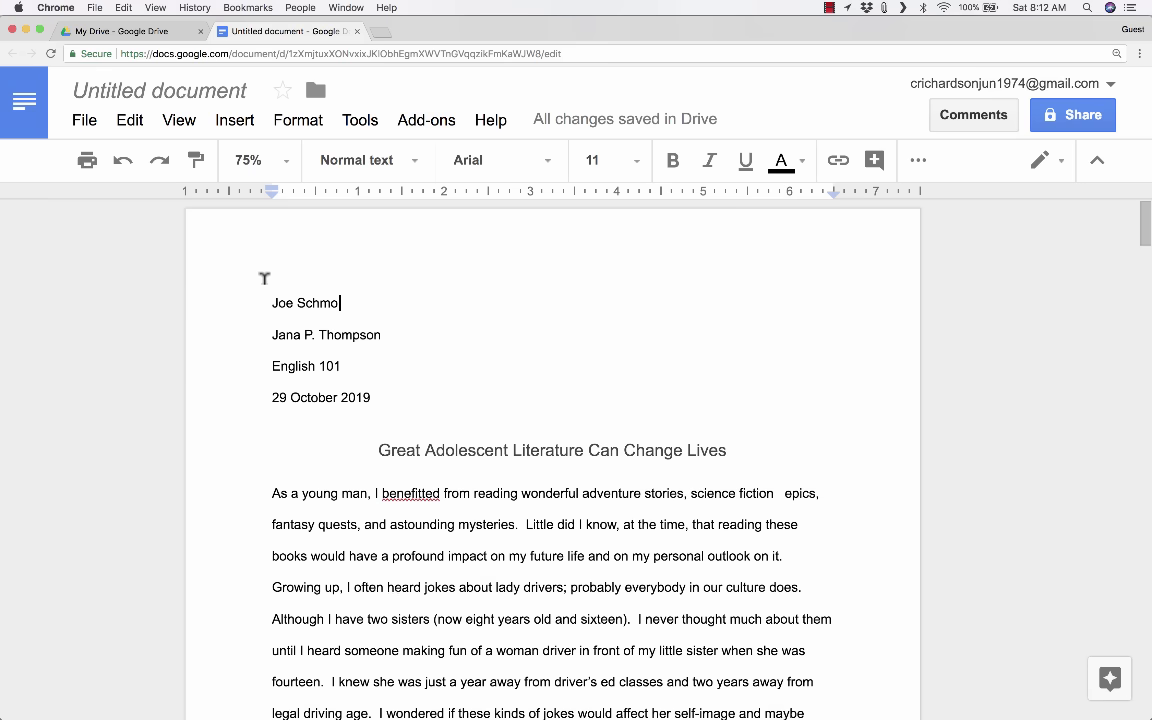
{"action": "left_click", "coordinate": [261, 157]}
{"action": "left_click", "coordinate": [277, 349]}
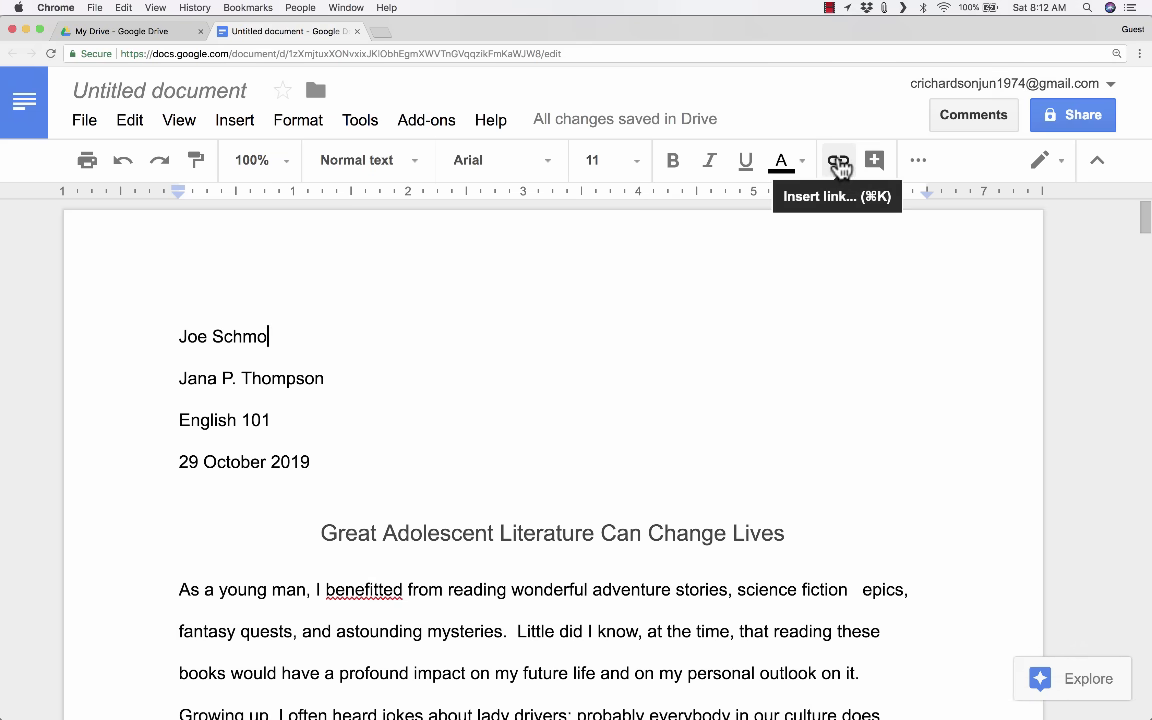
- Link 'at the time,' to youtube.com/technologyforteachersandstudents using the pasted URL
{"action": "scroll", "coordinate": [714, 330], "scroll_direction": "down", "scroll_amount": 3}
{"action": "scroll", "coordinate": [714, 330], "scroll_direction": "down", "scroll_amount": 4}
{"action": "scroll", "coordinate": [704, 327], "scroll_direction": "up", "scroll_amount": 6}
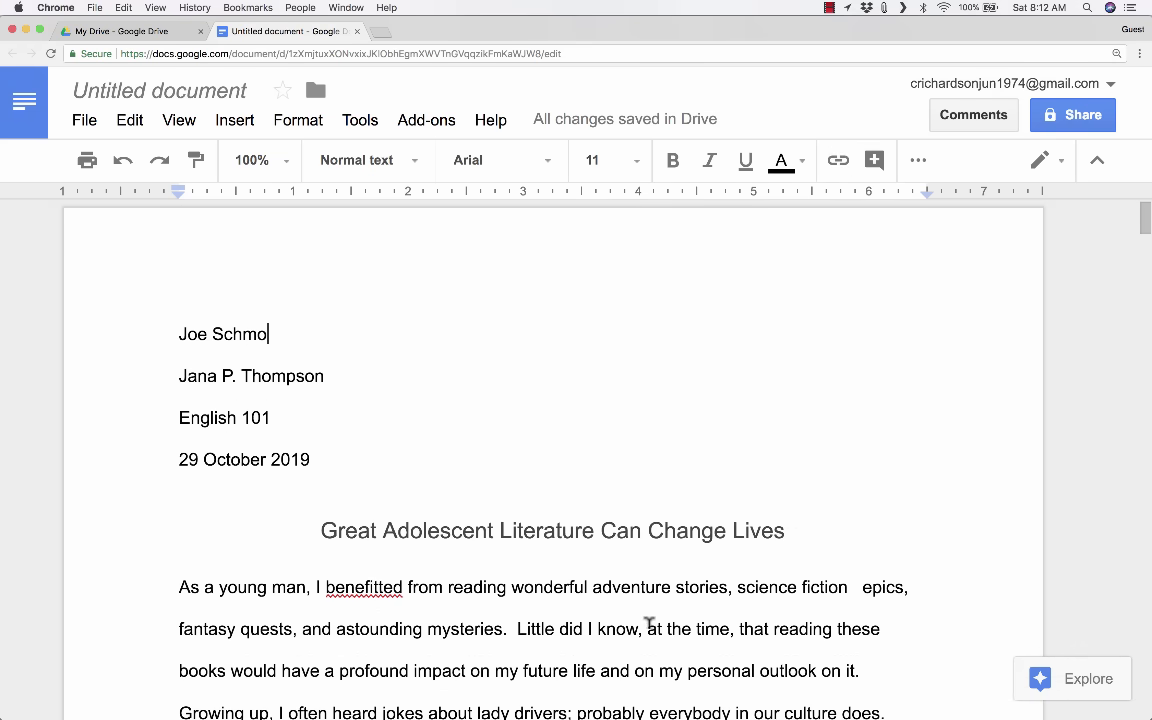
{"action": "left_click_drag", "start_coordinate": [648, 622], "coordinate": [736, 626]}
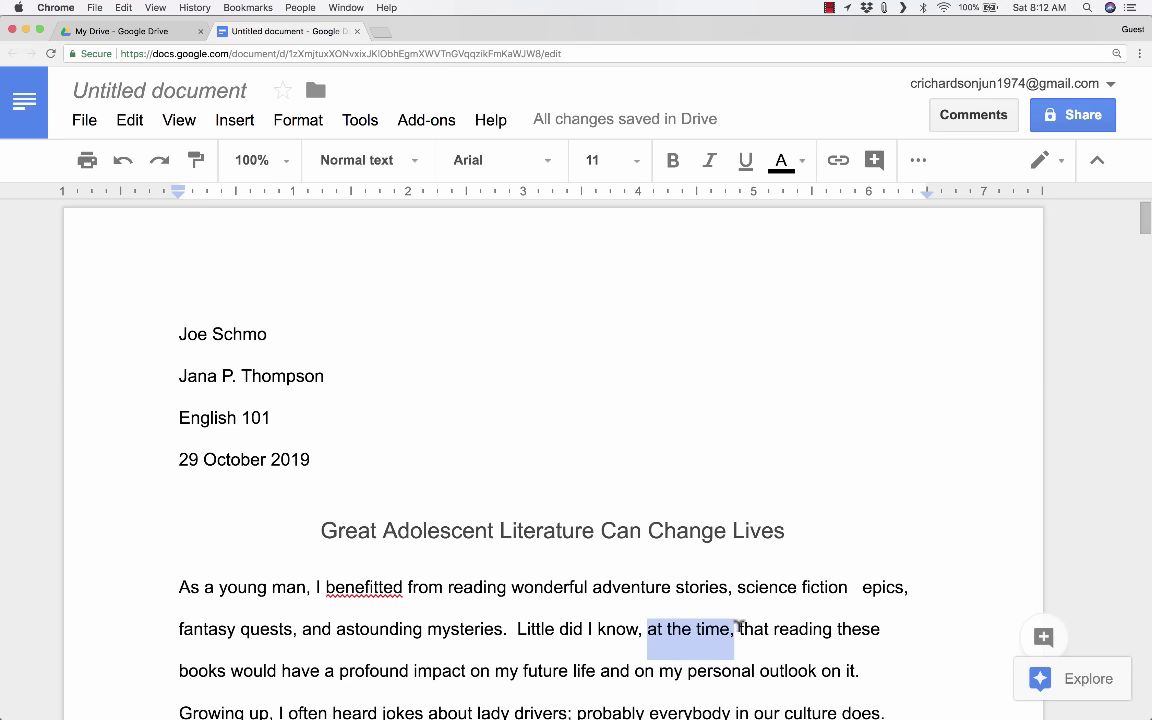
{"action": "left_click", "coordinate": [839, 166]}
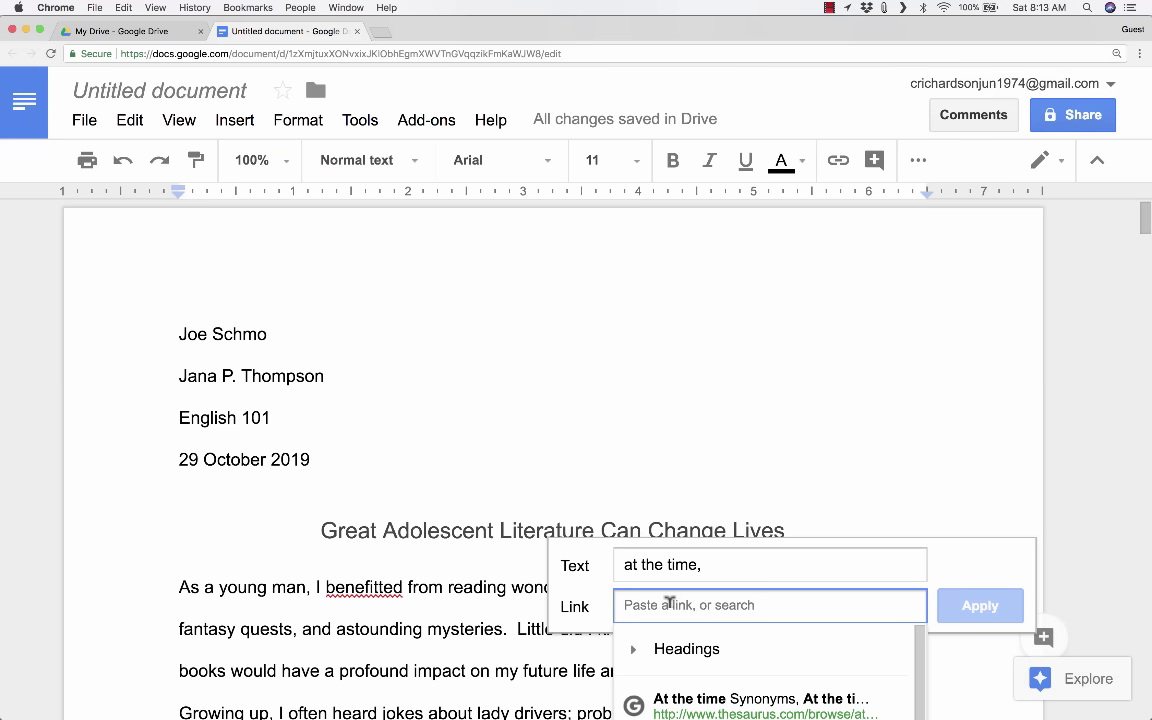
{"action": "type", "text": "youtube.com/technologyforteachersandstudents"}
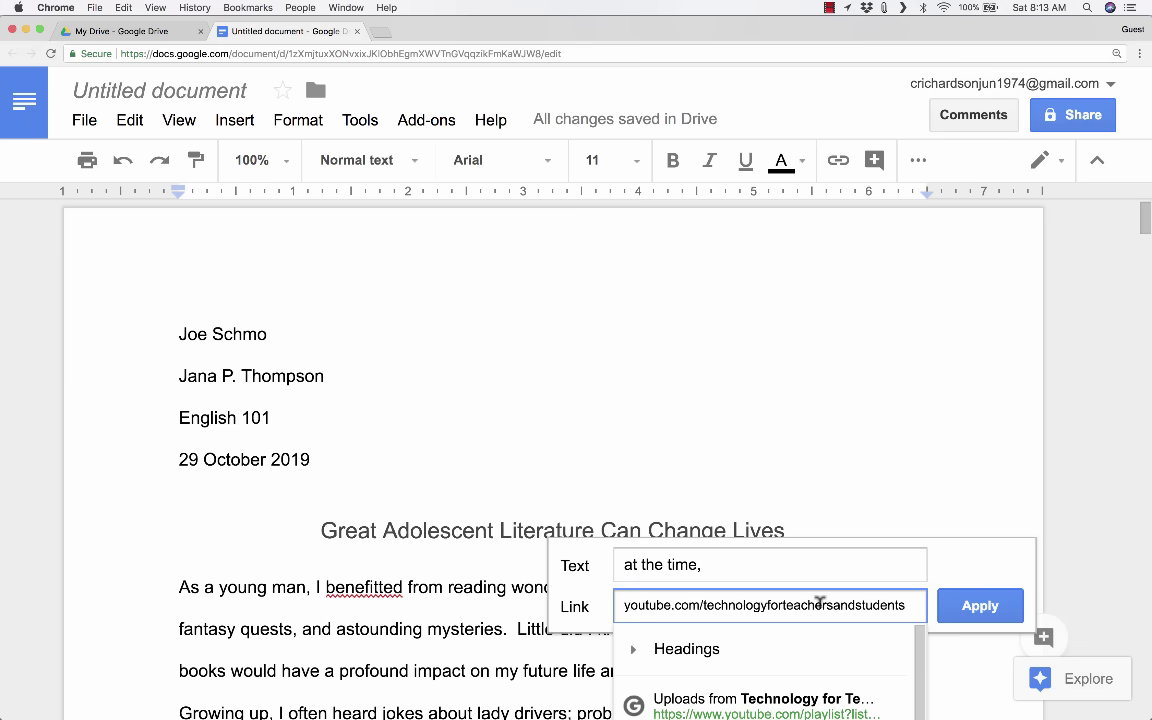
{"action": "key", "text": "Return"}
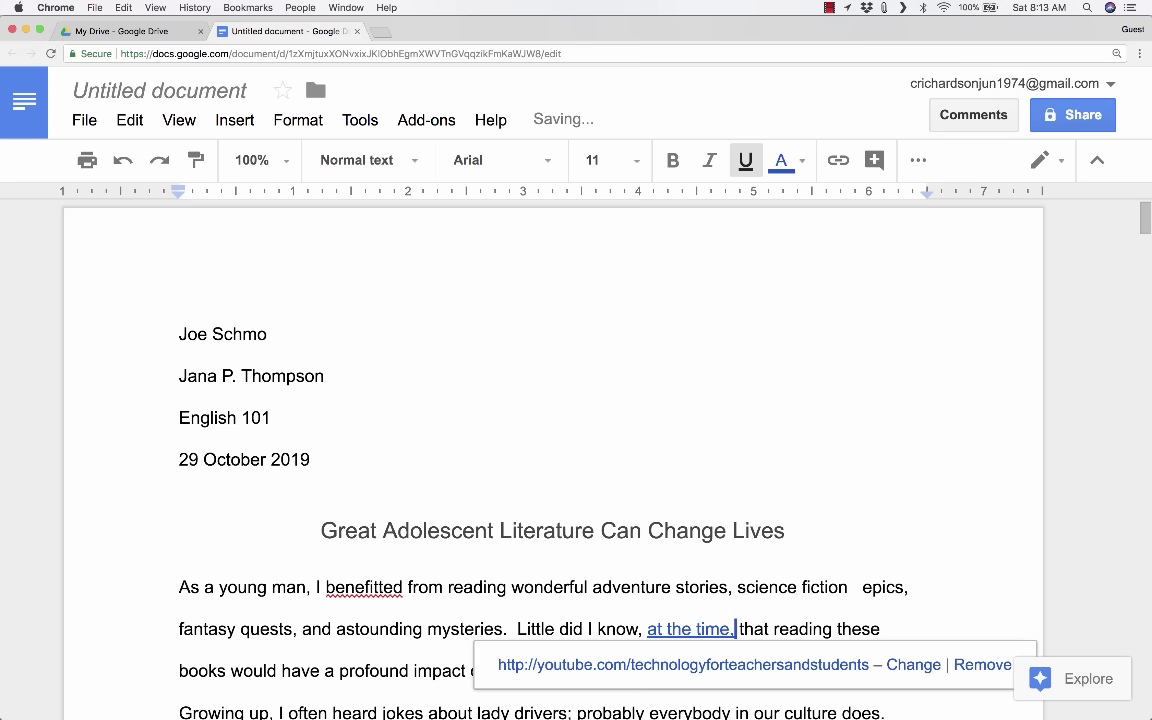
- Follow the 'at the time,' link to the YouTube channel, then close that tab
{"action": "scroll", "coordinate": [840, 570], "scroll_direction": "down", "scroll_amount": 1}
{"action": "left_click", "coordinate": [838, 530]}
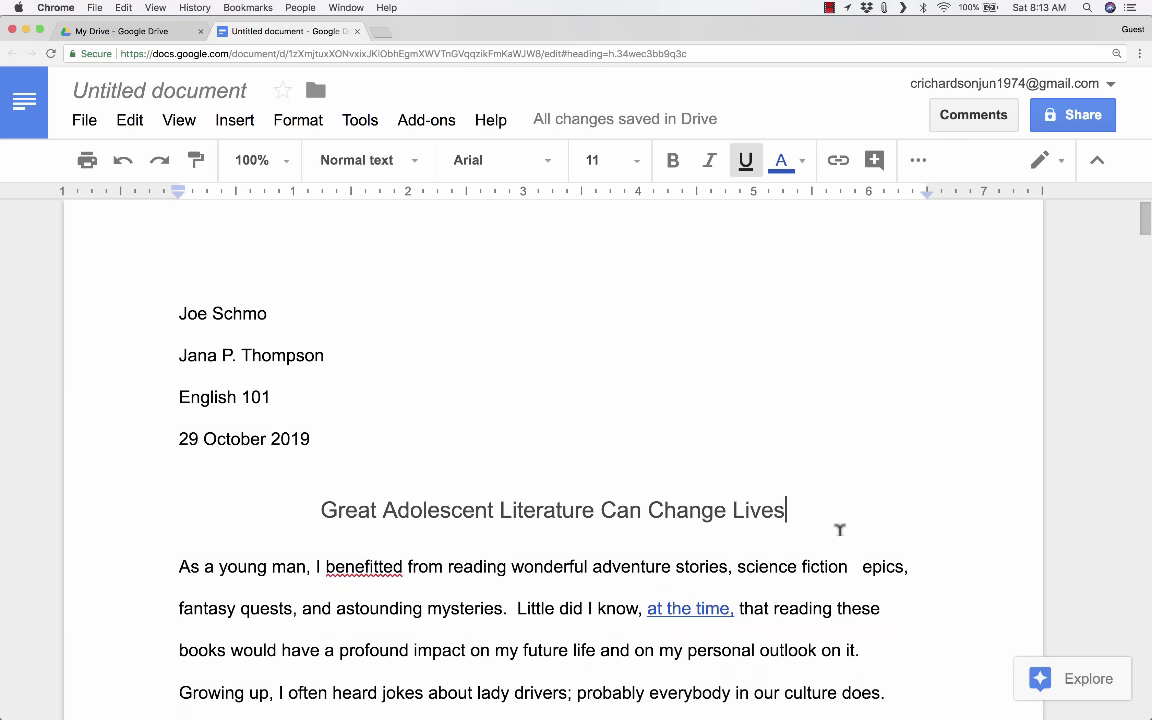
{"action": "left_click", "coordinate": [691, 607]}
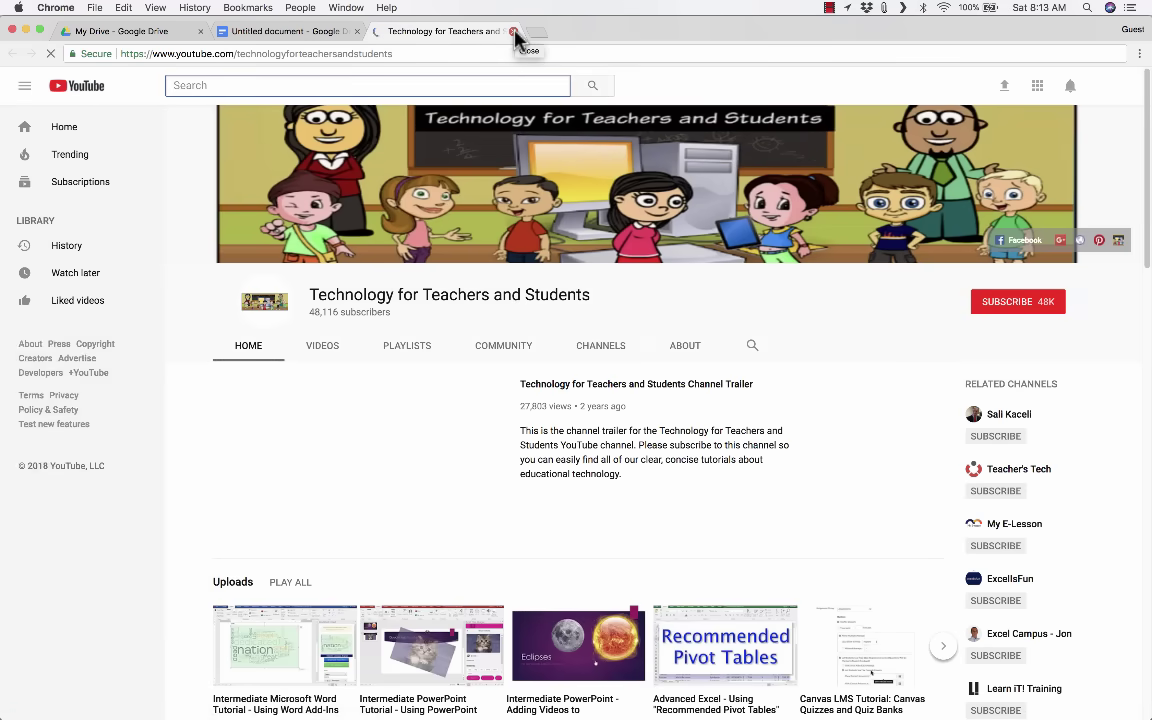
{"action": "left_click", "coordinate": [514, 32]}
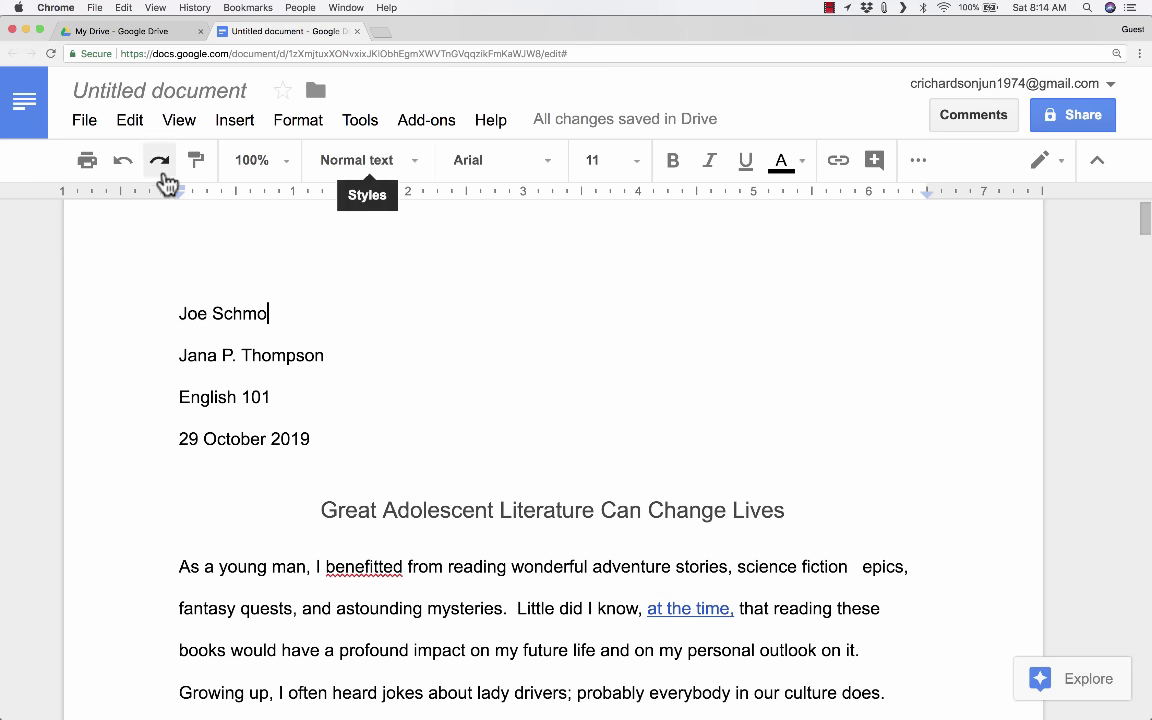
- Zoom the browser page out and back in, then show and hide the toolbar's extra formatting options
{"action": "key", "text": "super+minus"}
{"action": "key", "text": "super+minus"}
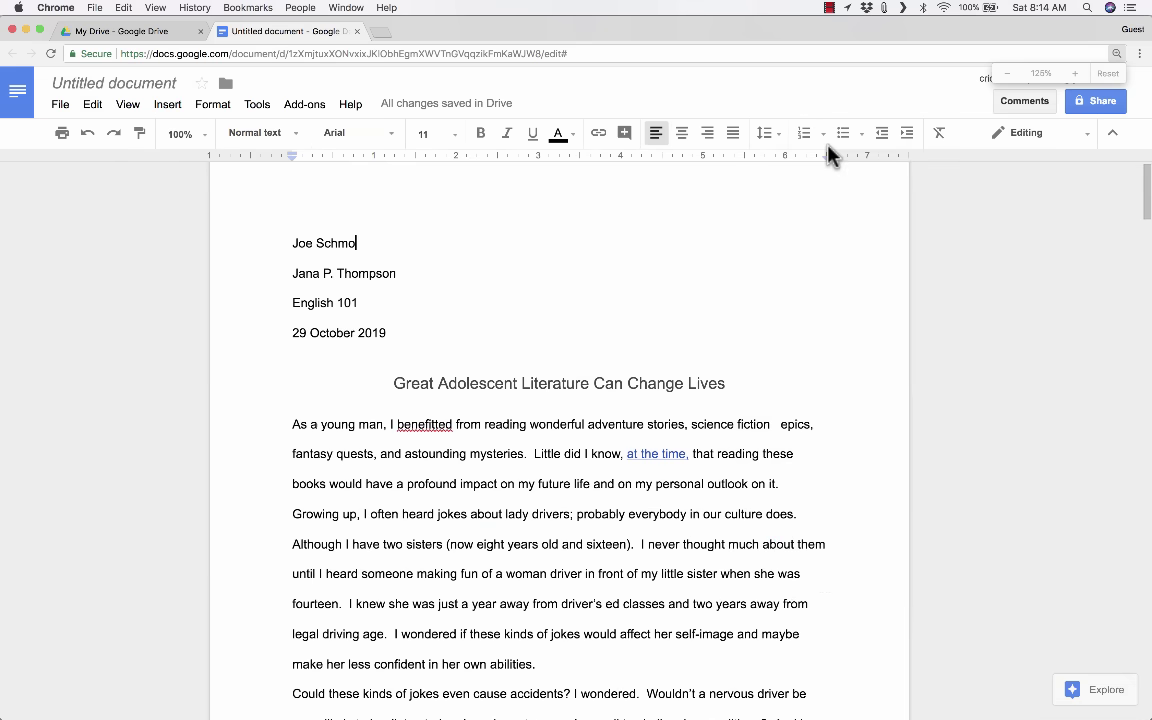
{"action": "key", "text": "super+equal"}
{"action": "key", "text": "super+equal"}
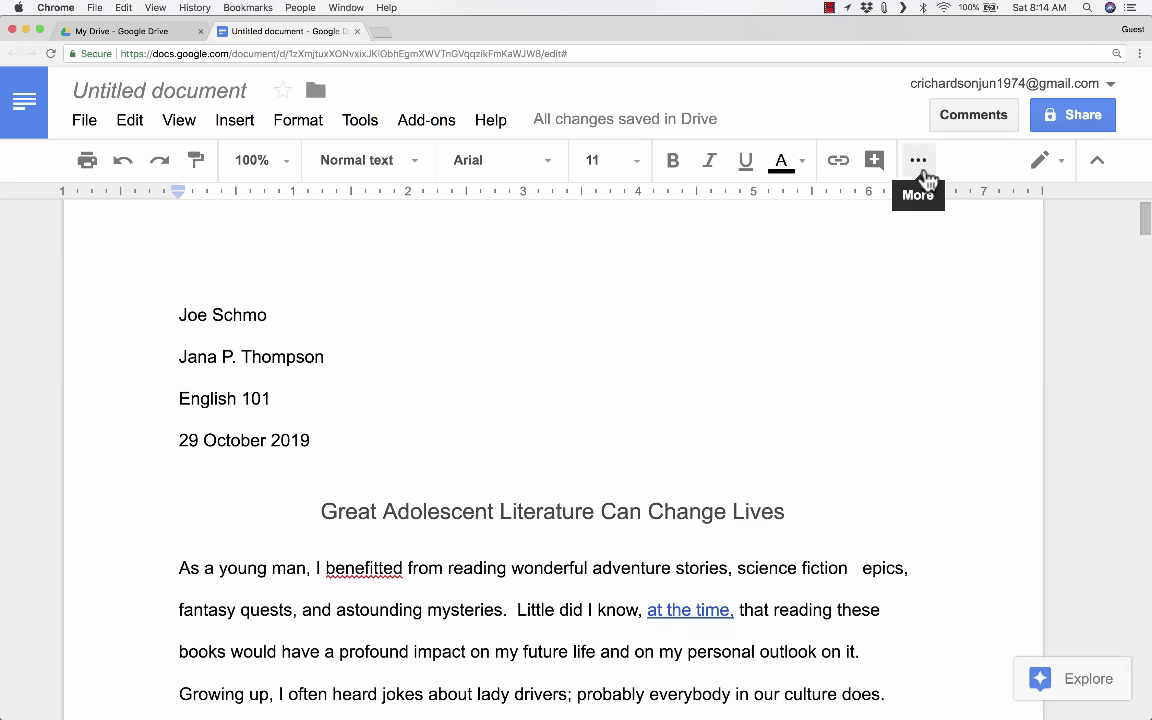
{"action": "left_click", "coordinate": [920, 163]}
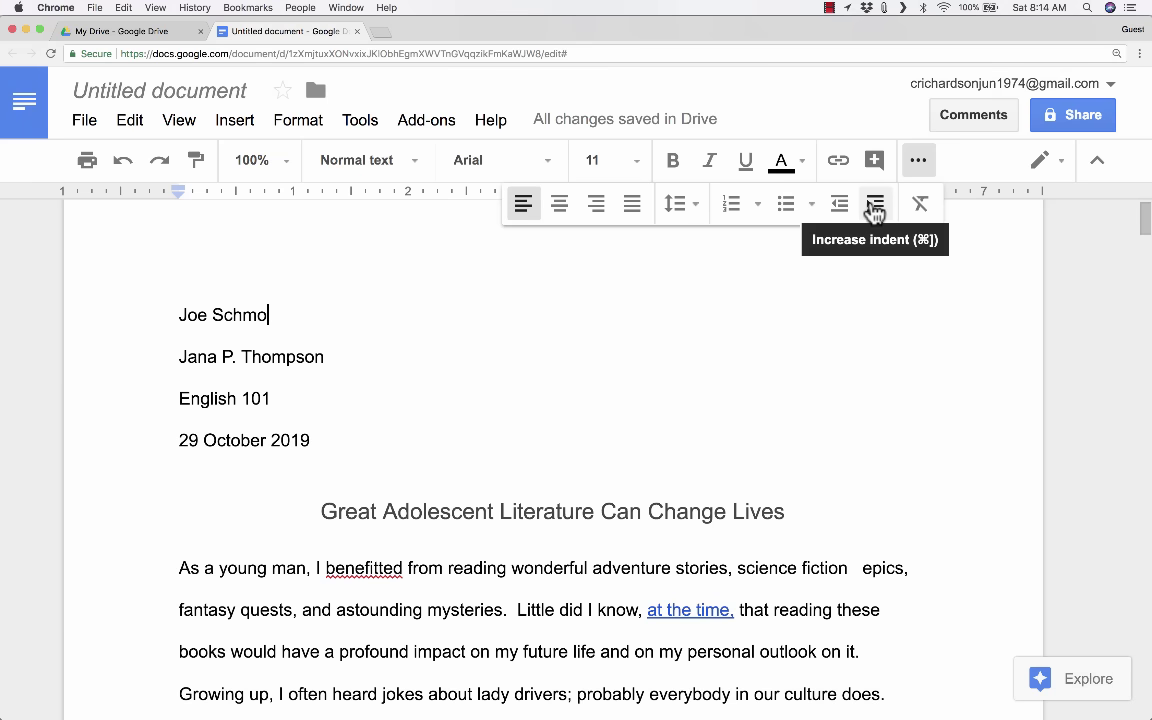
{"action": "left_click", "coordinate": [897, 401]}
{"action": "left_click", "coordinate": [920, 163]}
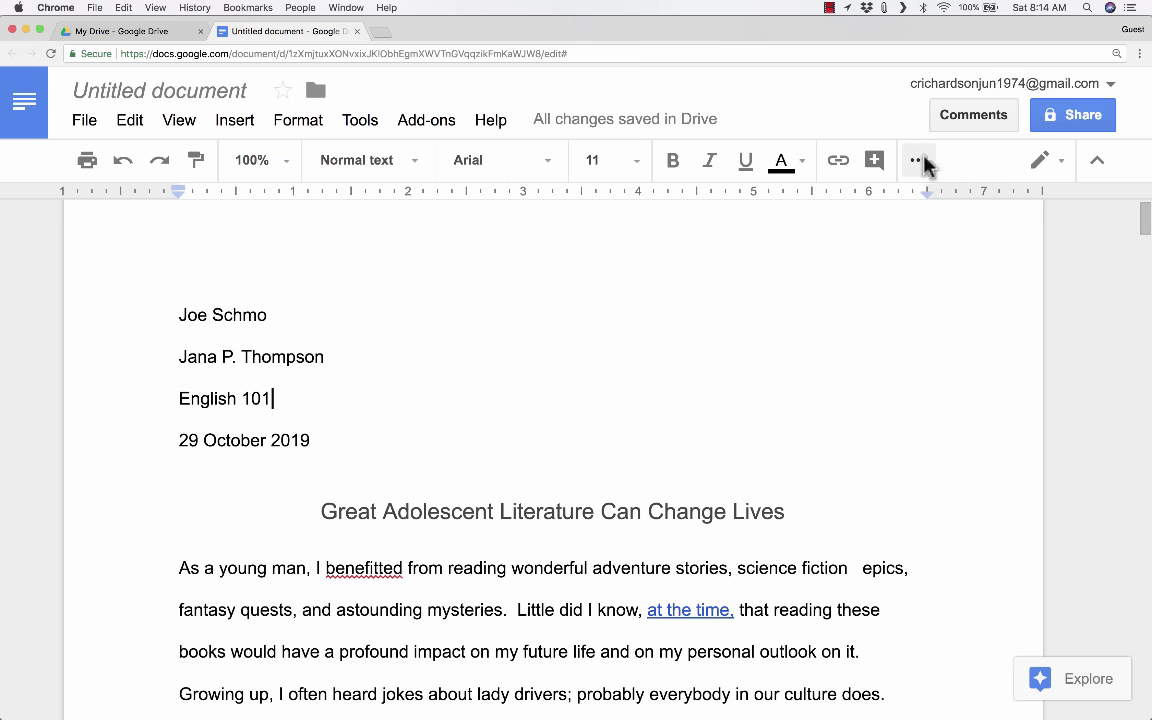
{"action": "scroll", "coordinate": [530, 348], "scroll_direction": "up", "scroll_amount": 2}
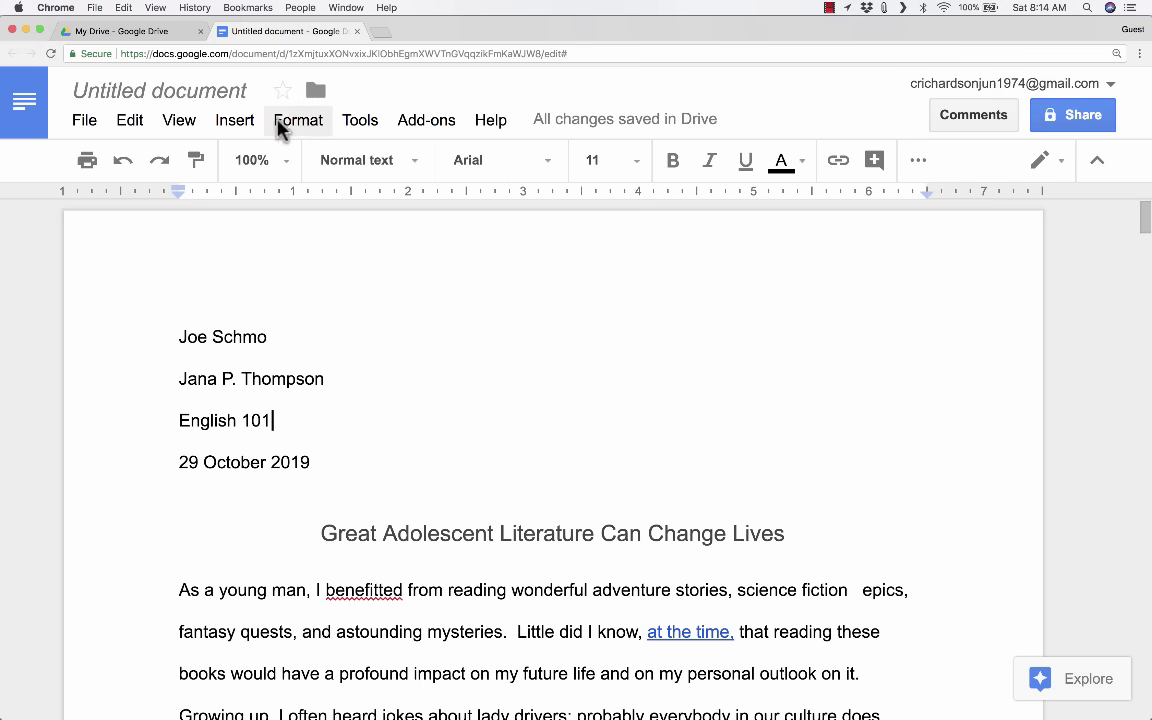
- Start uploading Scan 10.jpeg from the computer, cancel the file picker, and reopen the Insert menu
{"action": "left_click", "coordinate": [236, 121]}
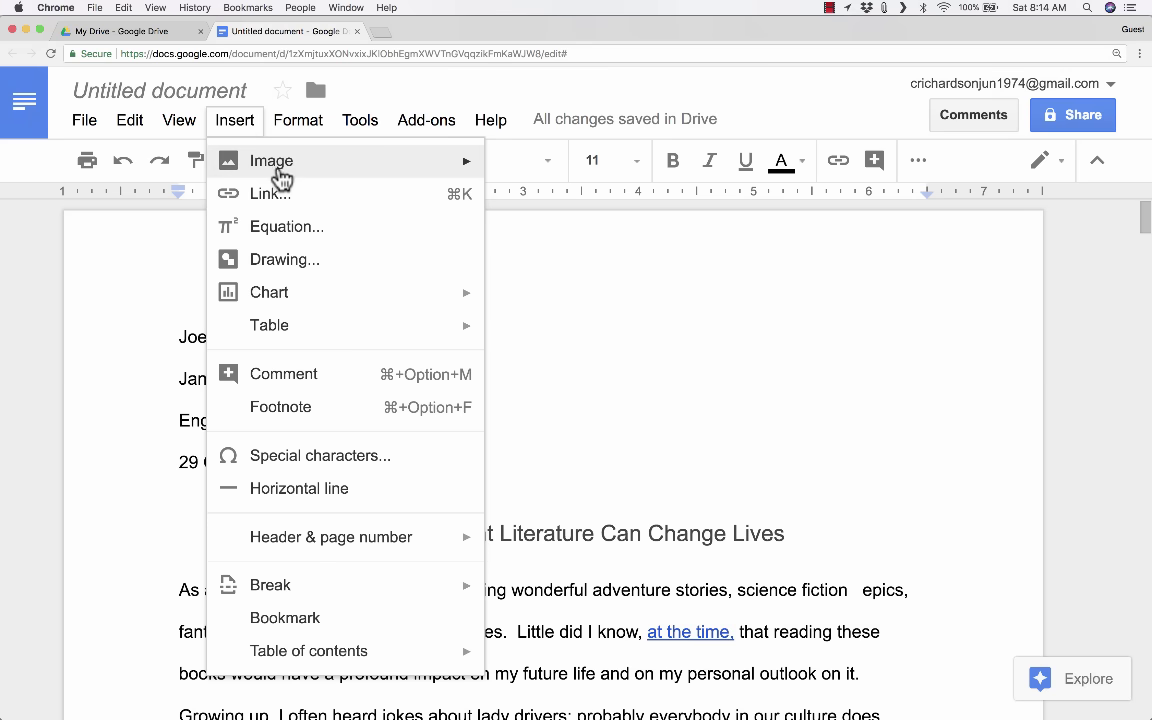
{"action": "mouse_move", "coordinate": [278, 172]}
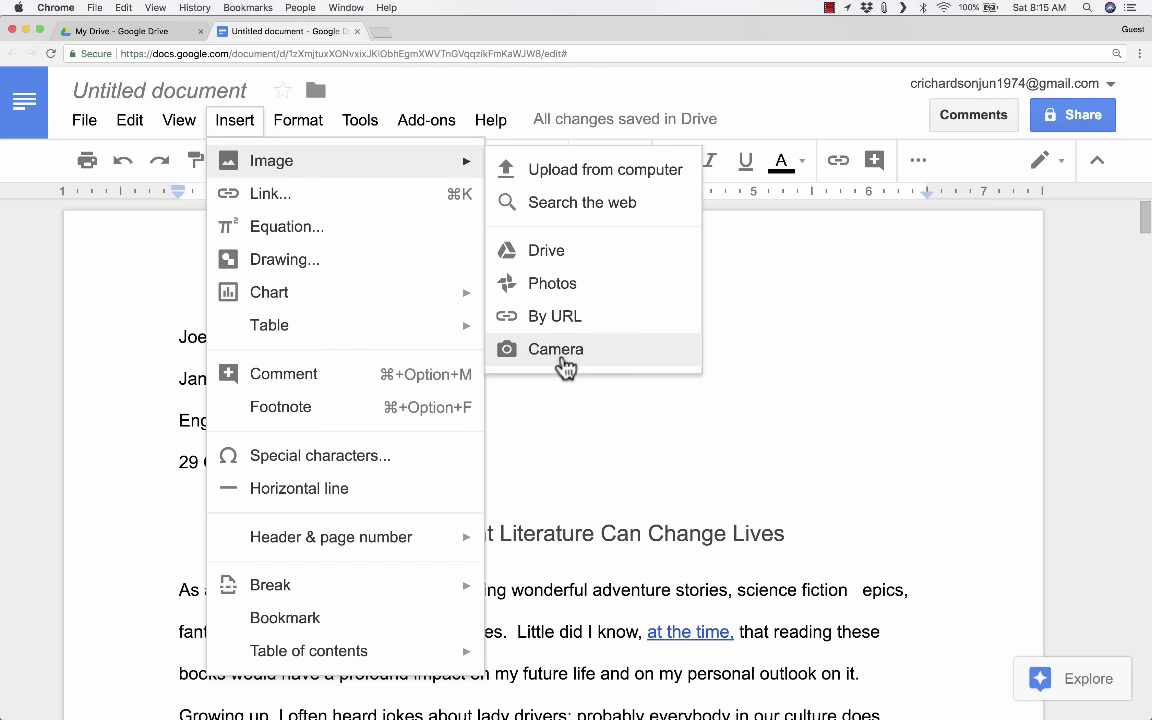
{"action": "left_click", "coordinate": [576, 172]}
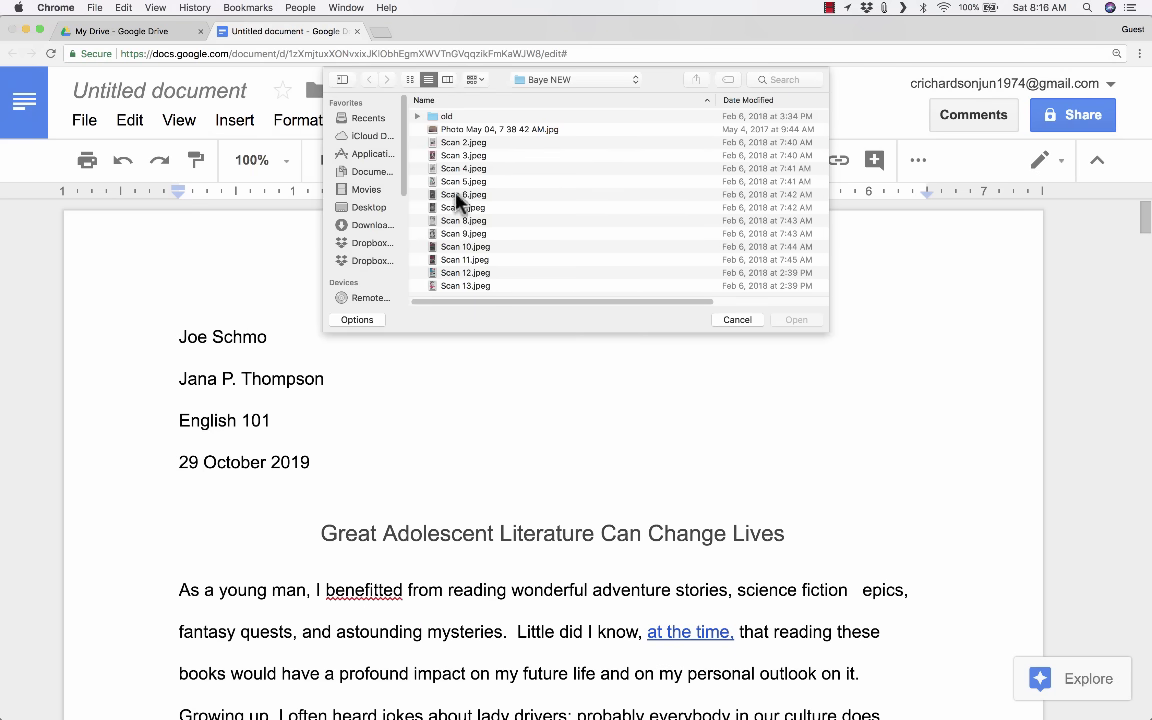
{"action": "left_click", "coordinate": [474, 247]}
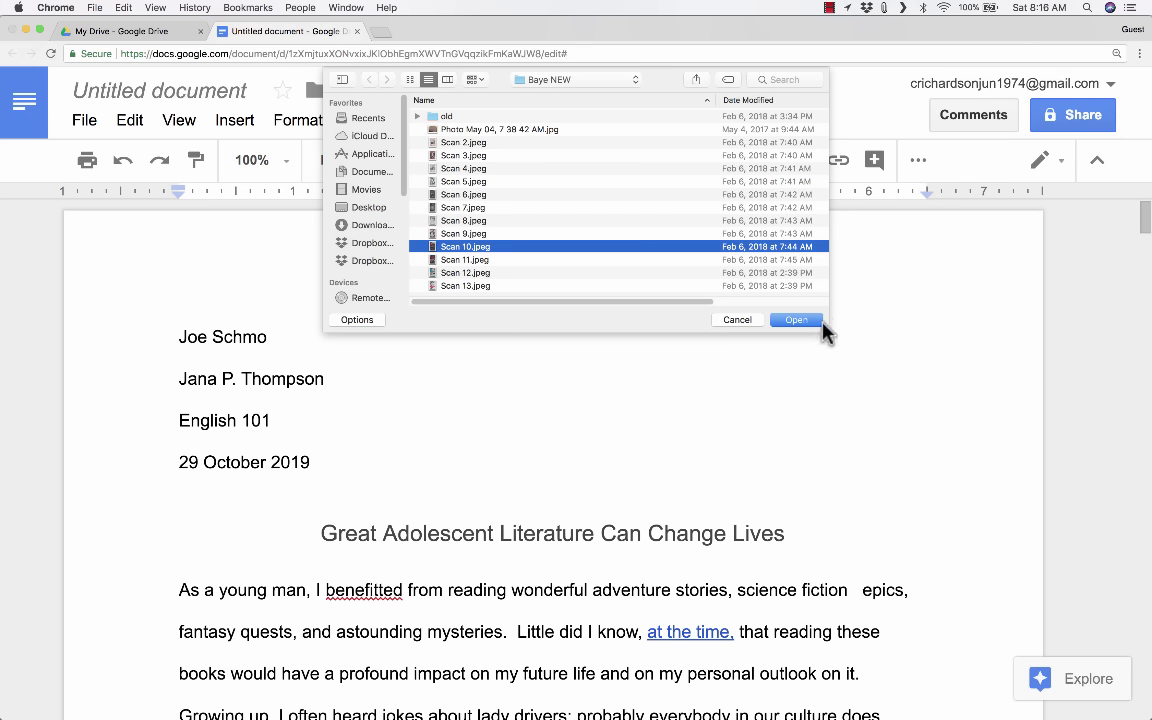
{"action": "left_click", "coordinate": [734, 321]}
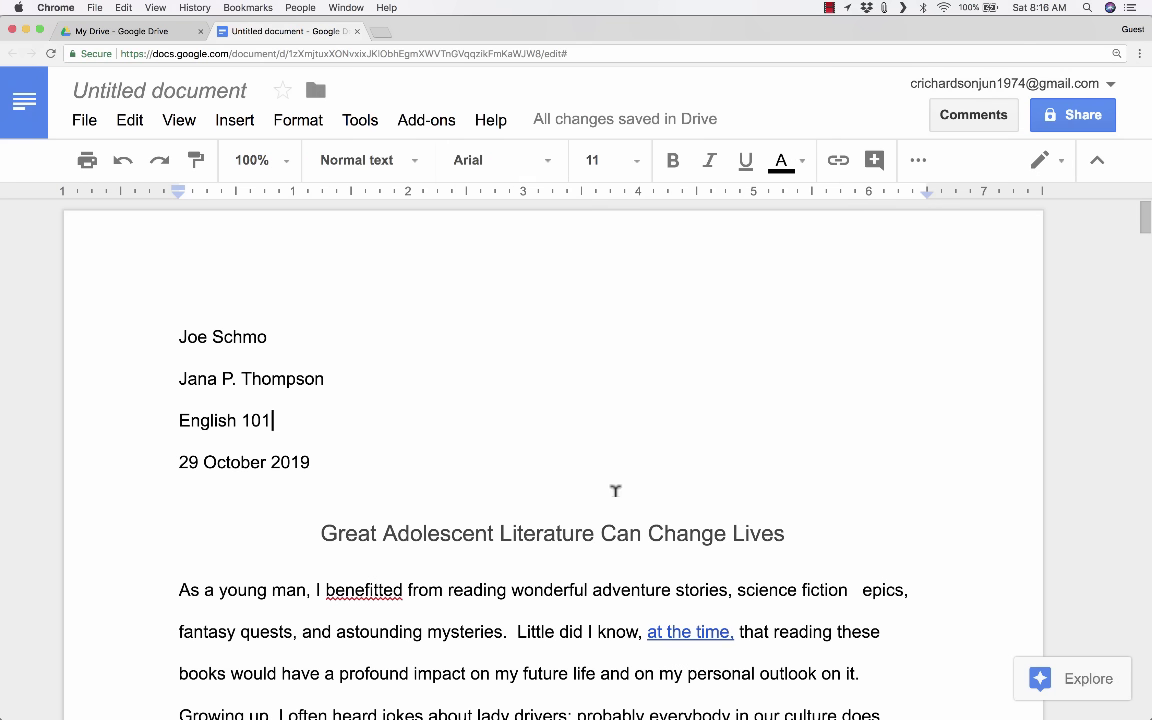
{"action": "left_click", "coordinate": [236, 122]}
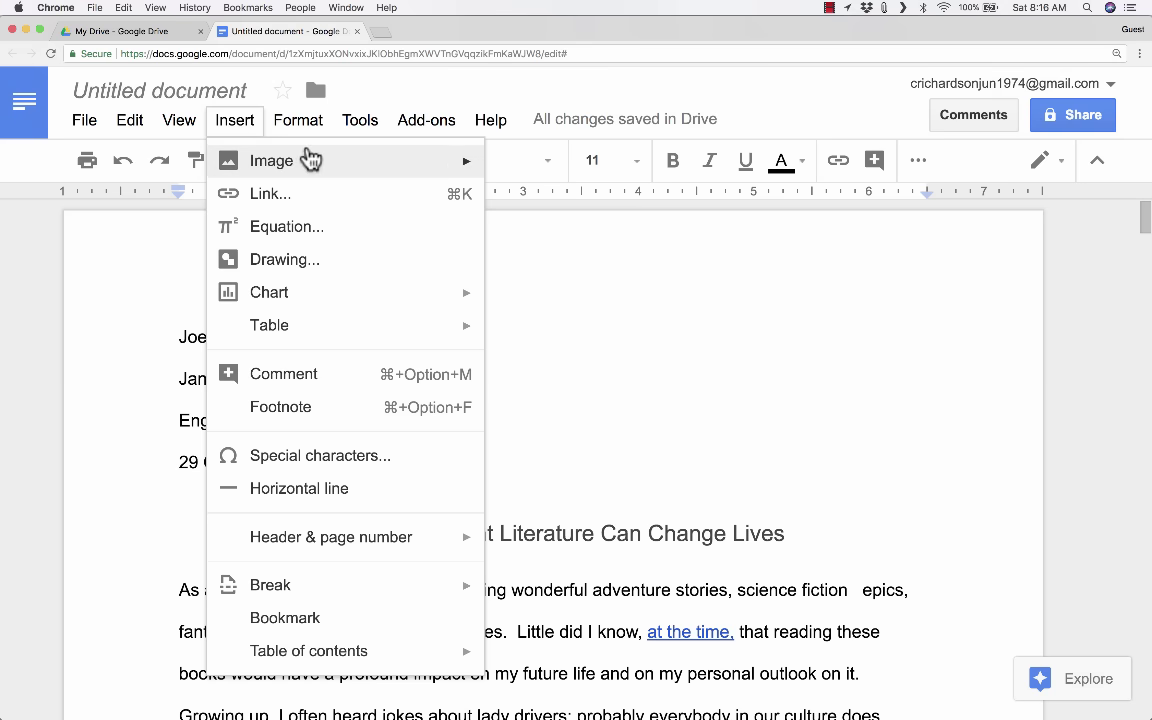
- Search the web for 'A Wrinkle in Time' images and insert the movie poster
{"action": "mouse_move", "coordinate": [424, 162]}
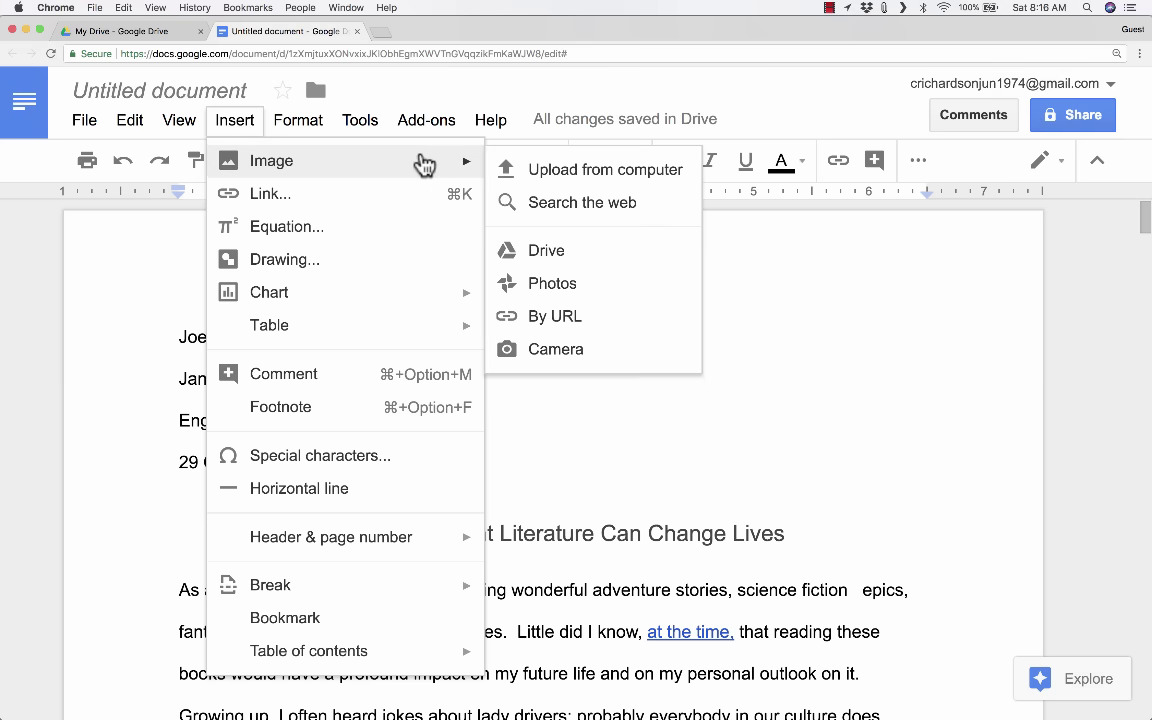
{"action": "left_click", "coordinate": [571, 208]}
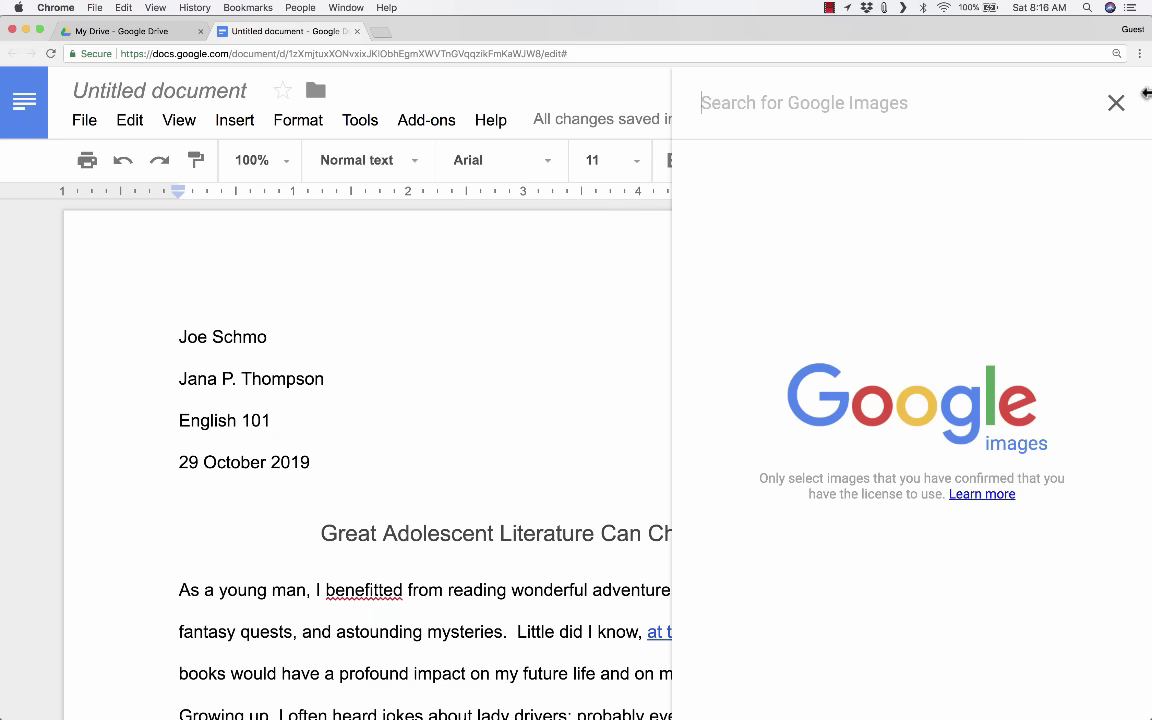
{"action": "type", "text": "A Wri"}
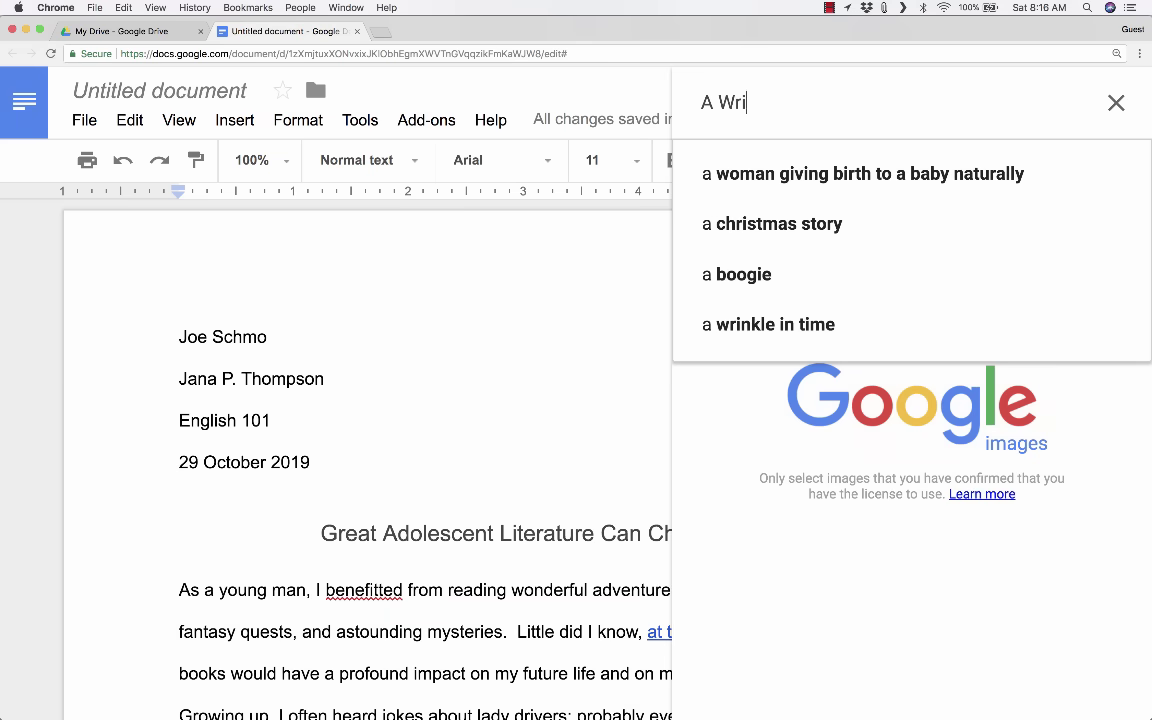
{"action": "type", "text": "nkle in Time"}
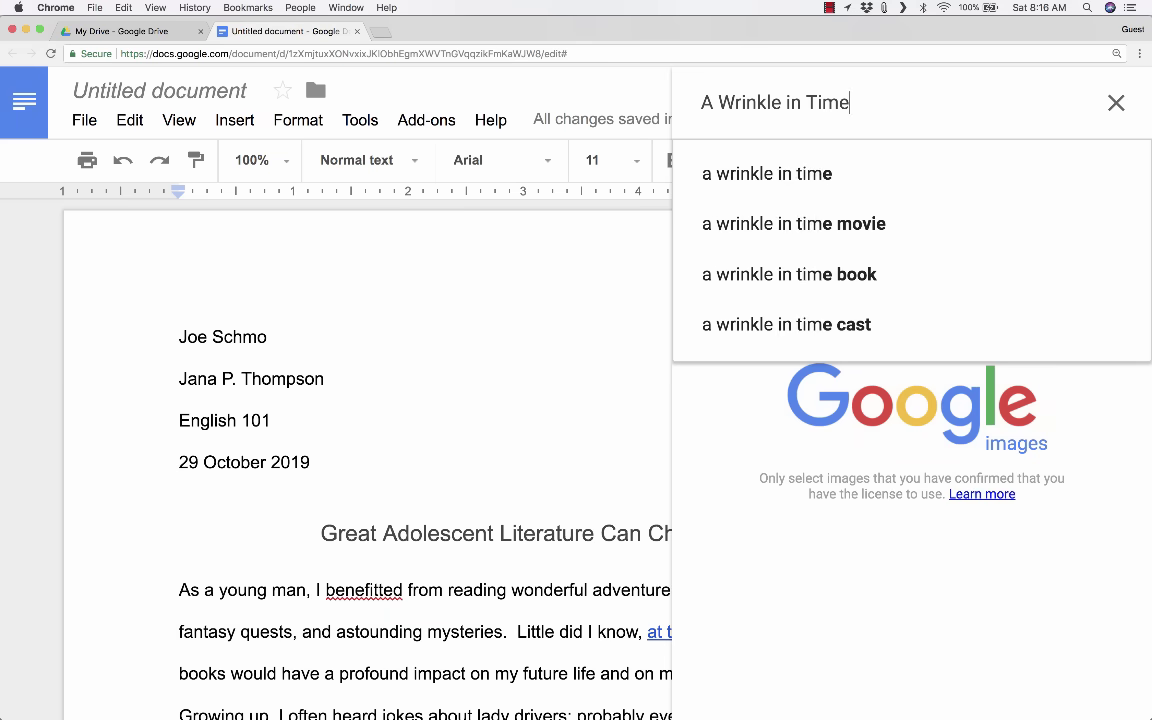
{"action": "key", "text": "Return"}
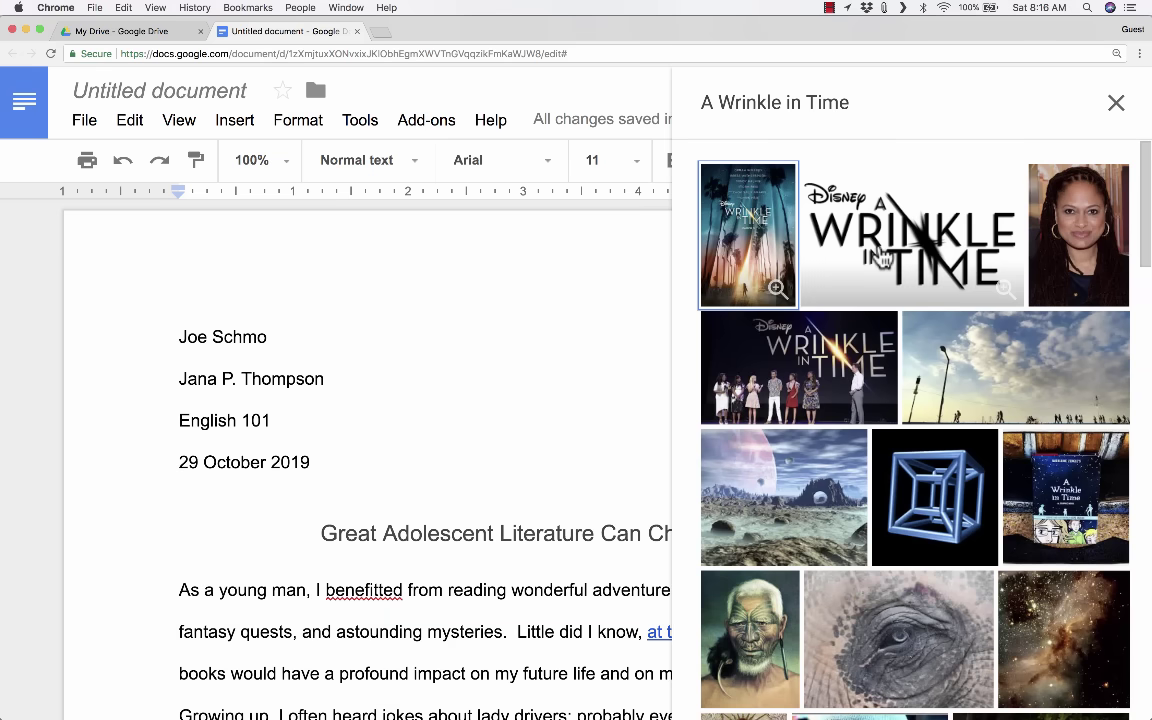
{"action": "left_click", "coordinate": [737, 243]}
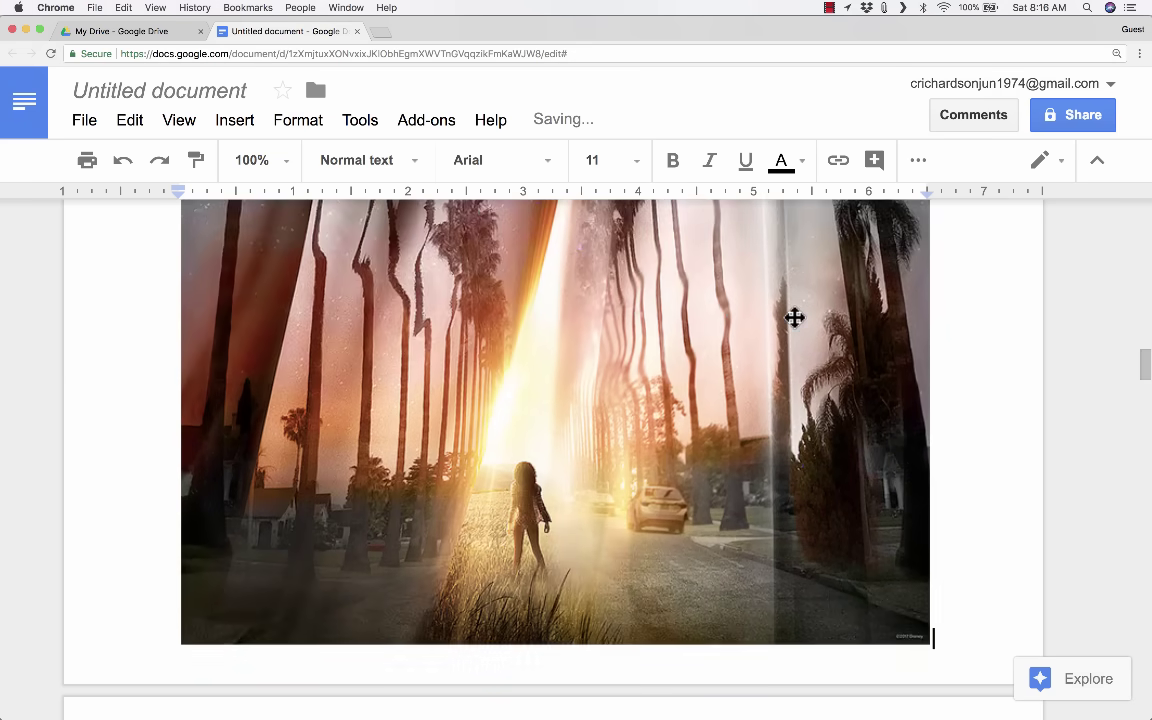
- Select the cover photo and resize it, shrinking it first and then gradually enlarging it
{"action": "scroll", "coordinate": [790, 300], "scroll_direction": "up", "scroll_amount": 15}
{"action": "scroll", "coordinate": [778, 288], "scroll_direction": "down", "scroll_amount": 5}
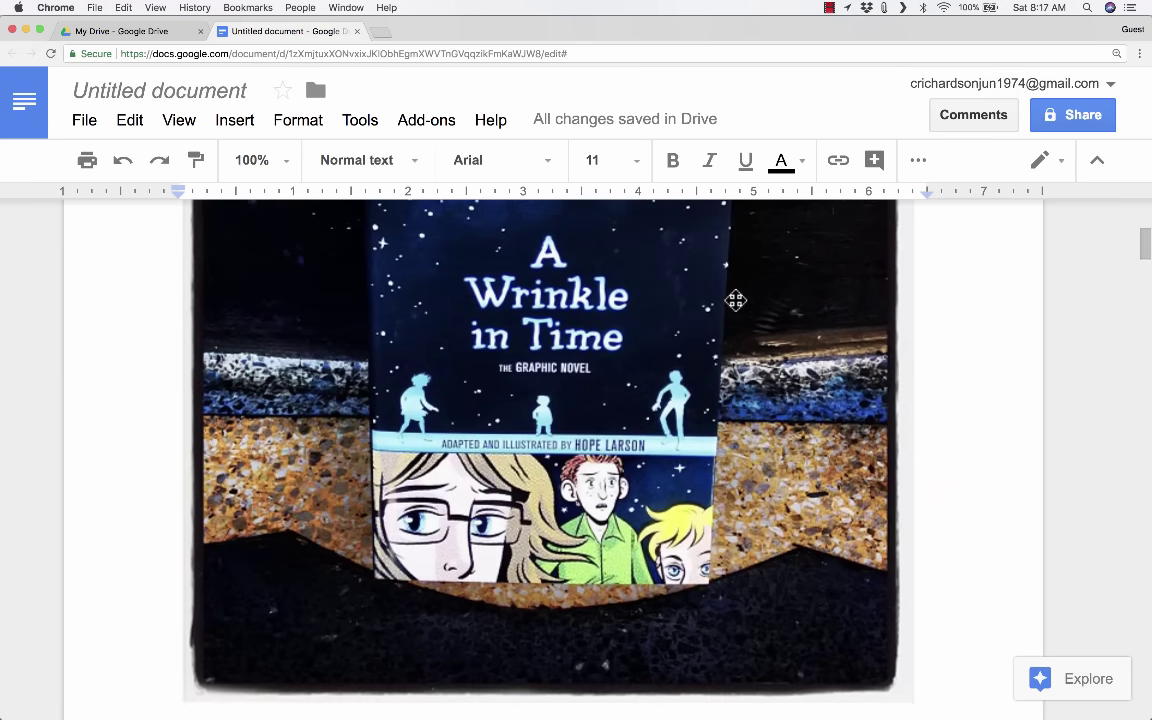
{"action": "scroll", "coordinate": [735, 301], "scroll_direction": "up", "scroll_amount": 5}
{"action": "scroll", "coordinate": [684, 419], "scroll_direction": "down", "scroll_amount": 3}
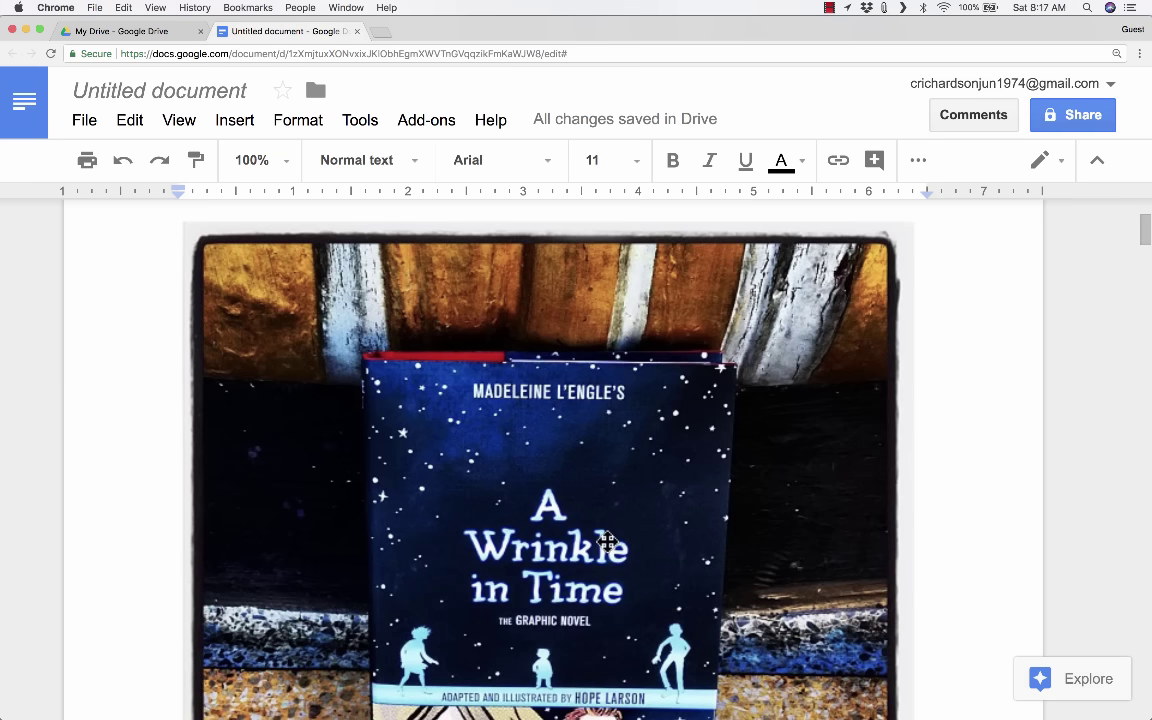
{"action": "left_click", "coordinate": [776, 272]}
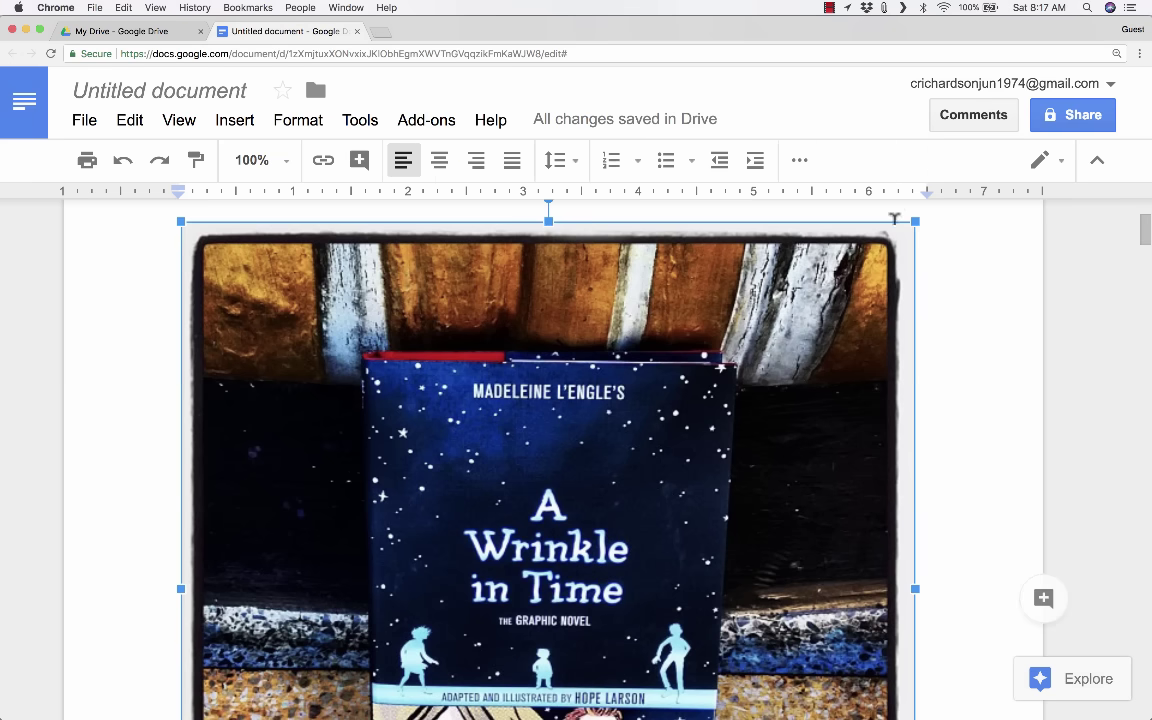
{"action": "left_click_drag", "start_coordinate": [915, 221], "coordinate": [595, 548]}
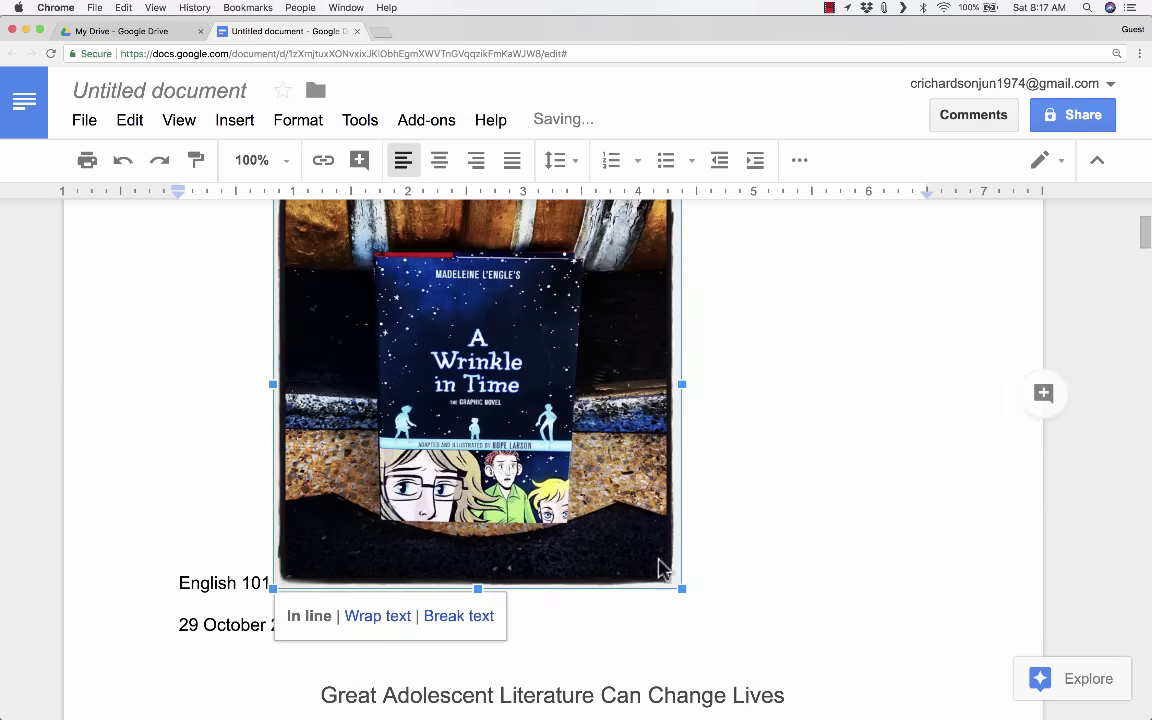
{"action": "scroll", "coordinate": [828, 342], "scroll_direction": "up", "scroll_amount": 4}
{"action": "scroll", "coordinate": [828, 342], "scroll_direction": "down", "scroll_amount": 1}
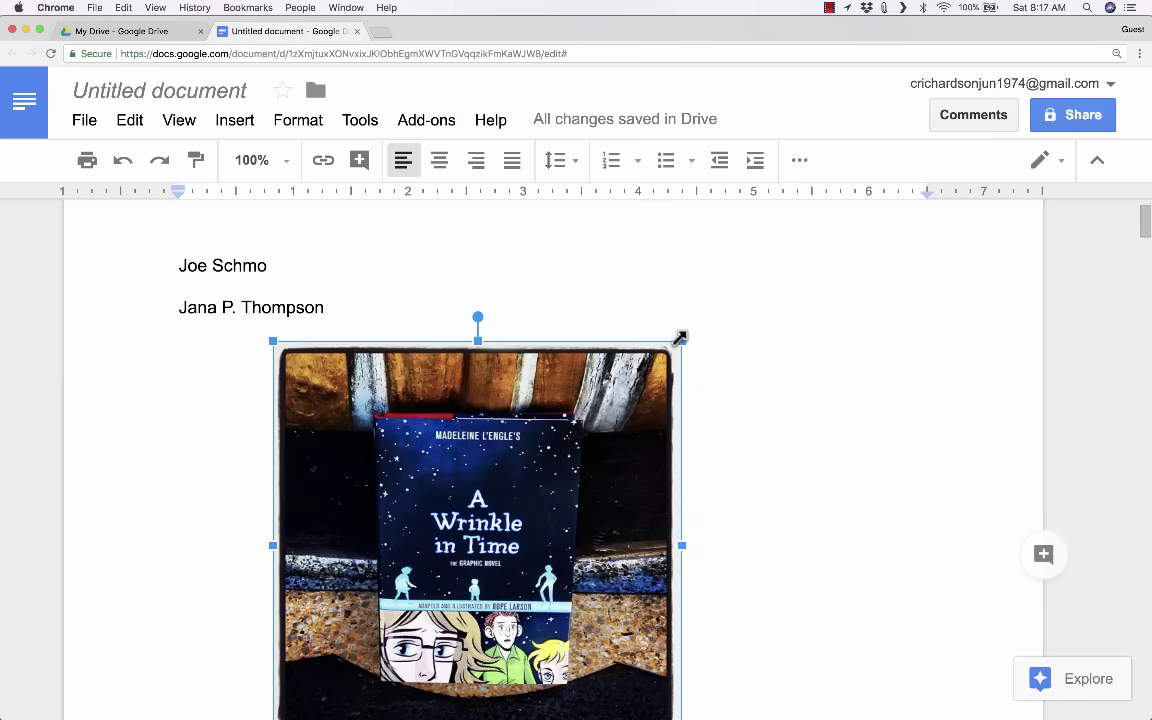
{"action": "left_click_drag", "start_coordinate": [689, 341], "coordinate": [773, 293]}
{"action": "left_click_drag", "start_coordinate": [755, 340], "coordinate": [779, 316]}
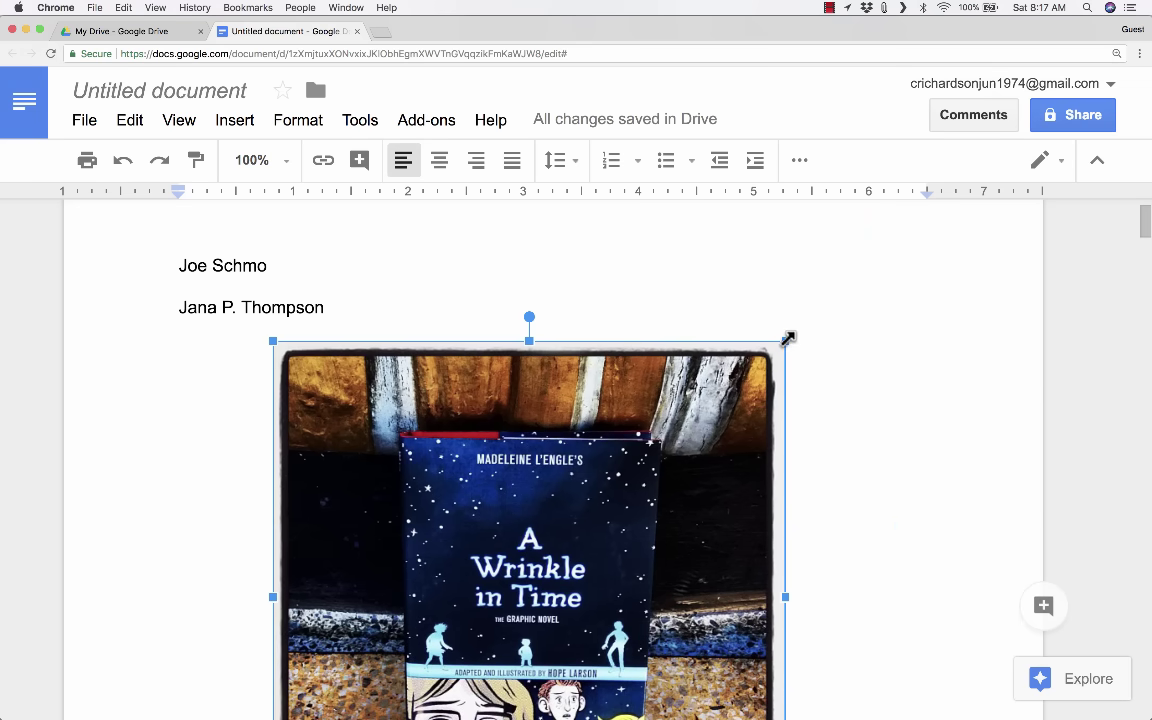
{"action": "left_click_drag", "start_coordinate": [788, 339], "coordinate": [850, 300]}
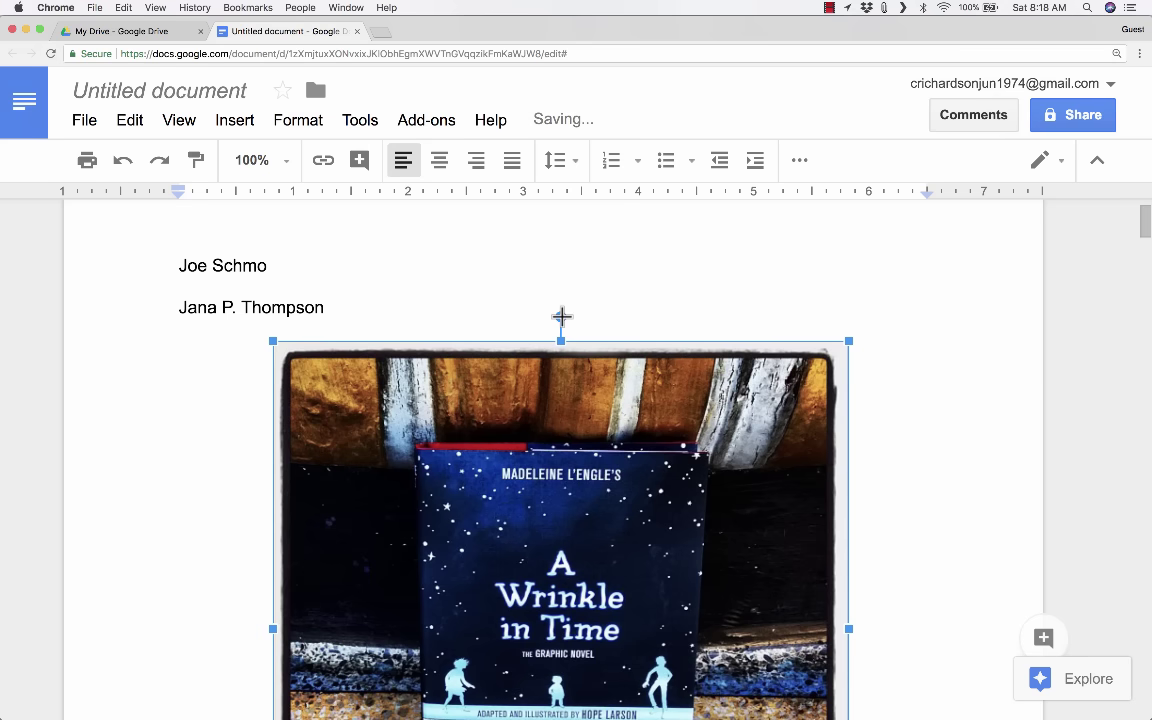
- Rotate the photo, undo the rotation, then shrink it to a smaller upright size
{"action": "left_click_drag", "start_coordinate": [561, 317], "coordinate": [670, 345]}
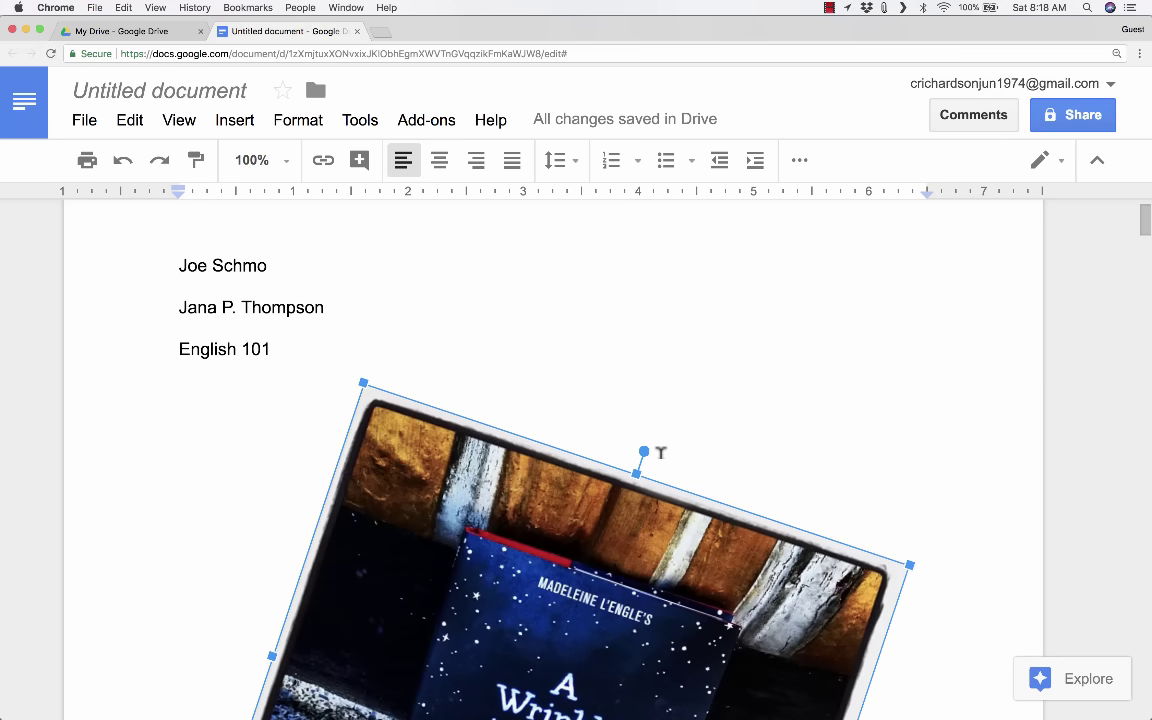
{"action": "key", "text": "super+z"}
{"action": "left_click_drag", "start_coordinate": [851, 339], "coordinate": [566, 617]}
- Drag the cover photo up into the title heading area
{"action": "scroll", "coordinate": [703, 465], "scroll_direction": "down", "scroll_amount": 2}
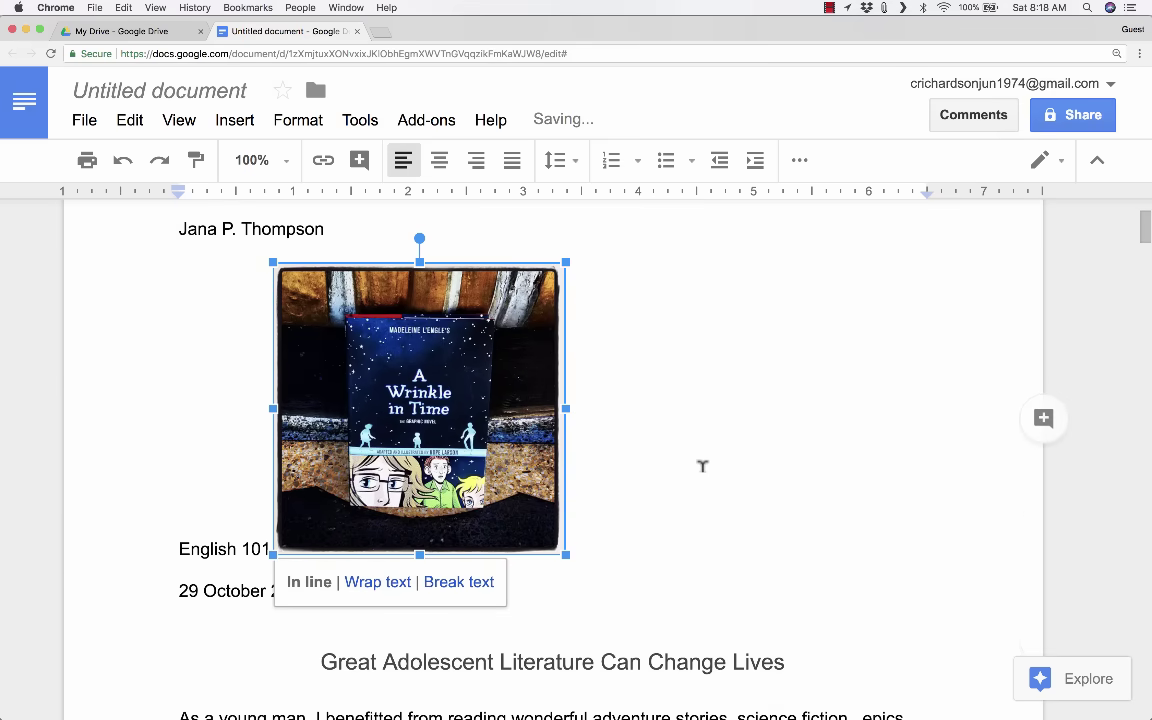
{"action": "scroll", "coordinate": [690, 463], "scroll_direction": "down", "scroll_amount": 1}
{"action": "left_click_drag", "start_coordinate": [453, 362], "coordinate": [700, 632]}
{"action": "left_click_drag", "start_coordinate": [532, 614], "coordinate": [455, 600]}
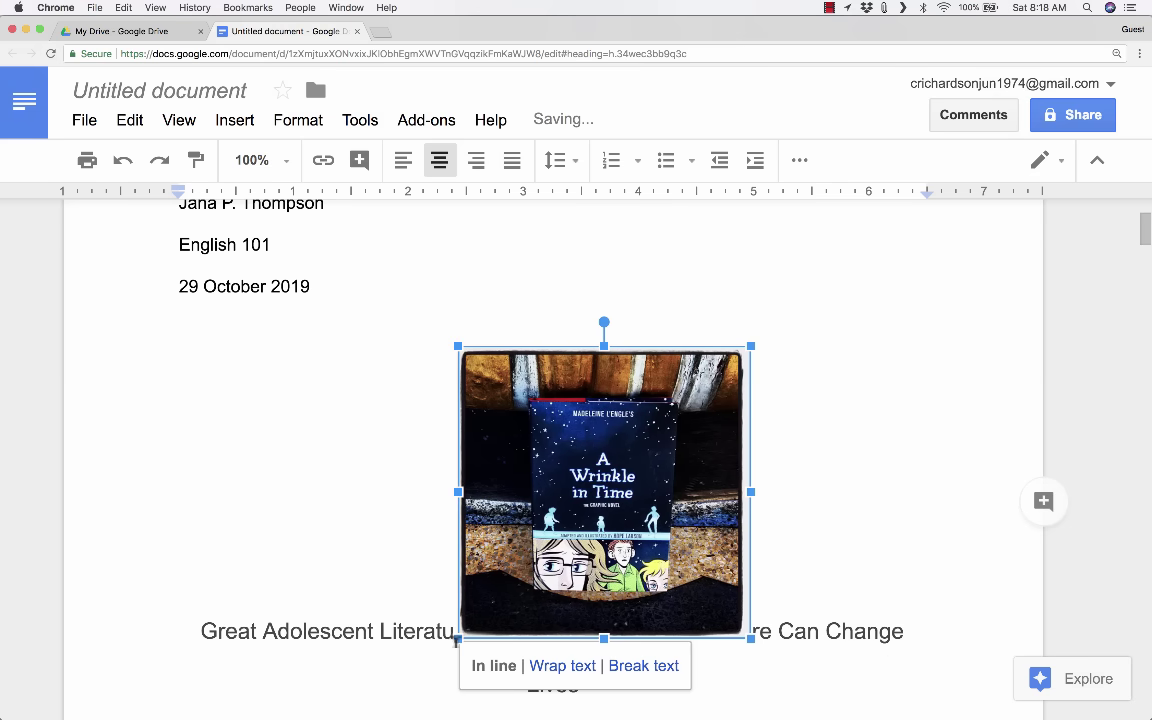
{"action": "scroll", "coordinate": [560, 430], "scroll_direction": "down", "scroll_amount": 5}
{"action": "scroll", "coordinate": [560, 430], "scroll_direction": "up", "scroll_amount": 3}
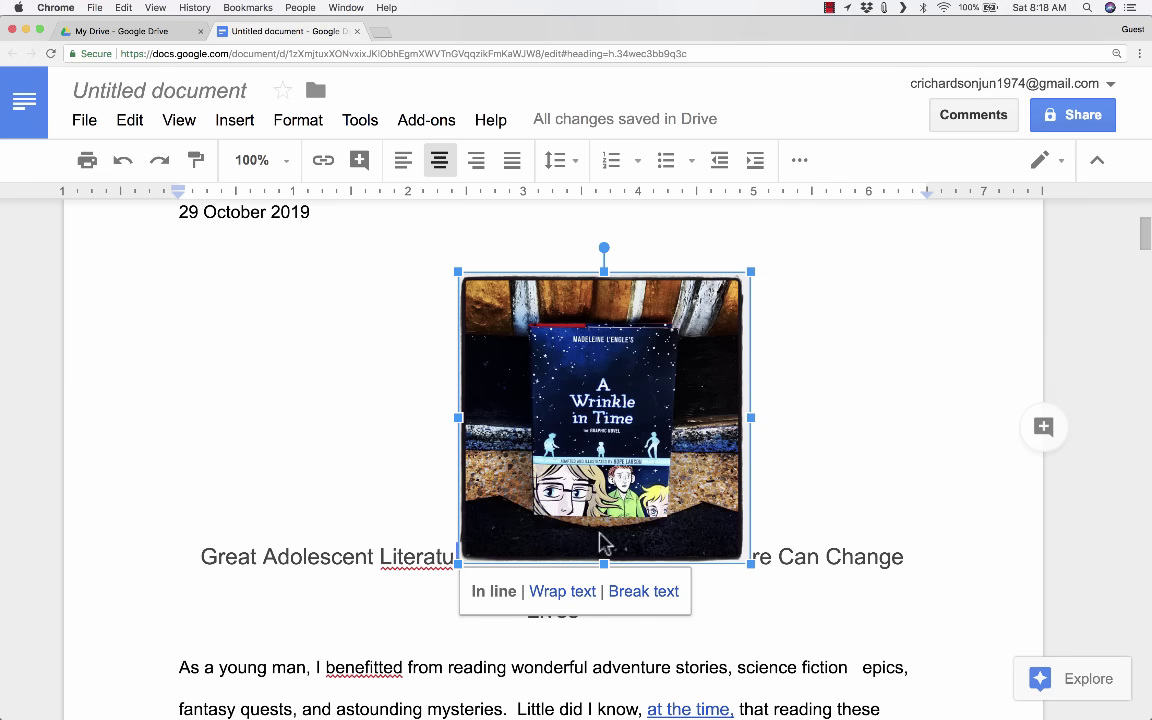
{"action": "left_click_drag", "start_coordinate": [575, 470], "coordinate": [725, 679]}
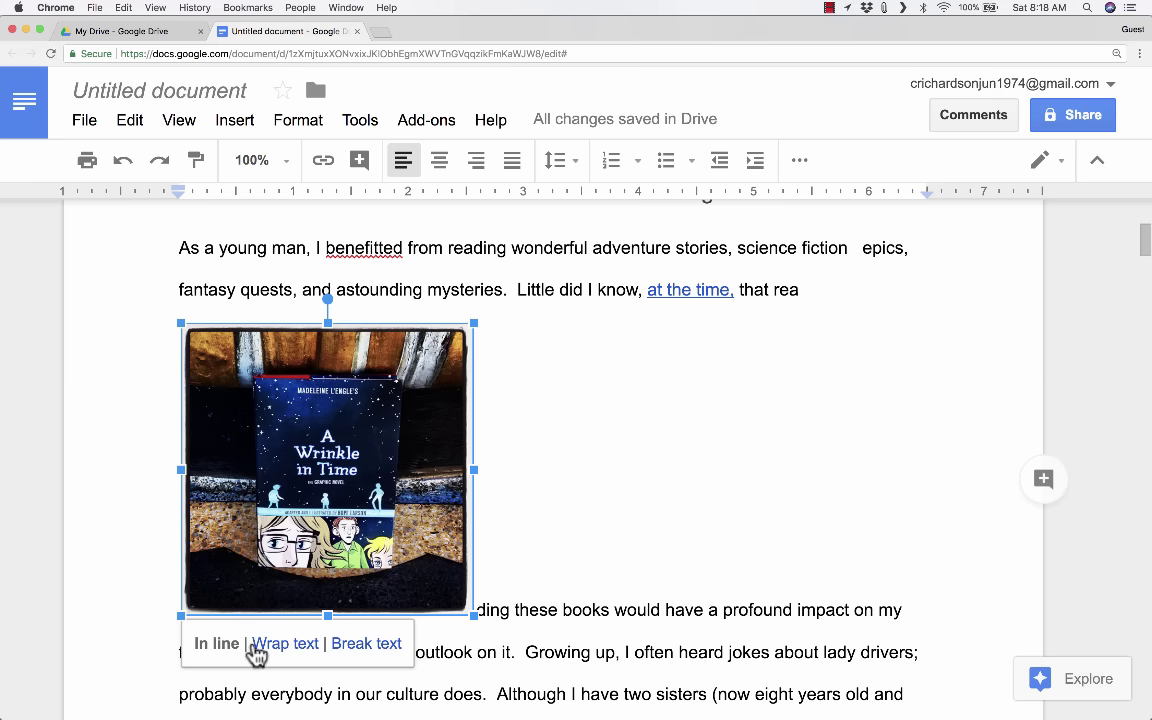
- Set the photo to wrap text and reposition it beside the paragraph, then switch to break text
{"action": "left_click", "coordinate": [285, 657]}
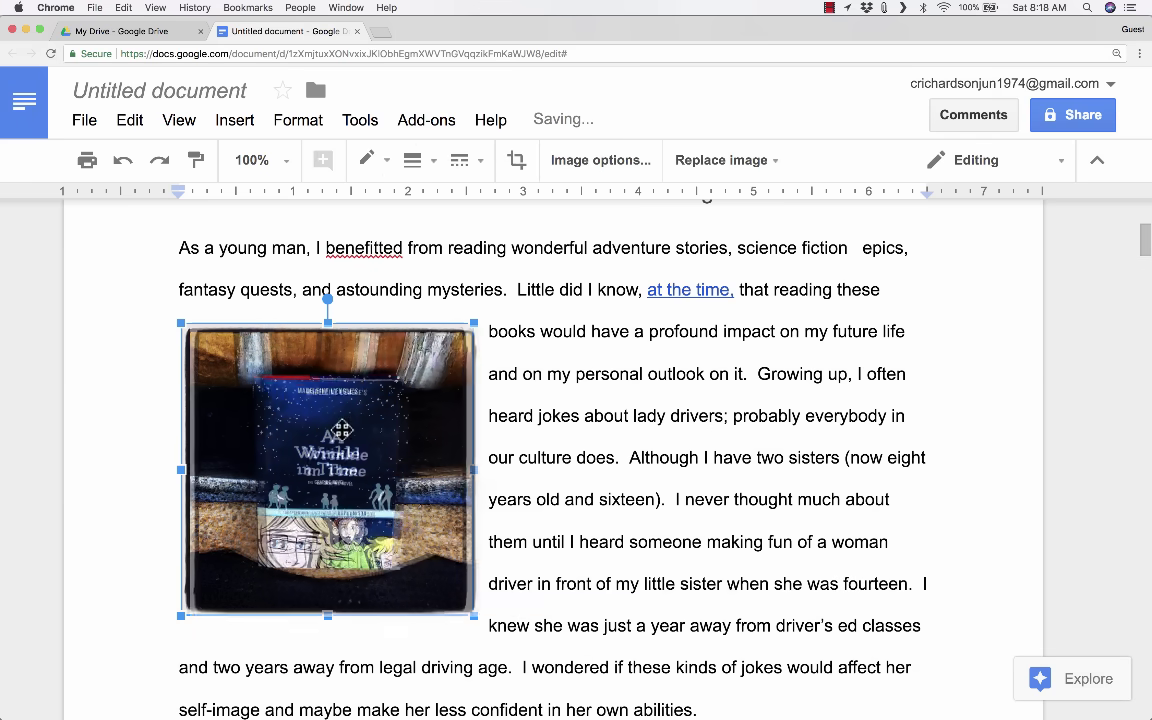
{"action": "left_click_drag", "start_coordinate": [341, 430], "coordinate": [700, 455]}
{"action": "left_click_drag", "start_coordinate": [664, 403], "coordinate": [412, 625]}
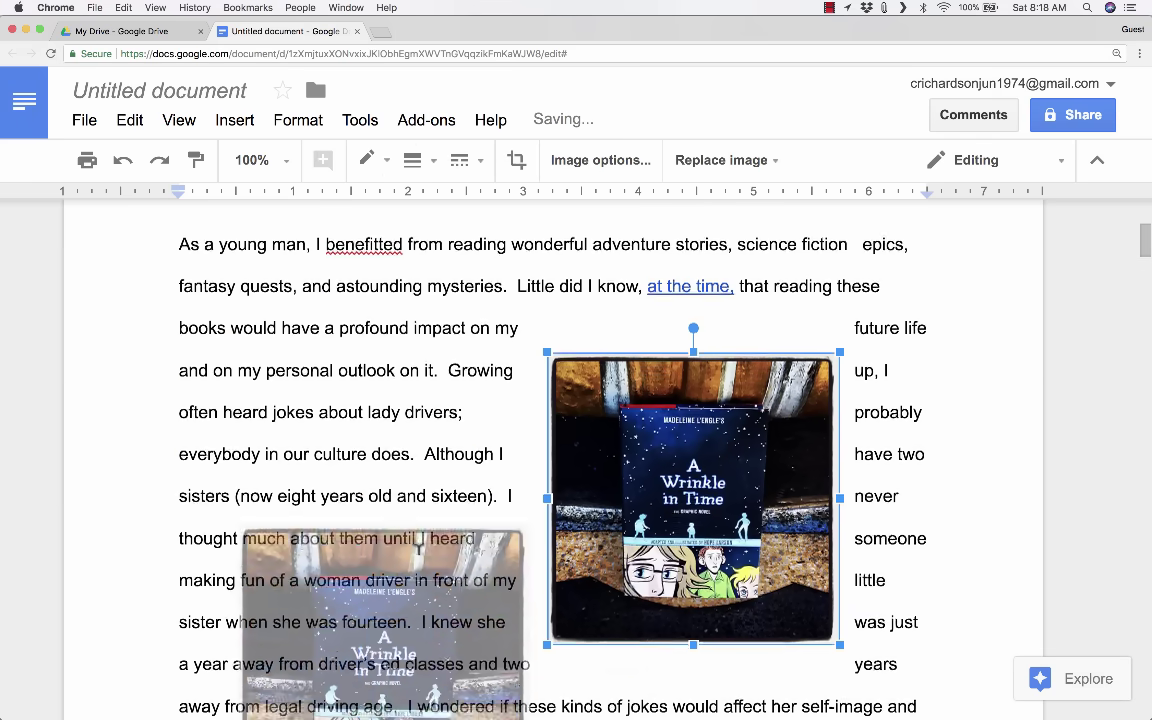
{"action": "left_click_drag", "start_coordinate": [418, 545], "coordinate": [420, 548]}
{"action": "scroll", "coordinate": [430, 440], "scroll_direction": "down", "scroll_amount": 3}
{"action": "left_click_drag", "start_coordinate": [463, 412], "coordinate": [742, 440]}
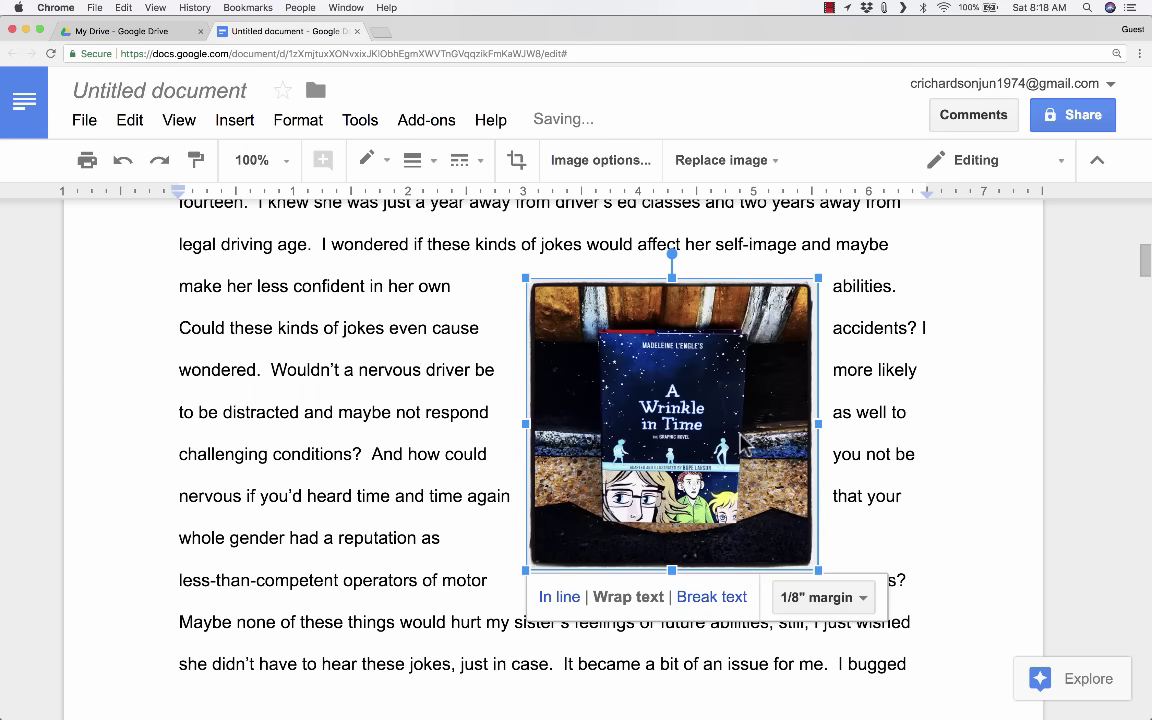
{"action": "left_click", "coordinate": [706, 605]}
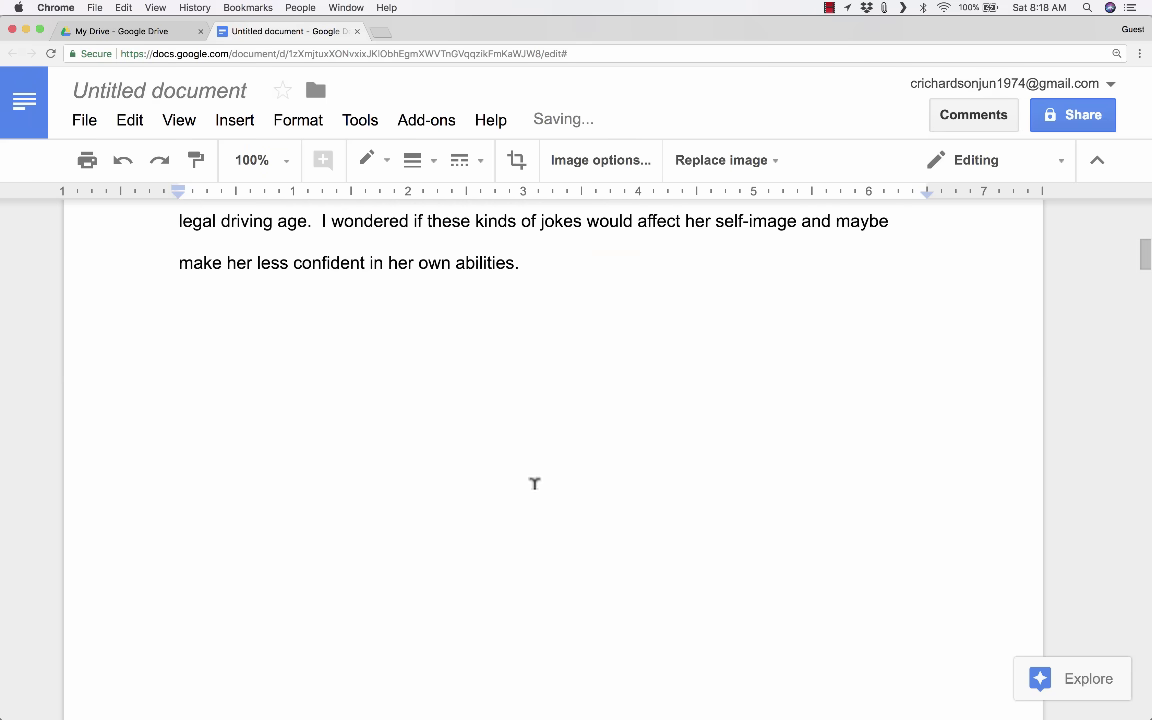
- Re-enable wrap text and drag the book image down beside the driver's ed lines
{"action": "scroll", "coordinate": [533, 486], "scroll_direction": "down", "scroll_amount": 4}
{"action": "left_click_drag", "start_coordinate": [489, 674], "coordinate": [578, 575]}
{"action": "scroll", "coordinate": [522, 283], "scroll_direction": "down", "scroll_amount": 5}
{"action": "scroll", "coordinate": [497, 403], "scroll_direction": "up", "scroll_amount": 15}
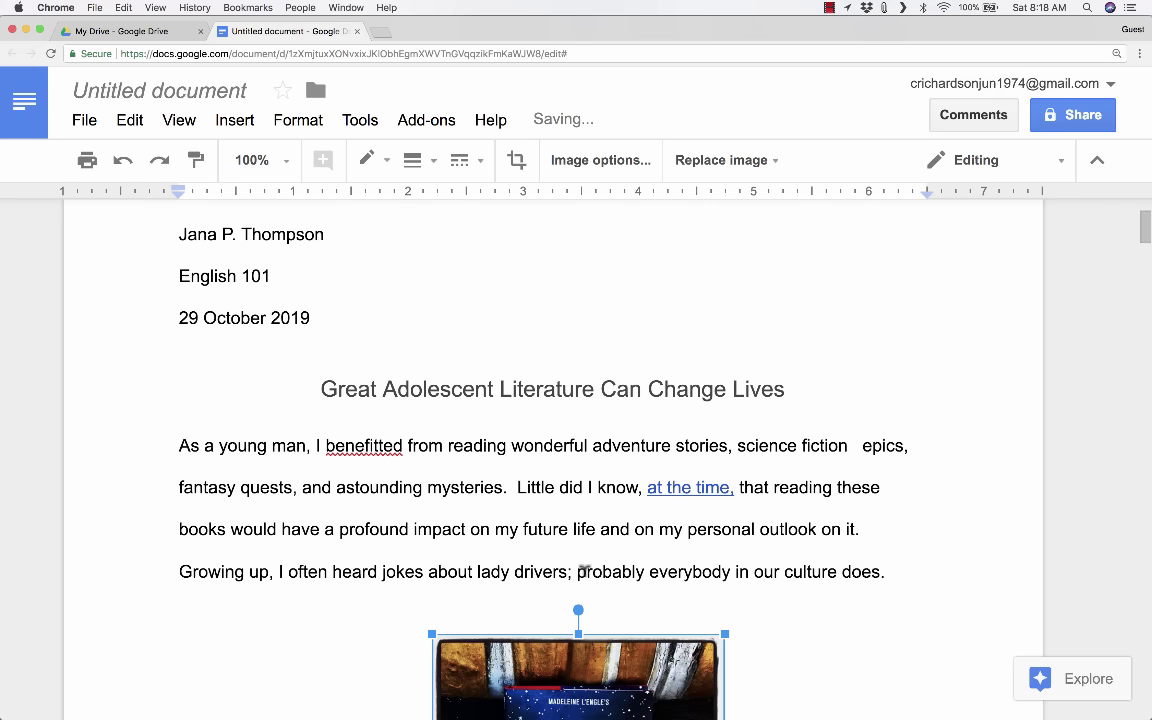
{"action": "left_click", "coordinate": [497, 545]}
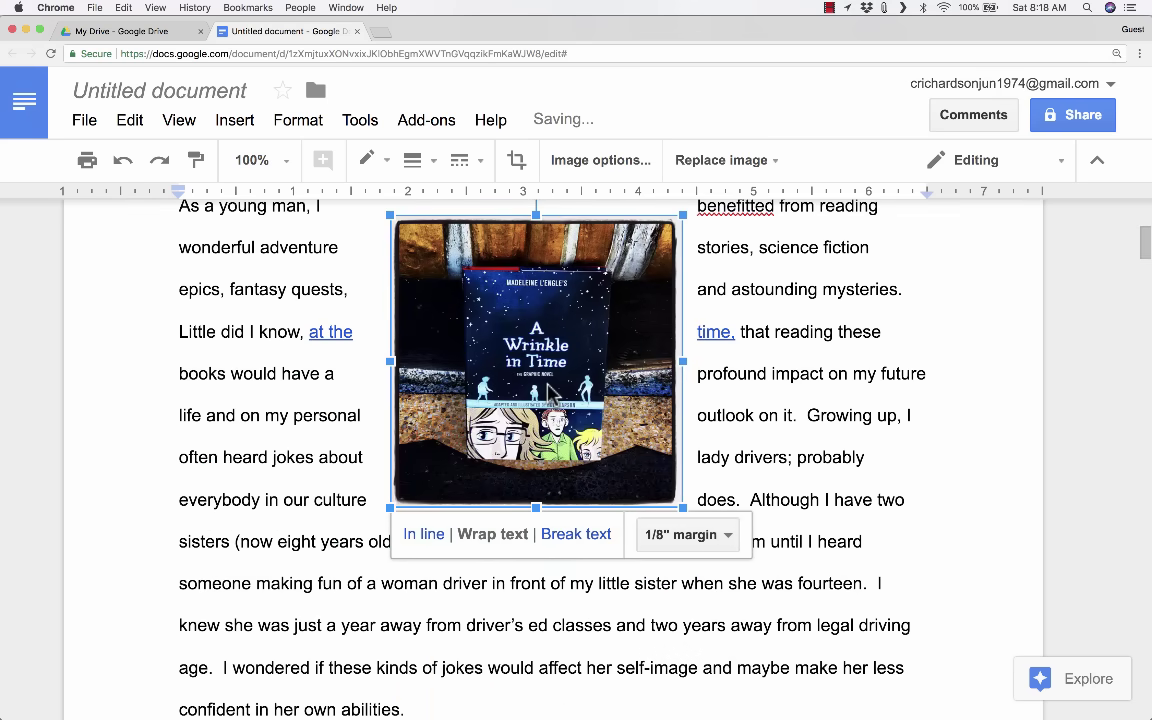
{"action": "left_click_drag", "start_coordinate": [573, 375], "coordinate": [700, 380]}
{"action": "scroll", "coordinate": [609, 388], "scroll_direction": "up", "scroll_amount": 3}
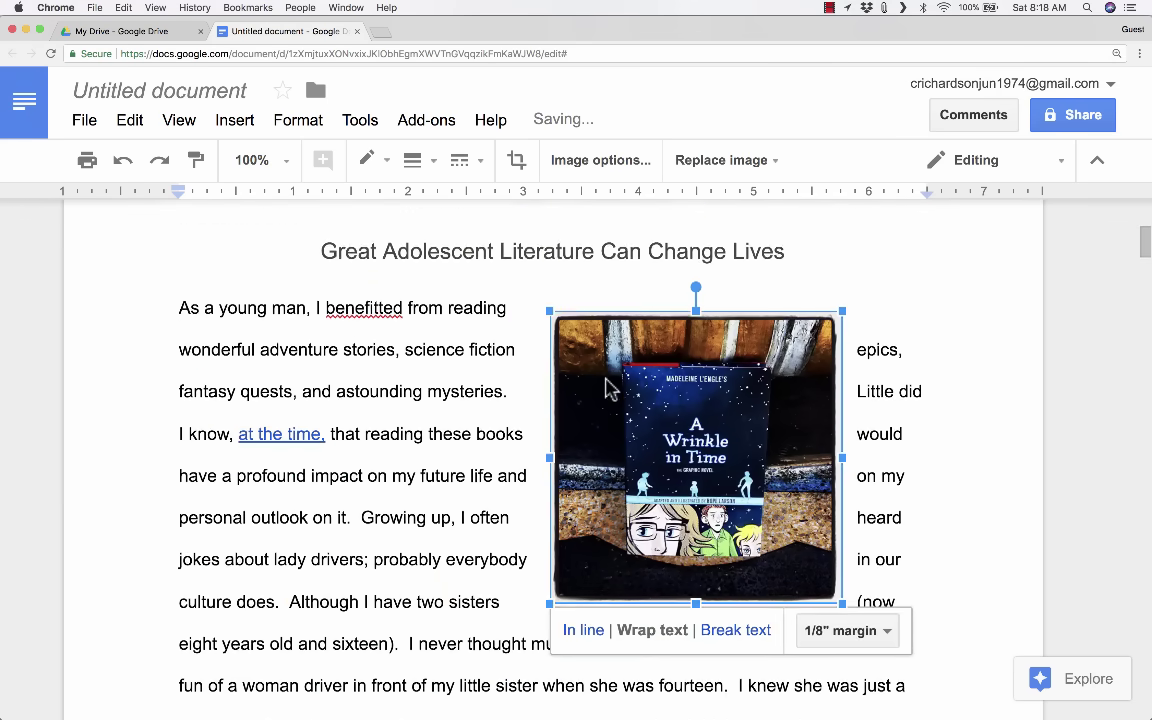
{"action": "left_click_drag", "start_coordinate": [608, 385], "coordinate": [705, 547]}
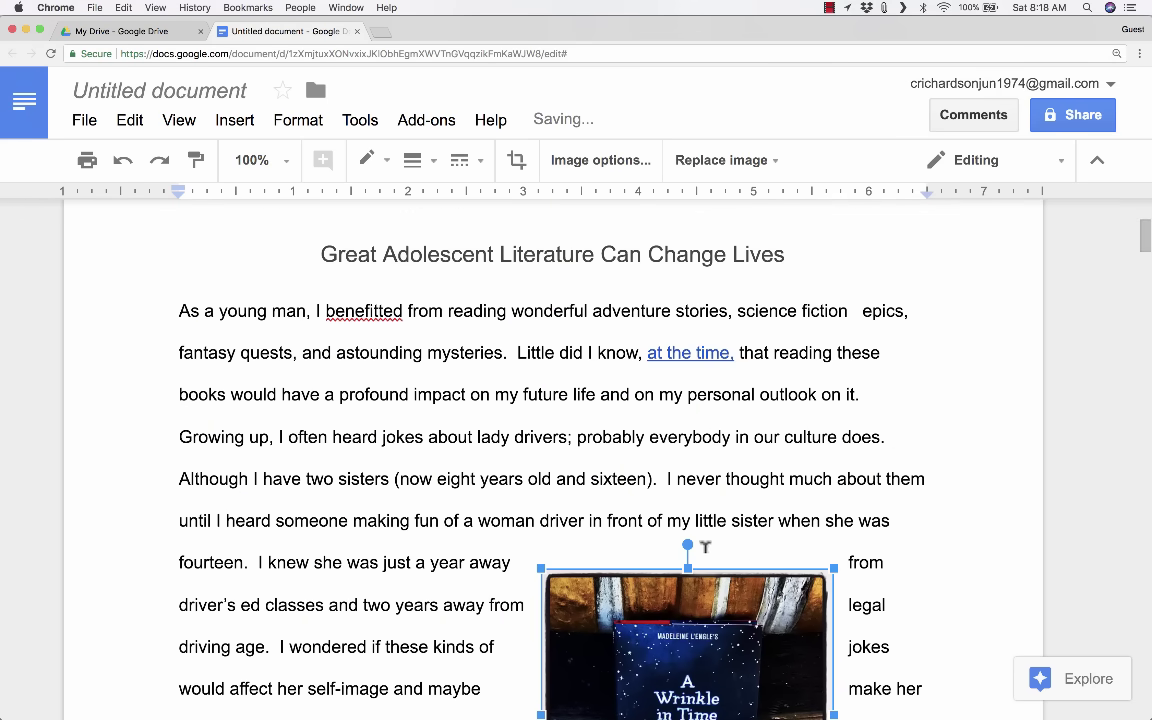
- Deselect the image and show the Insert menu's Image submenu choices
{"action": "left_click", "coordinate": [690, 487]}
{"action": "scroll", "coordinate": [600, 400], "scroll_direction": "up", "scroll_amount": 5}
{"action": "left_click", "coordinate": [234, 120]}
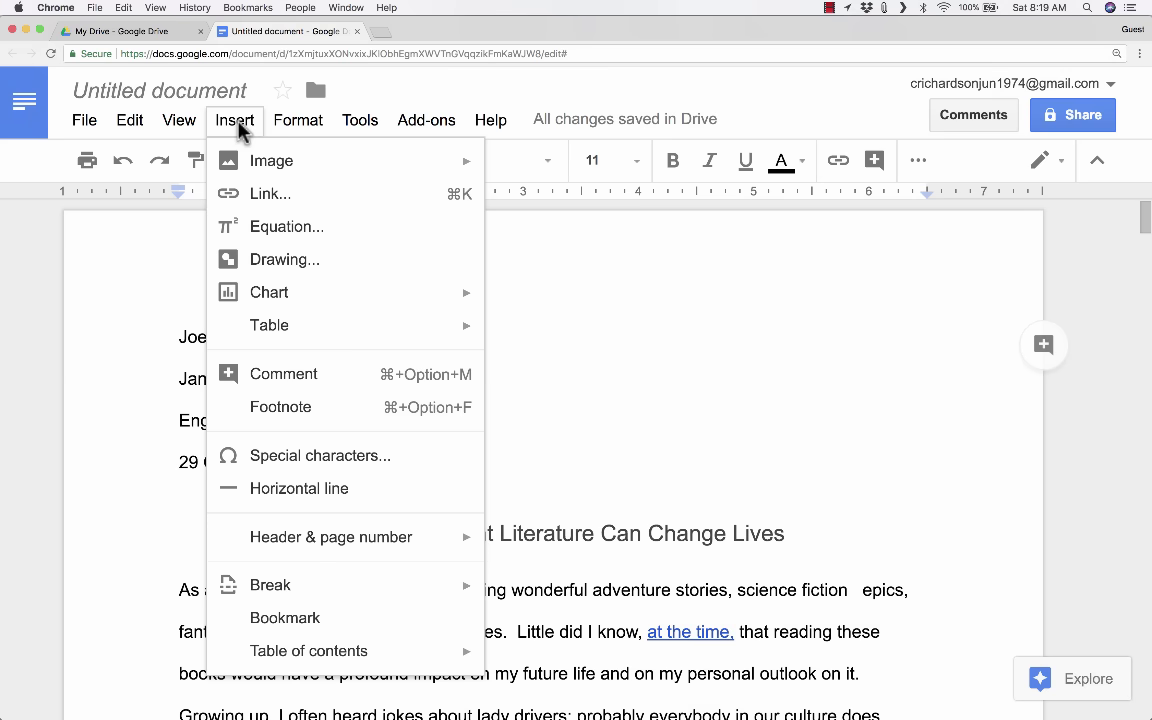
{"action": "mouse_move", "coordinate": [260, 168]}
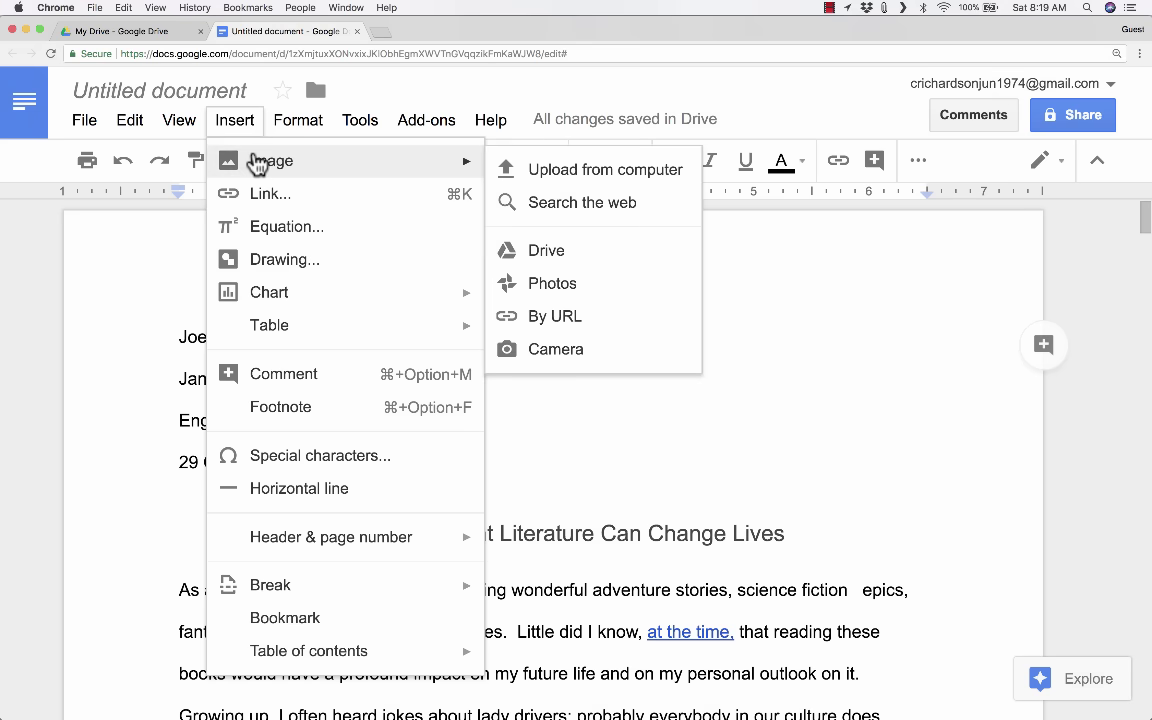
{"action": "left_click", "coordinate": [356, 216]}
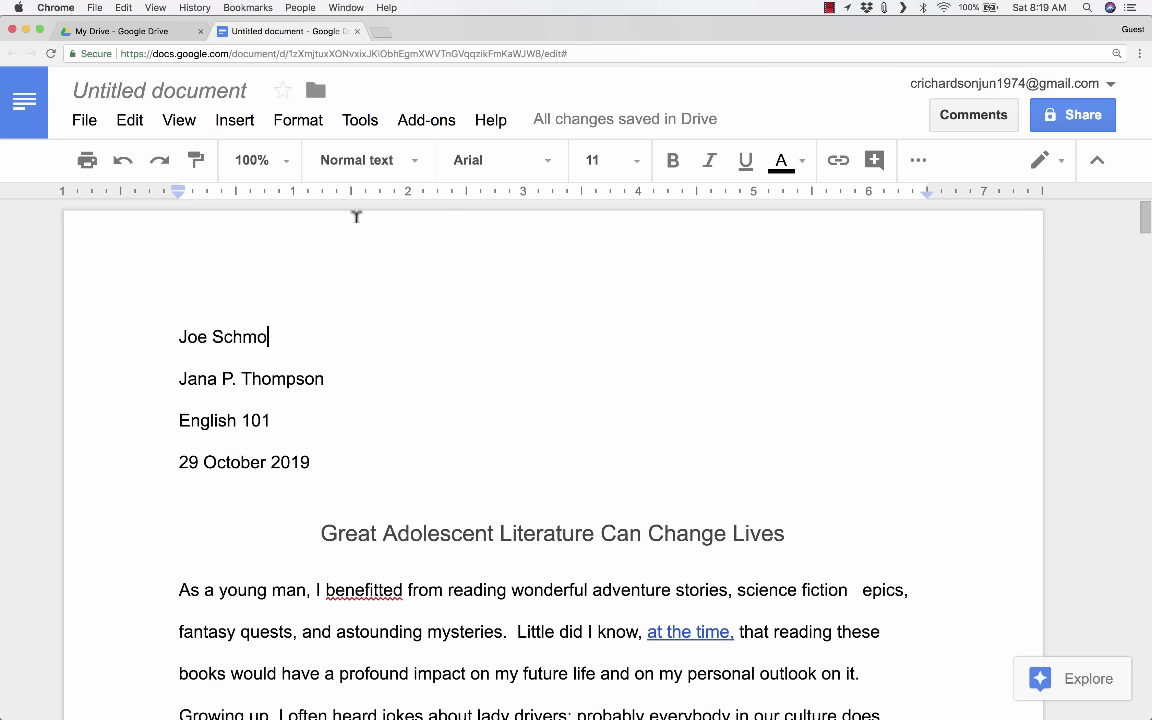
{"action": "scroll", "coordinate": [398, 256], "scroll_direction": "down", "scroll_amount": 5}
{"action": "scroll", "coordinate": [398, 256], "scroll_direction": "up", "scroll_amount": 5}
{"action": "left_click", "coordinate": [234, 120]}
{"action": "mouse_move", "coordinate": [352, 329]}
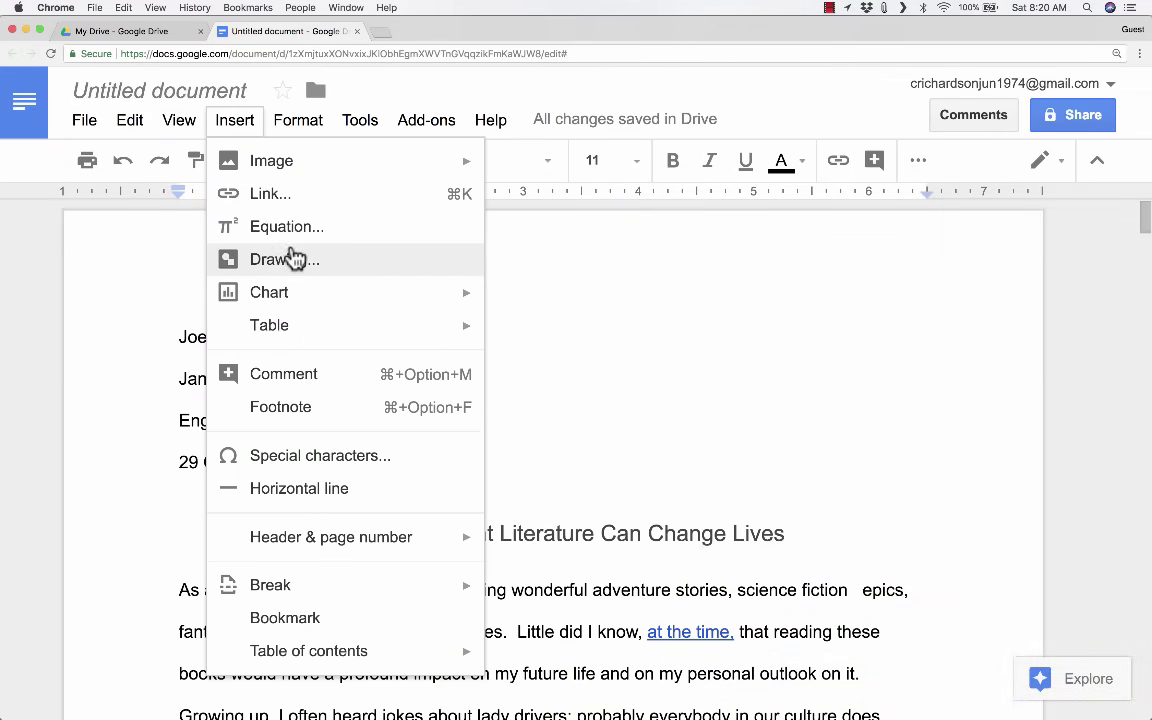
{"action": "left_click", "coordinate": [290, 260]}
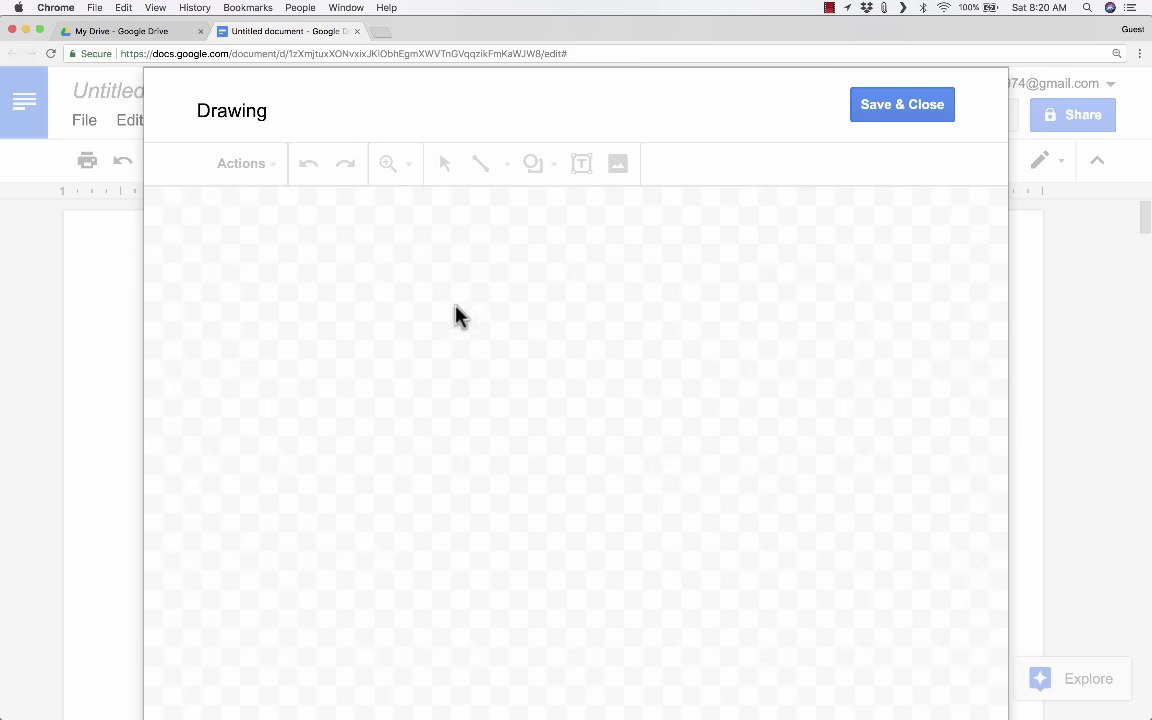
{"action": "left_click", "coordinate": [537, 170]}
{"action": "mouse_move", "coordinate": [575, 222]}
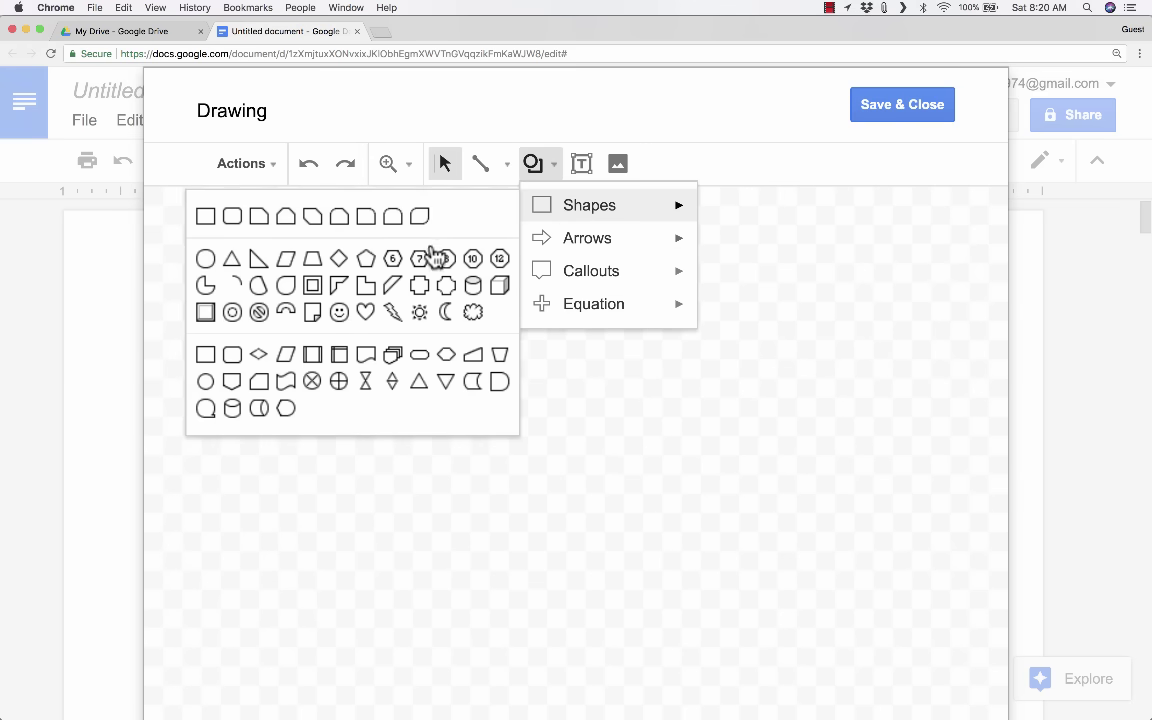
{"action": "left_click", "coordinate": [366, 258]}
{"action": "left_click_drag", "start_coordinate": [436, 464], "coordinate": [261, 254]}
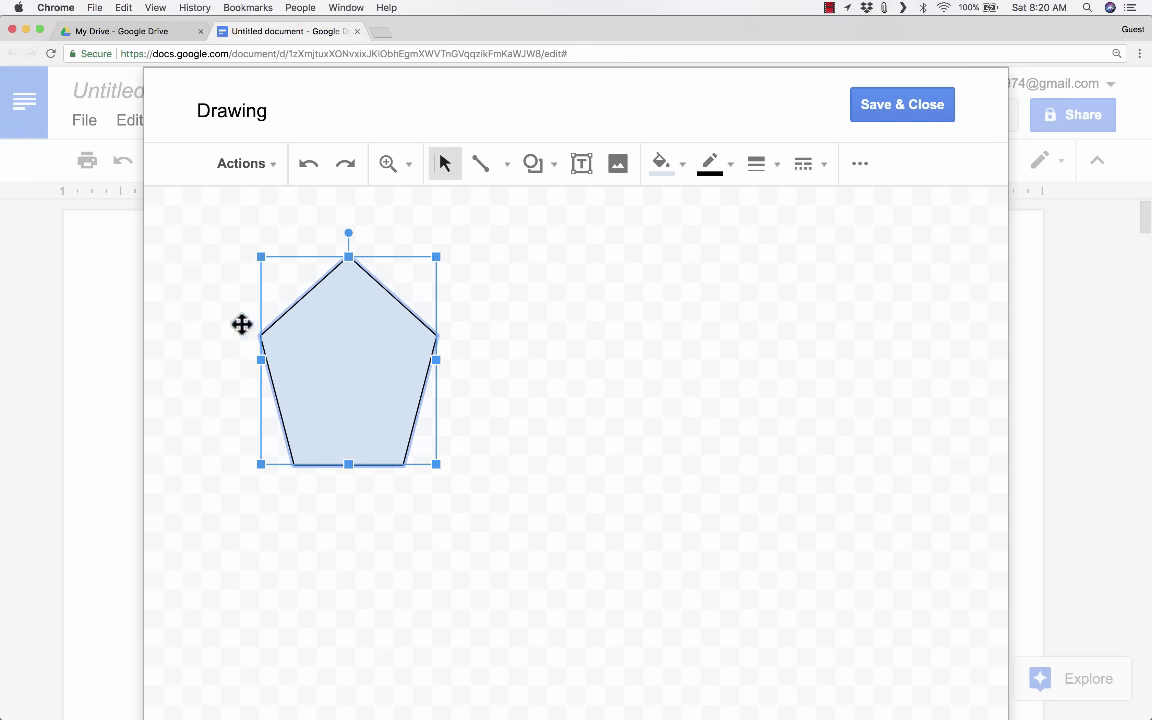
{"action": "left_click", "coordinate": [930, 110]}
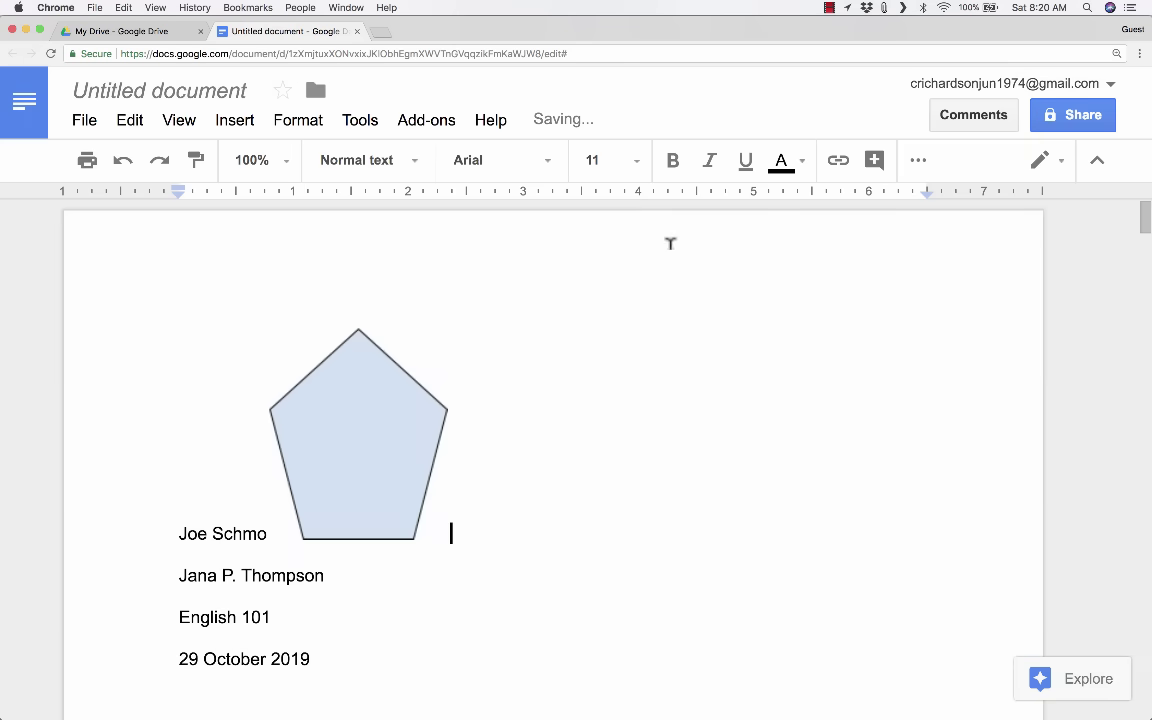
{"action": "left_click", "coordinate": [390, 460]}
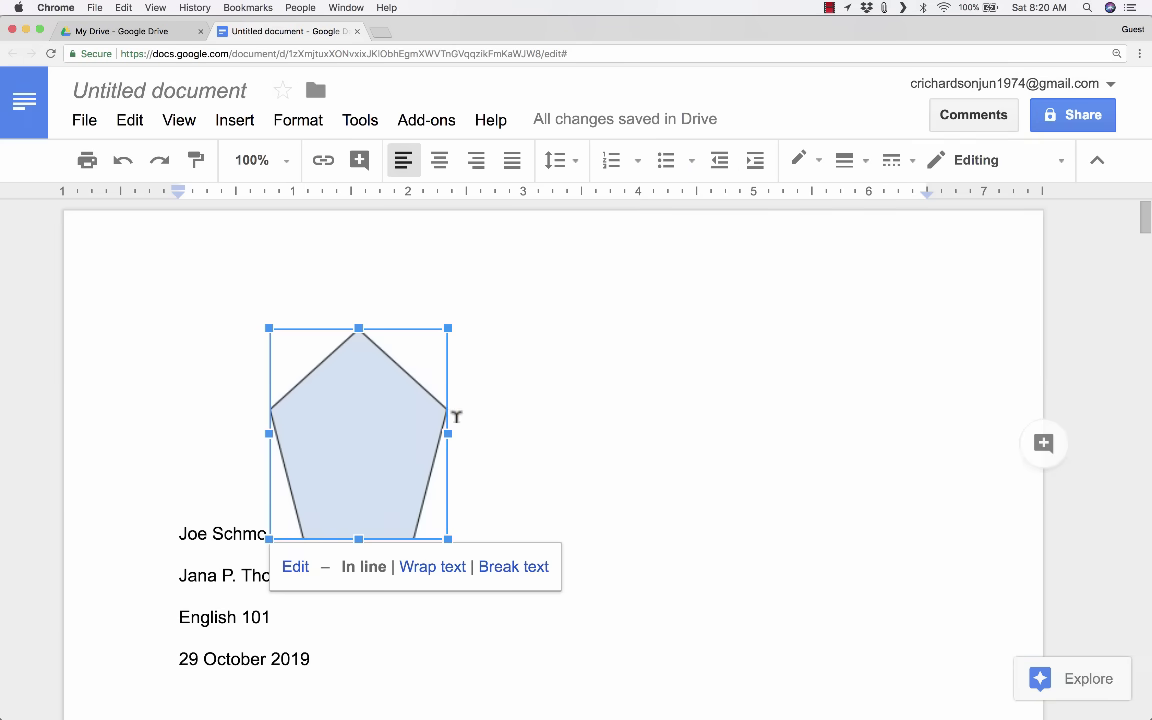
{"action": "left_click_drag", "start_coordinate": [390, 440], "coordinate": [602, 540]}
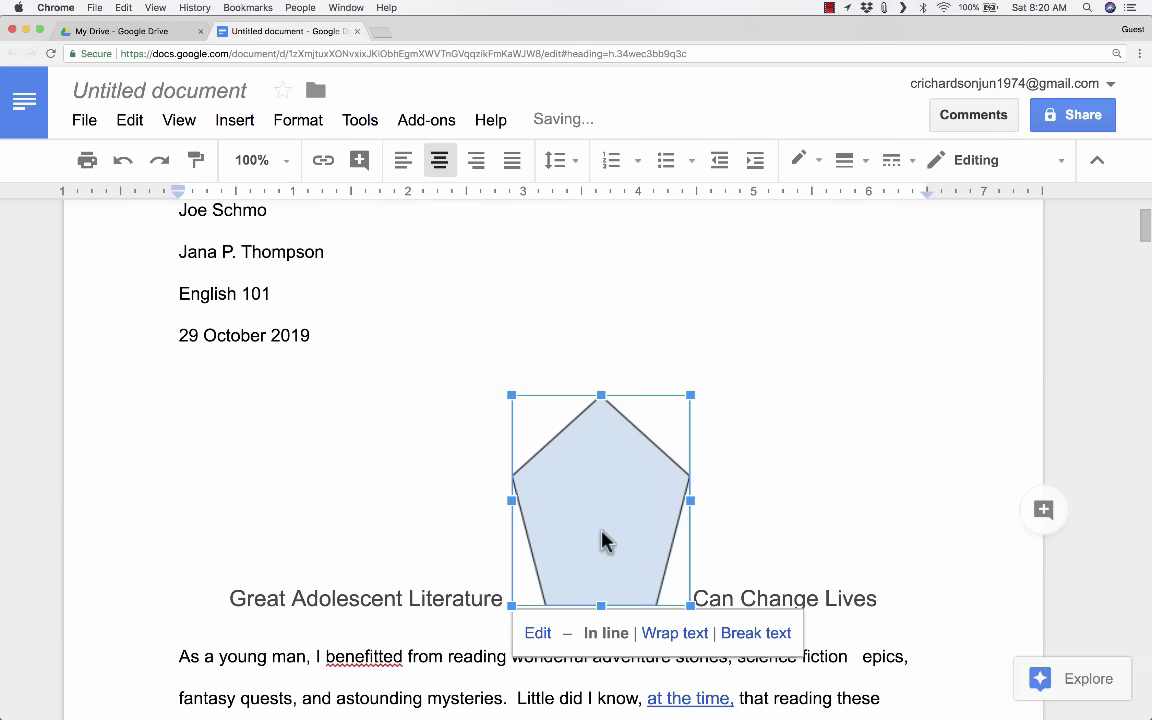
{"action": "left_click", "coordinate": [122, 162]}
{"action": "left_click", "coordinate": [122, 162]}
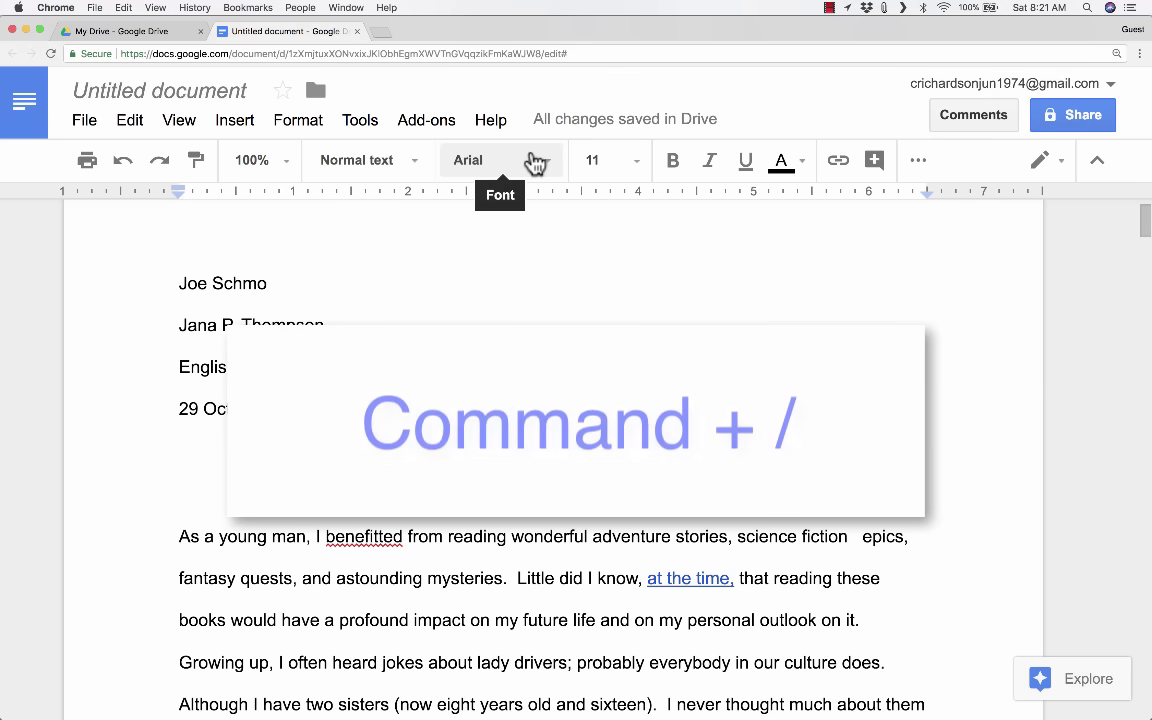
{"action": "key", "text": "super+slash"}
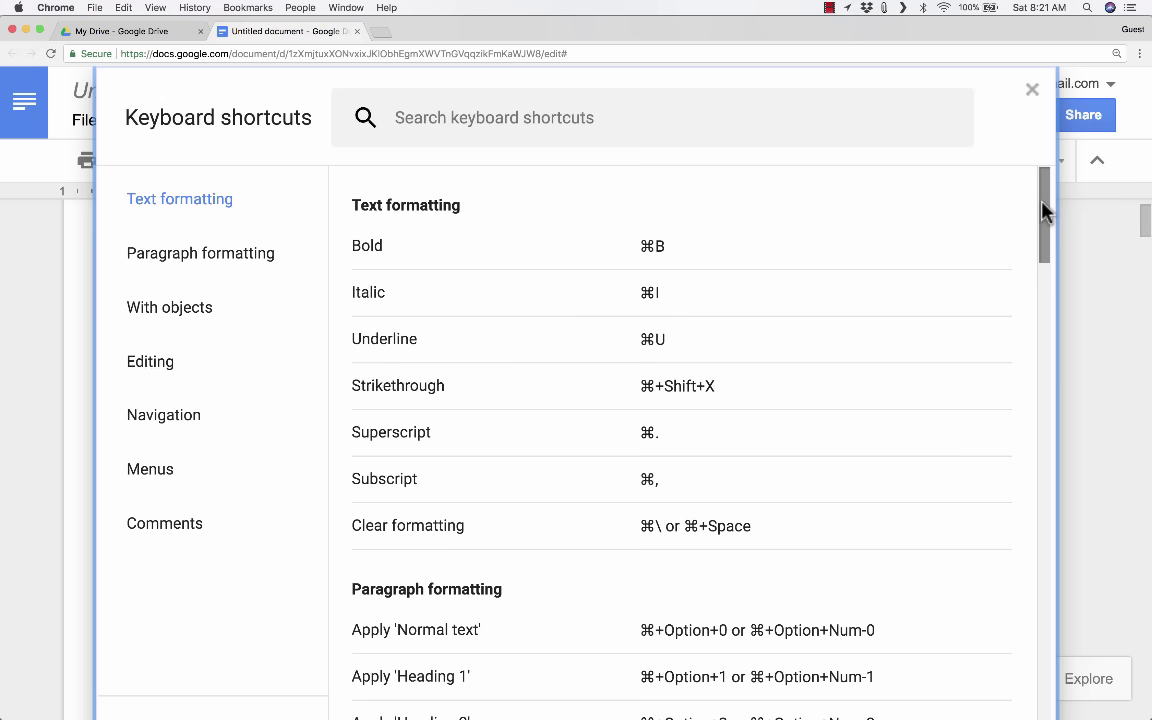
{"action": "left_click_drag", "start_coordinate": [1043, 210], "coordinate": [1088, 571]}
{"action": "left_click", "coordinate": [262, 214]}
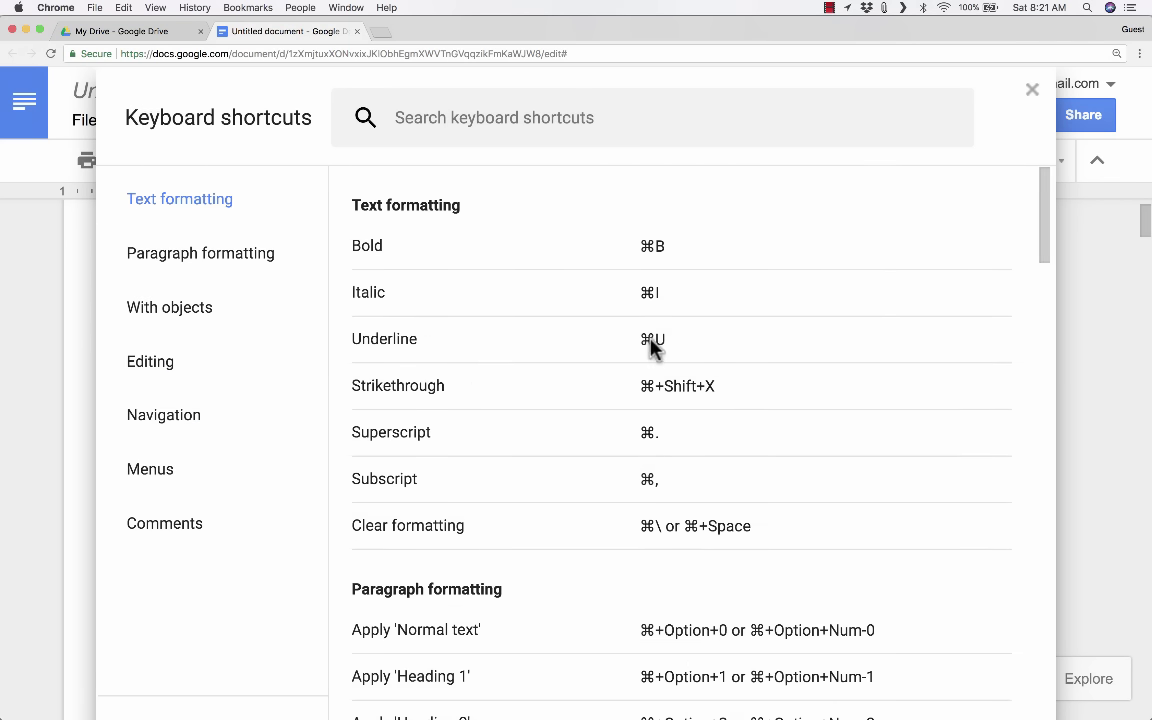
{"action": "left_click", "coordinate": [177, 264]}
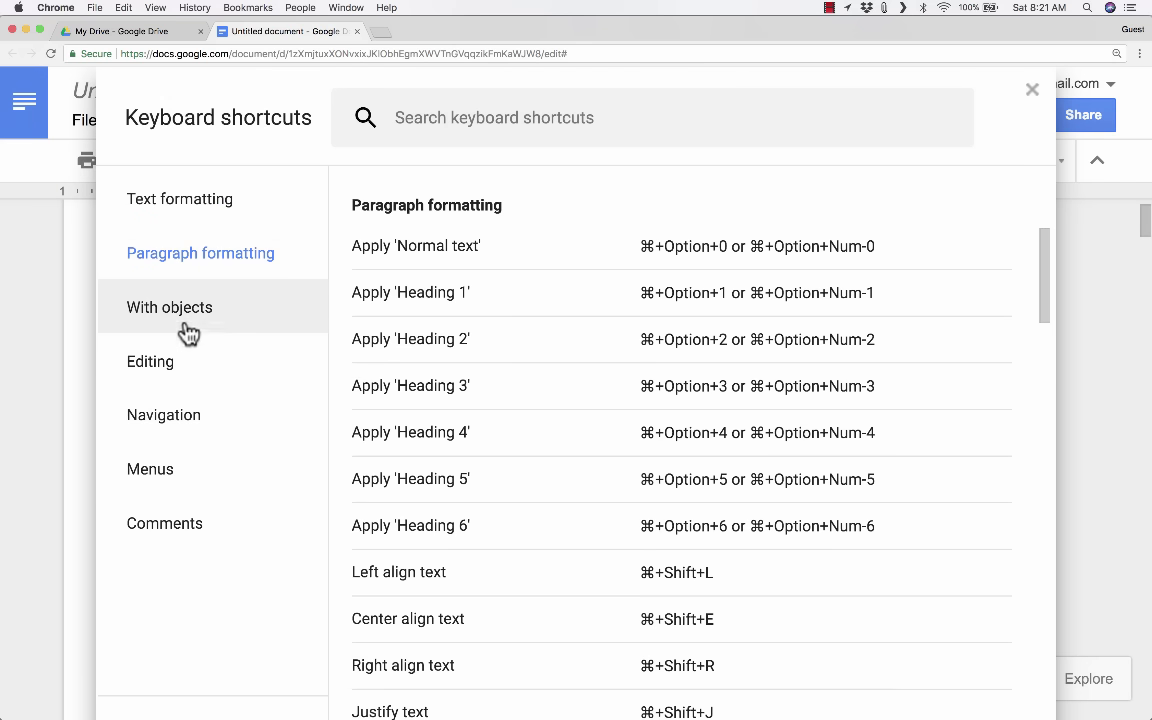
{"action": "left_click", "coordinate": [222, 330]}
{"action": "left_click", "coordinate": [170, 478]}
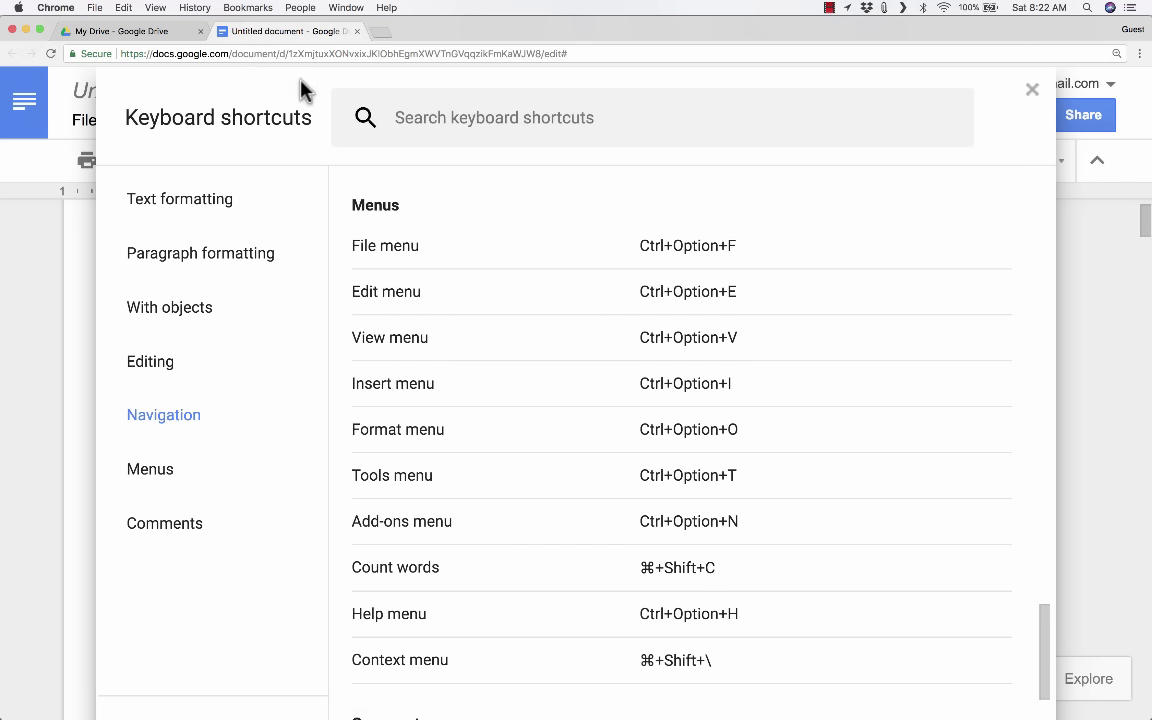
{"action": "left_click", "coordinate": [1033, 92]}
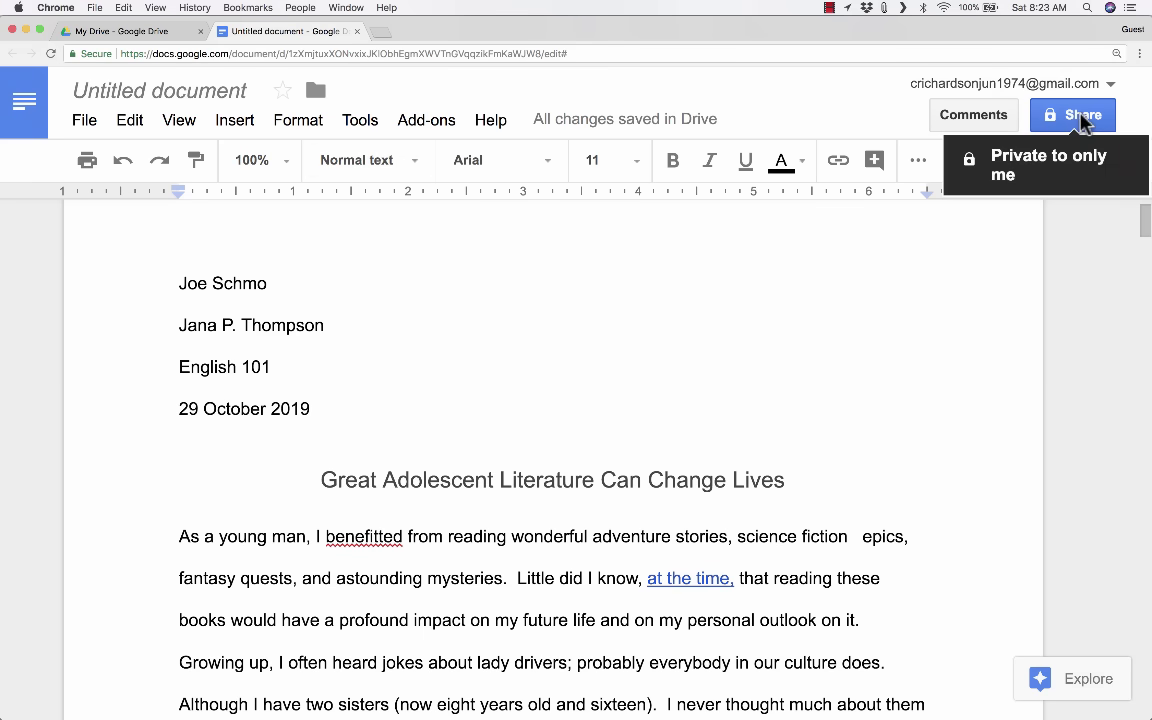
- Name the document 'Great Adolescent Literature Can Change Lives' from the Share prompt and save it
{"action": "left_click", "coordinate": [1080, 116]}
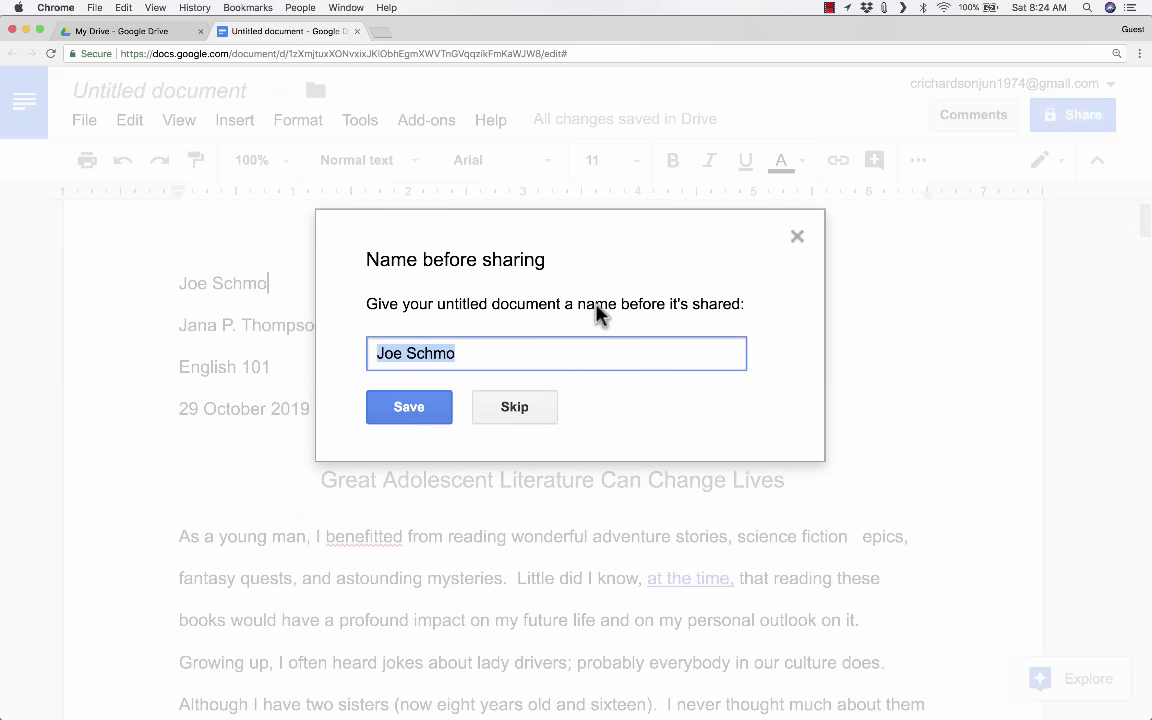
{"action": "type", "text": "Great Adolescent Literature Can Change Lives"}
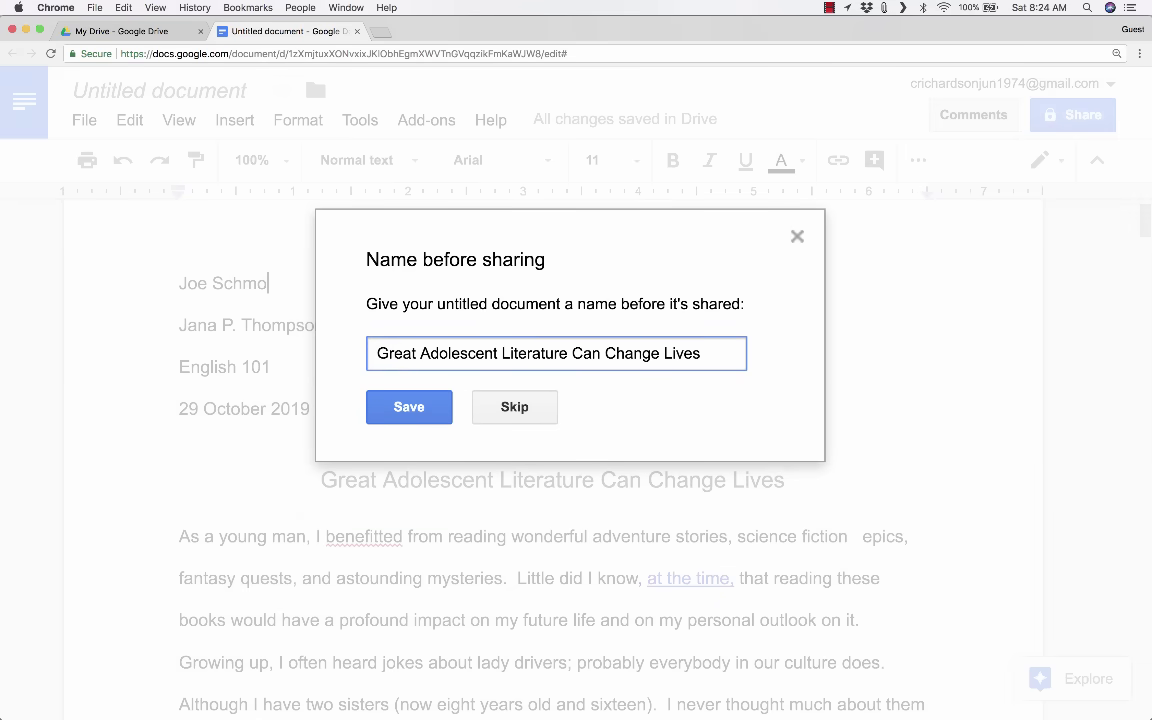
{"action": "left_click", "coordinate": [412, 410]}
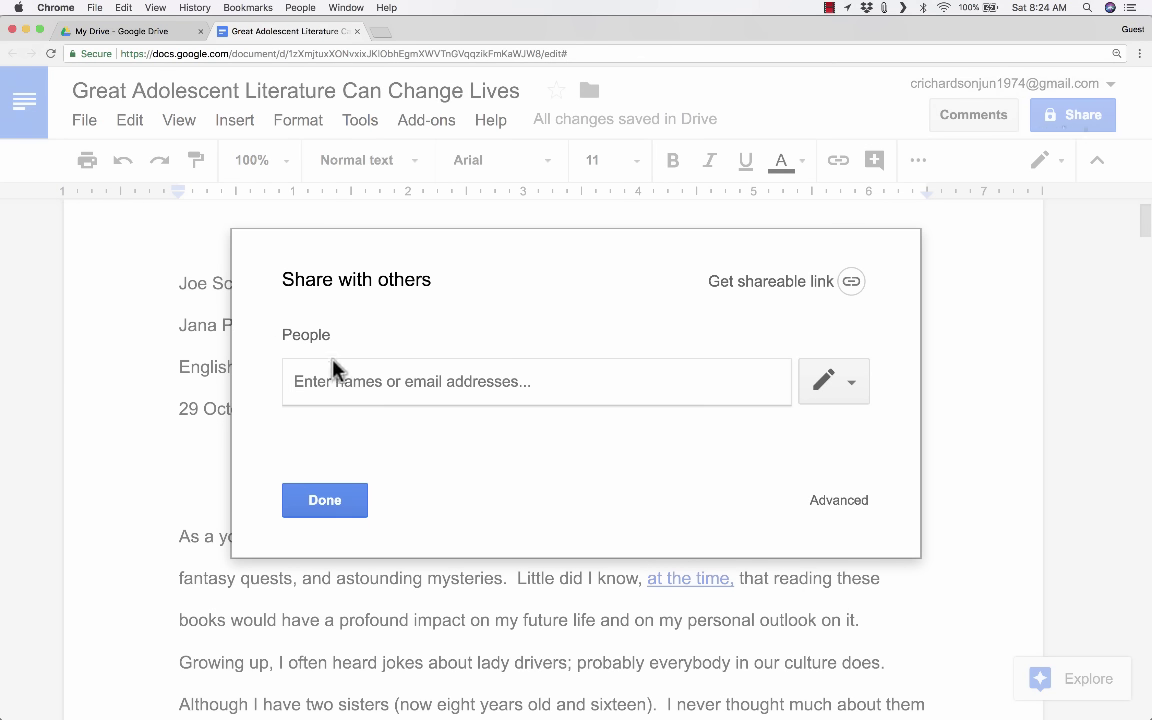
- Start an invitation and cycle the permission through comment and view, ending on edit access
{"action": "left_click", "coordinate": [361, 381]}
{"action": "type", "text": "c"}
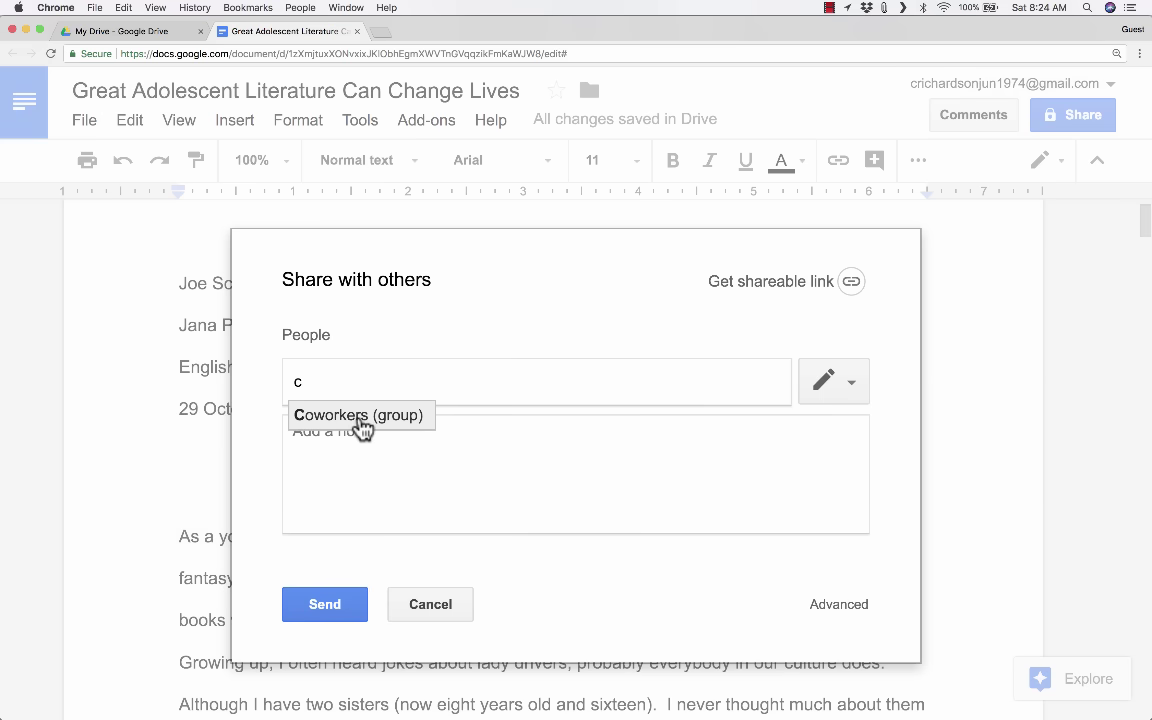
{"action": "key", "text": "BackSpace"}
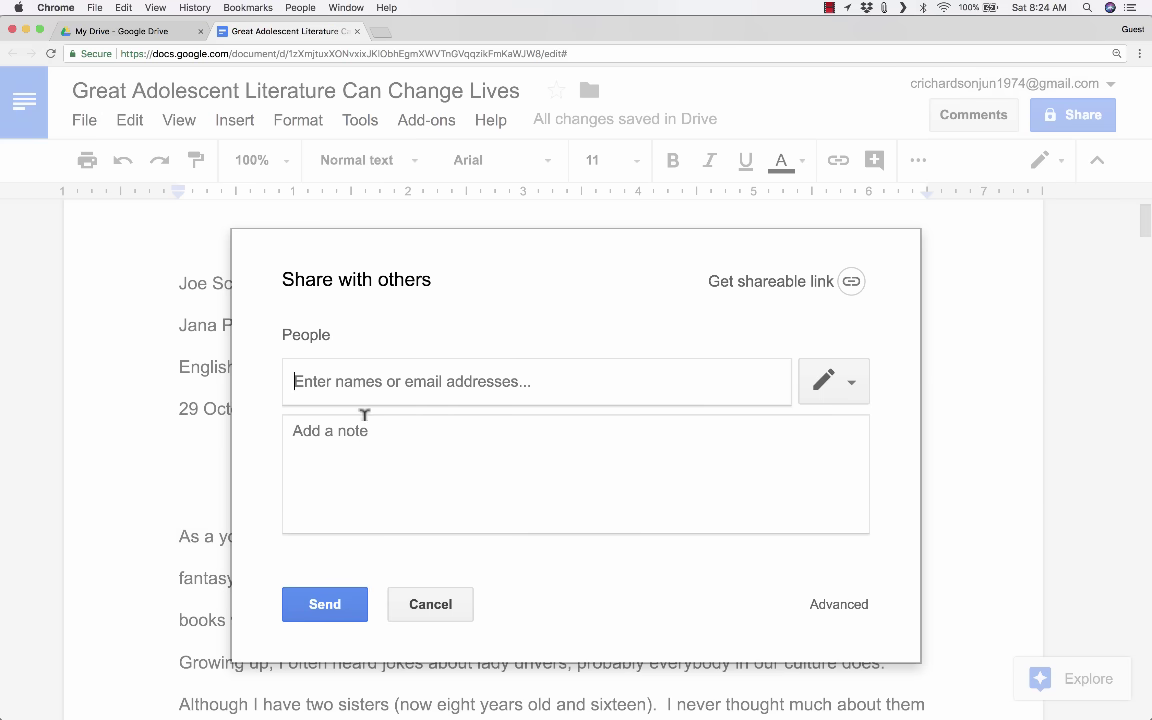
{"action": "left_click", "coordinate": [862, 389]}
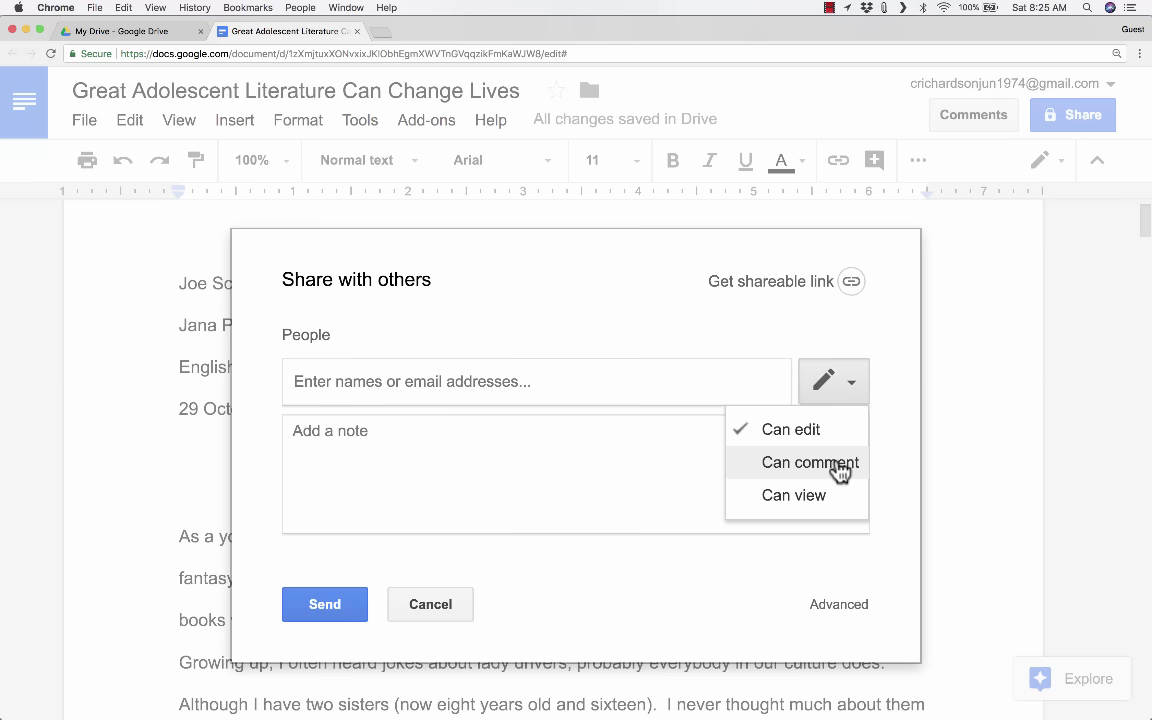
{"action": "left_click", "coordinate": [840, 467]}
{"action": "left_click", "coordinate": [856, 389]}
{"action": "left_click", "coordinate": [814, 500]}
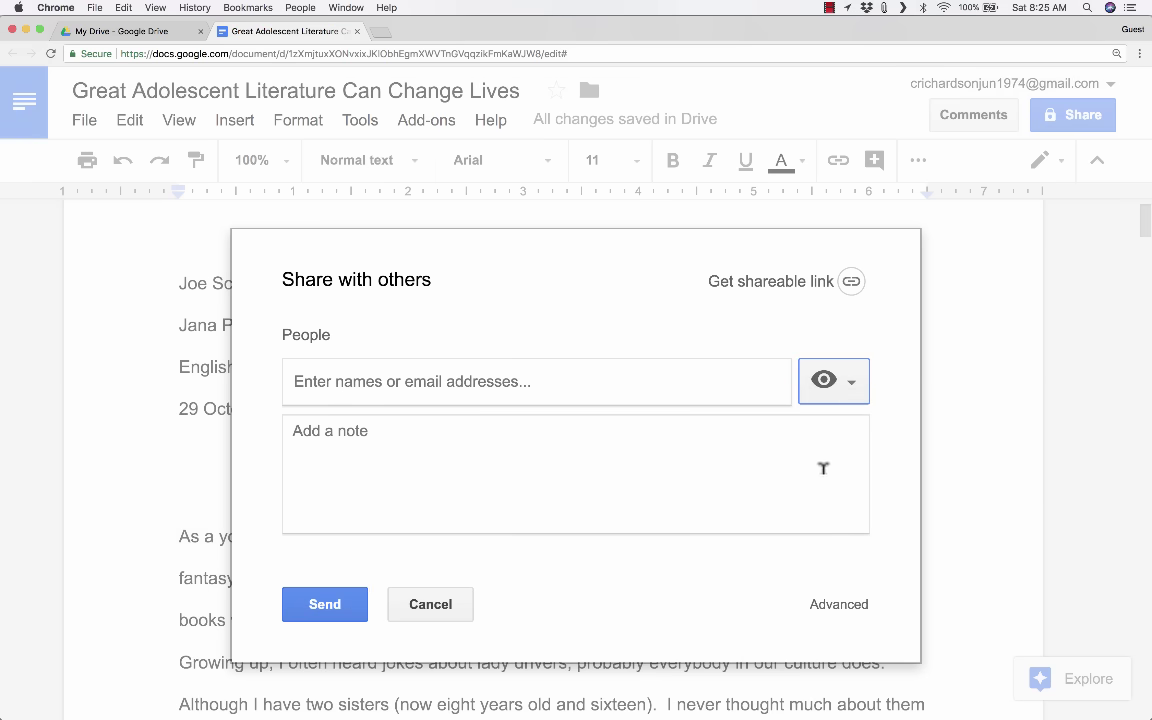
{"action": "left_click", "coordinate": [850, 390]}
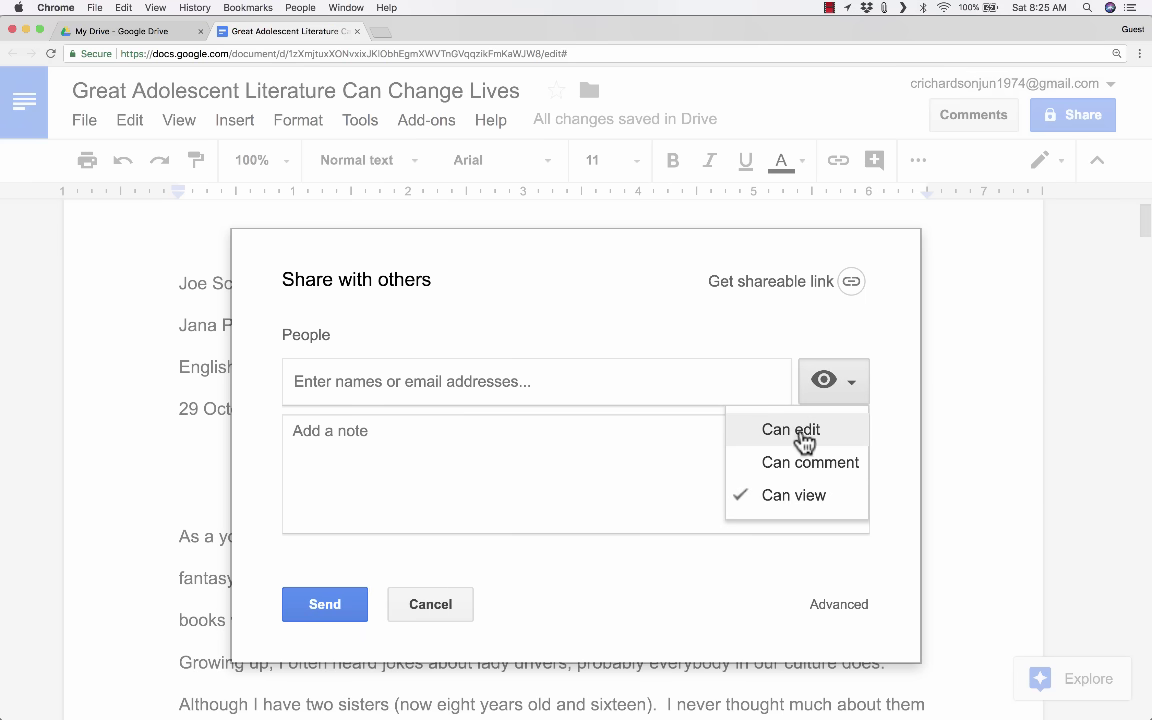
{"action": "left_click", "coordinate": [804, 443]}
- Draft a 'Please hep…' note, then open Advanced settings and discard the note and invitation
{"action": "left_click", "coordinate": [427, 432]}
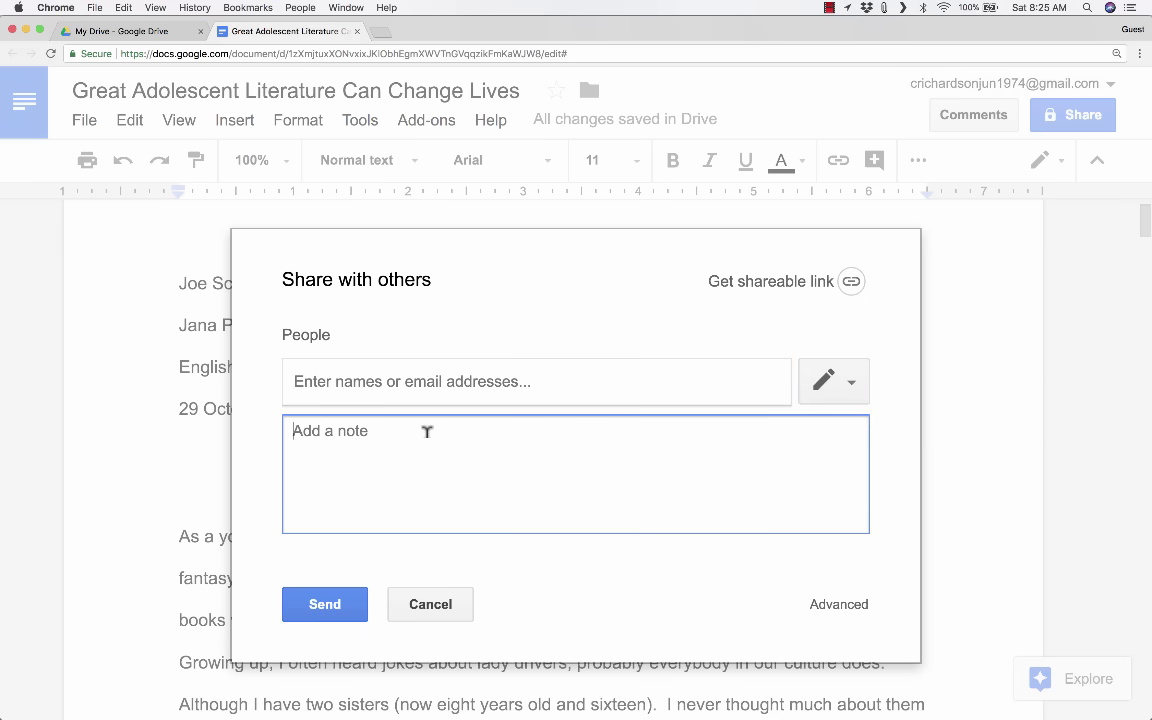
{"action": "type", "text": "Pleas"}
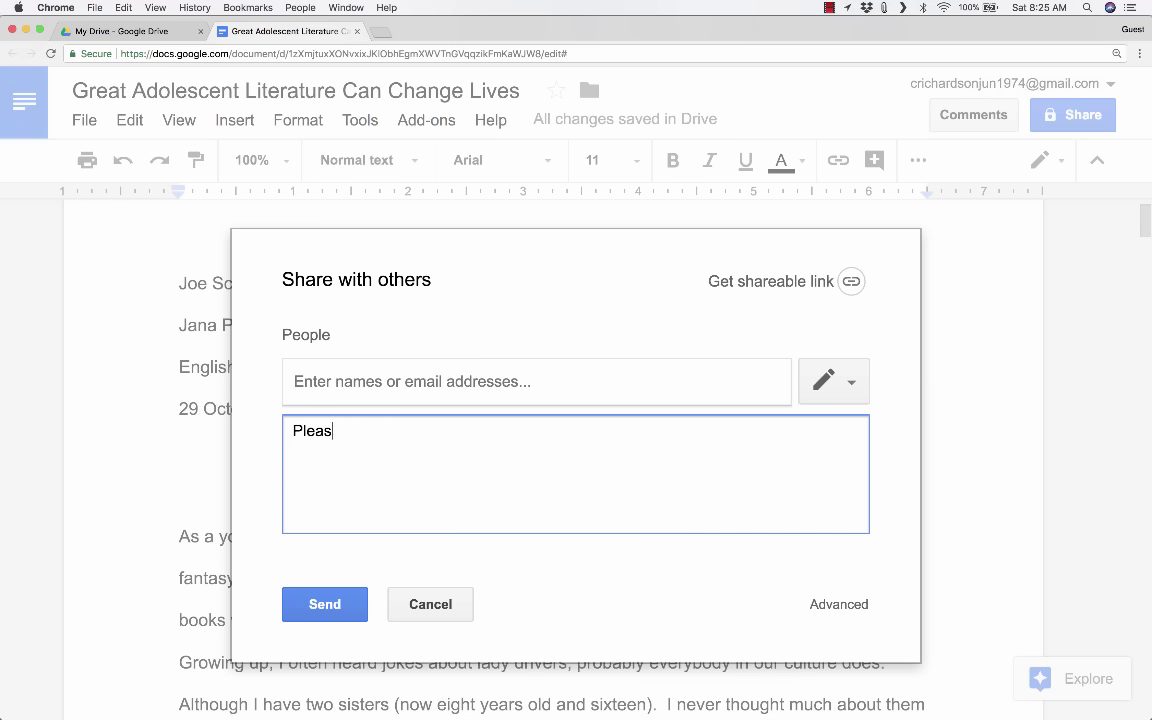
{"action": "type", "text": "e hepjfaisojefijas."}
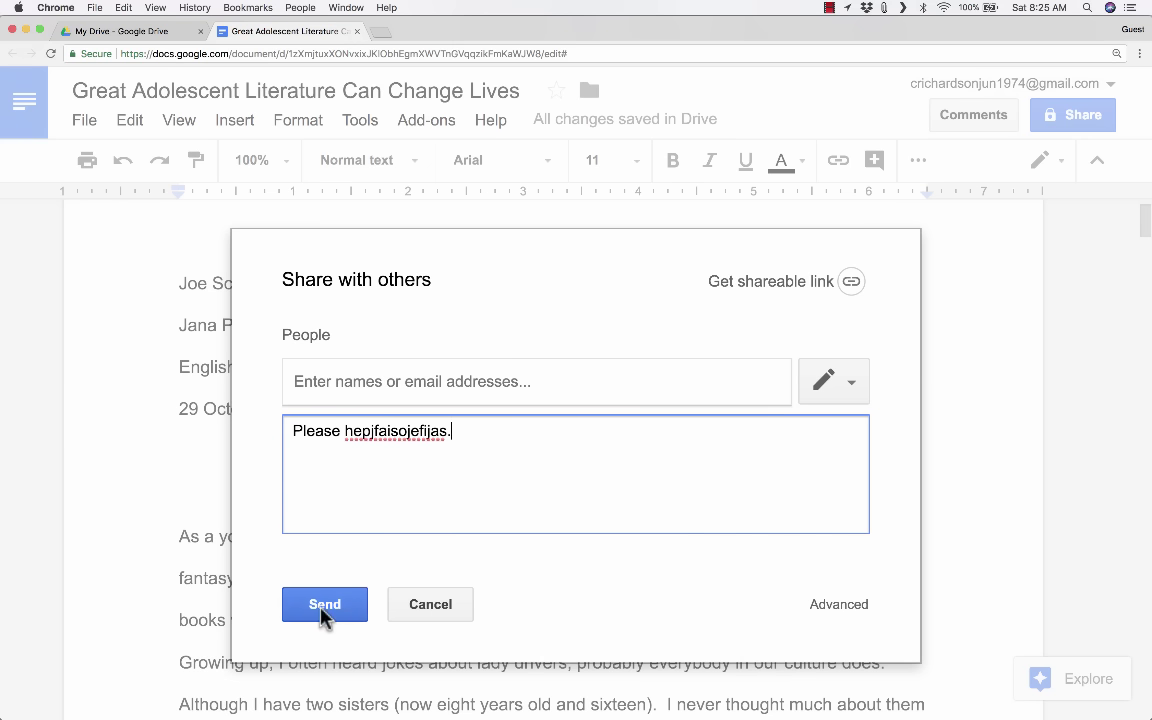
{"action": "left_click", "coordinate": [840, 622]}
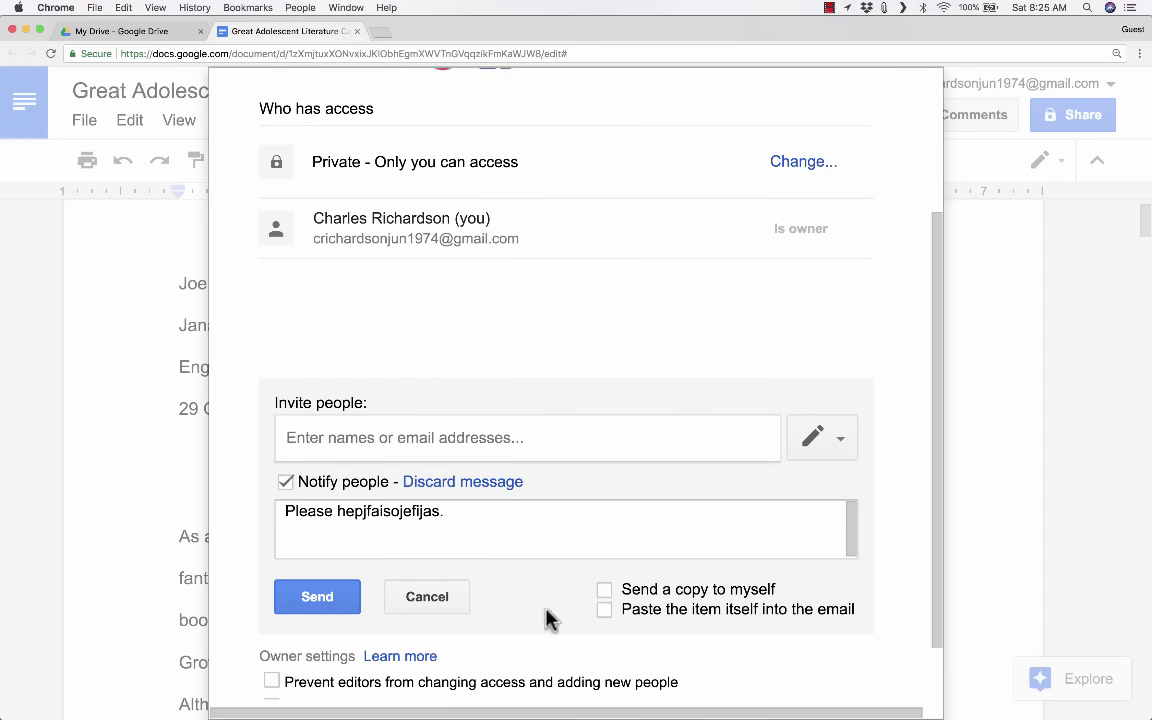
{"action": "left_click", "coordinate": [445, 599]}
- Reopen Share with a placeholder invitee and bring up Advanced link sharing options
{"action": "left_click", "coordinate": [303, 636]}
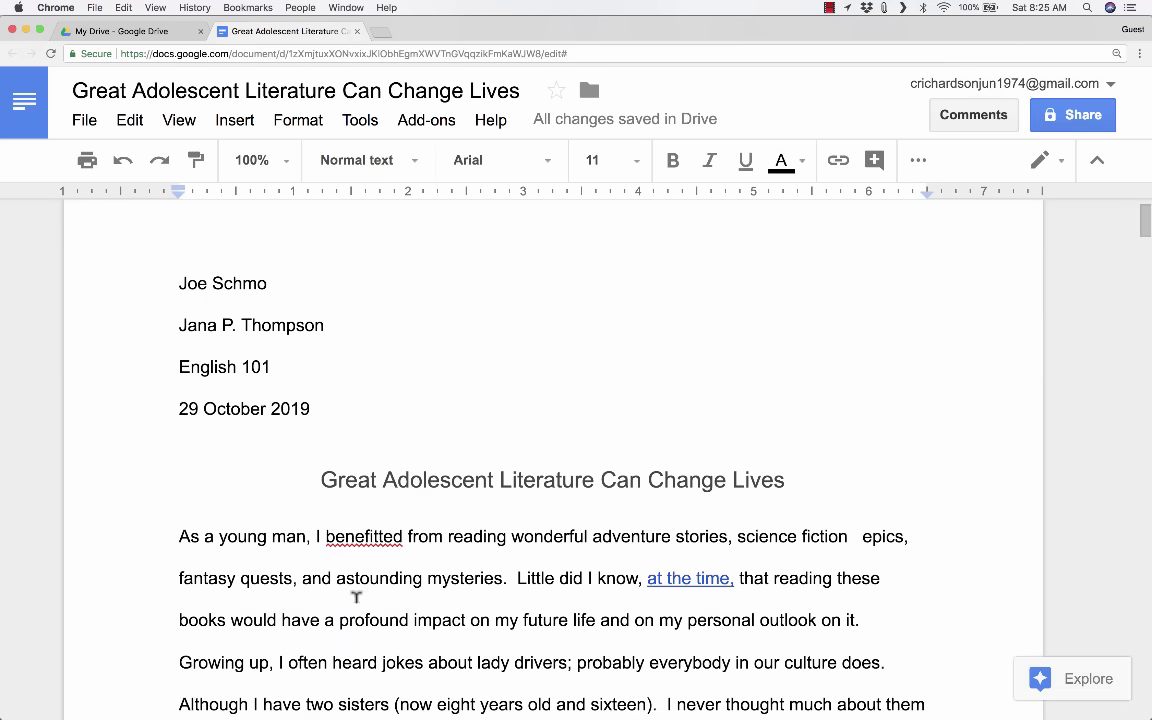
{"action": "left_click", "coordinate": [1106, 116]}
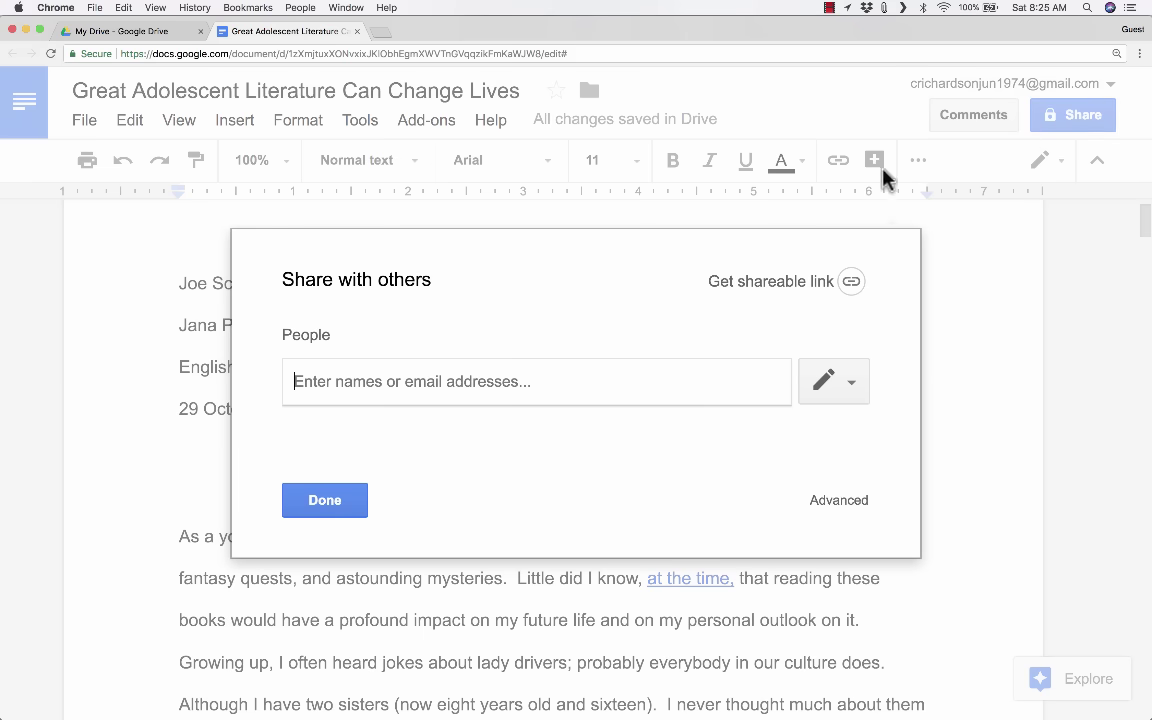
{"action": "type", "text": "sfafasfasf"}
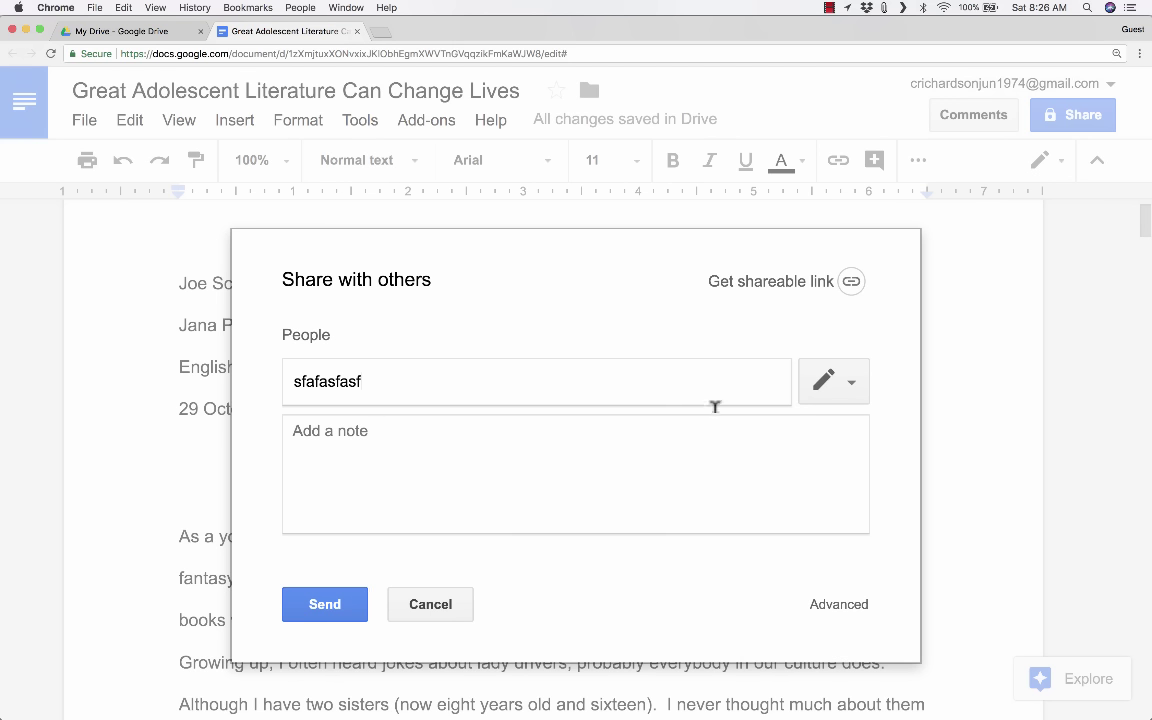
{"action": "left_click", "coordinate": [838, 605]}
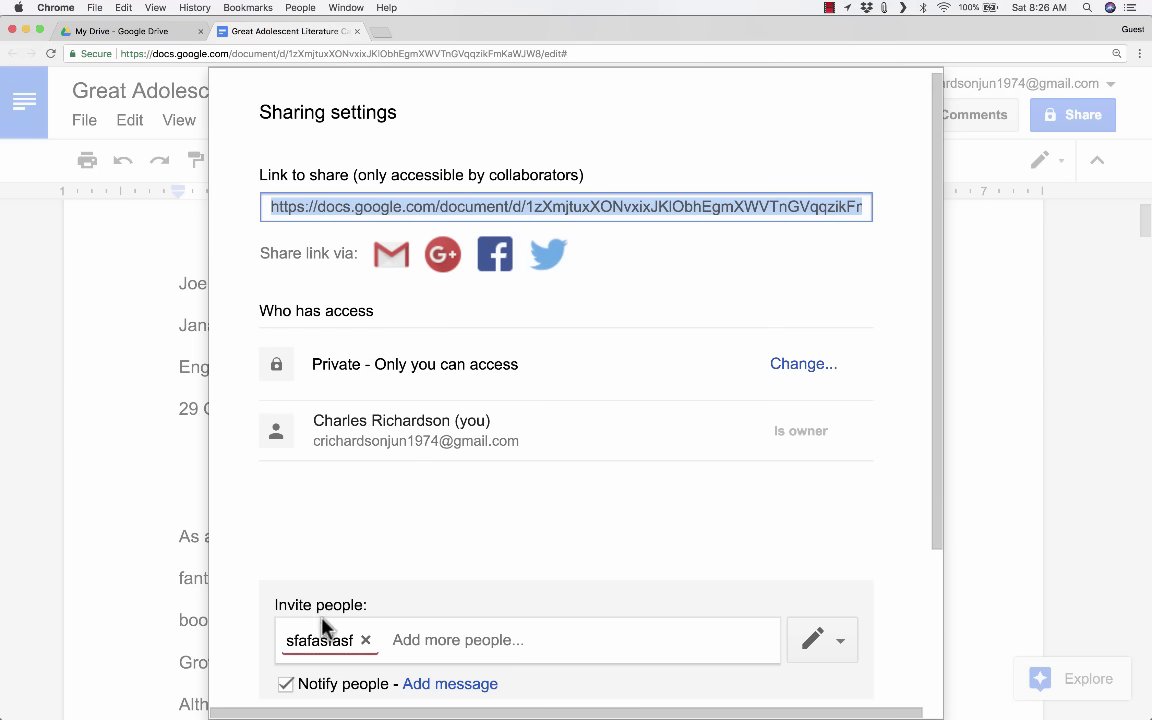
{"action": "left_click", "coordinate": [797, 378]}
{"action": "key", "text": "Escape"}
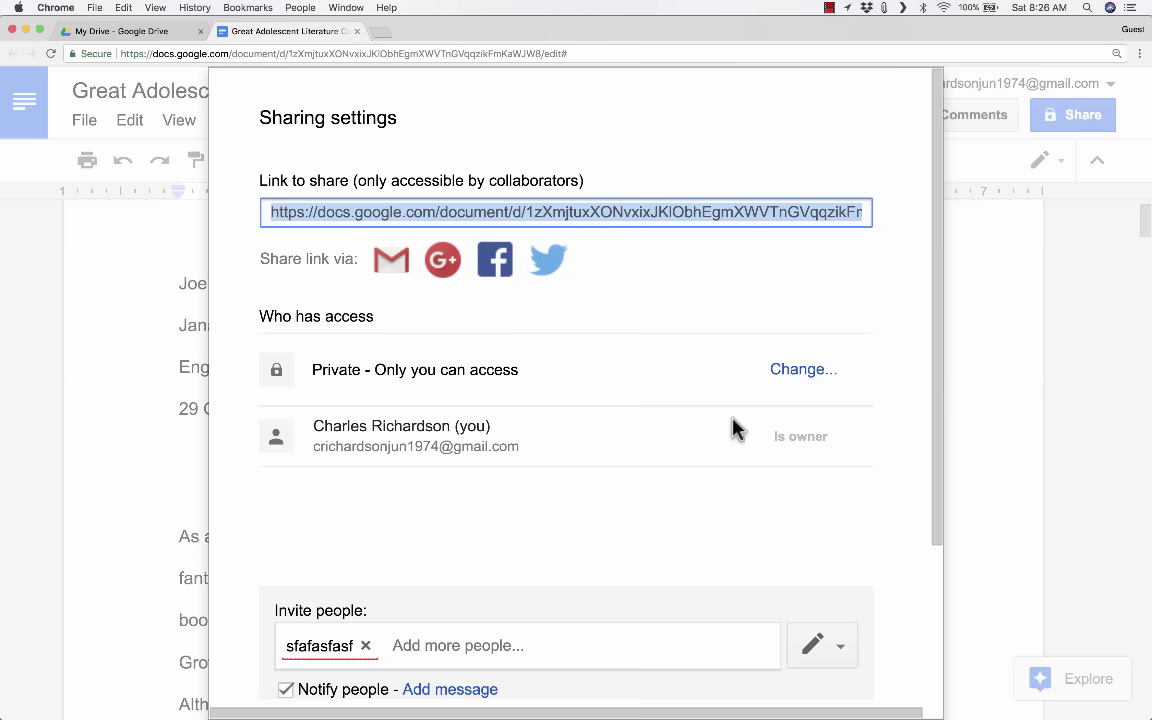
- Try the link sharing choices: public on the web, anyone with the link, specific people
{"action": "left_click", "coordinate": [793, 382]}
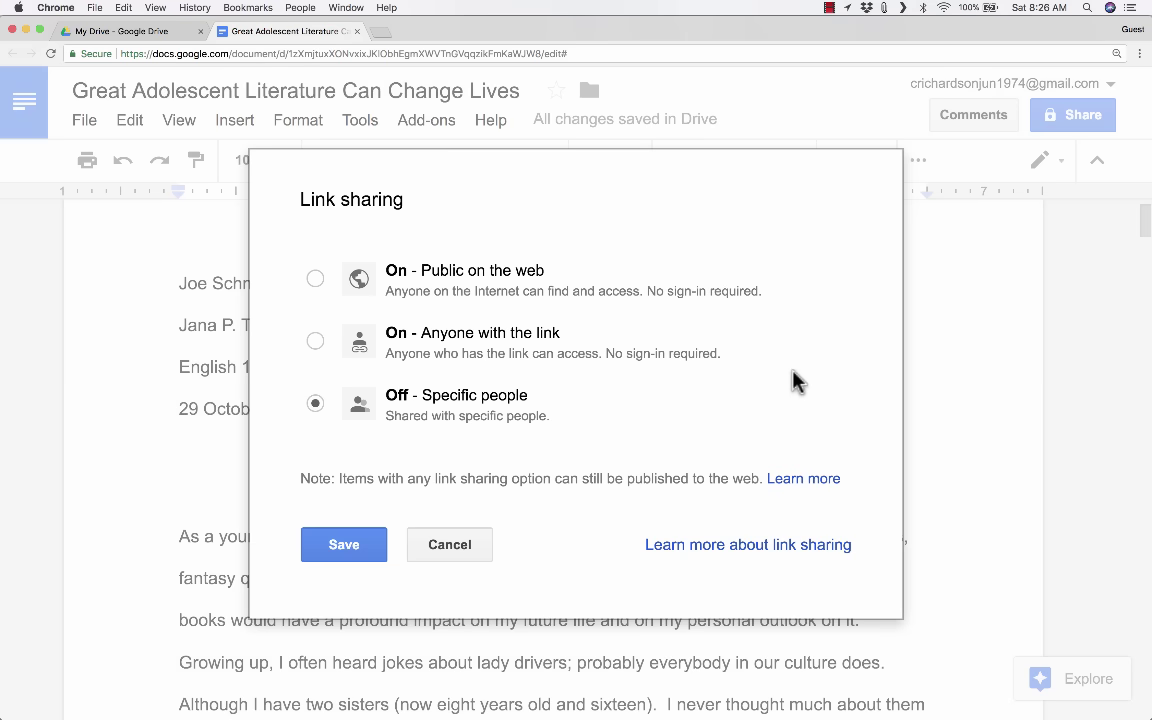
{"action": "left_click", "coordinate": [315, 280]}
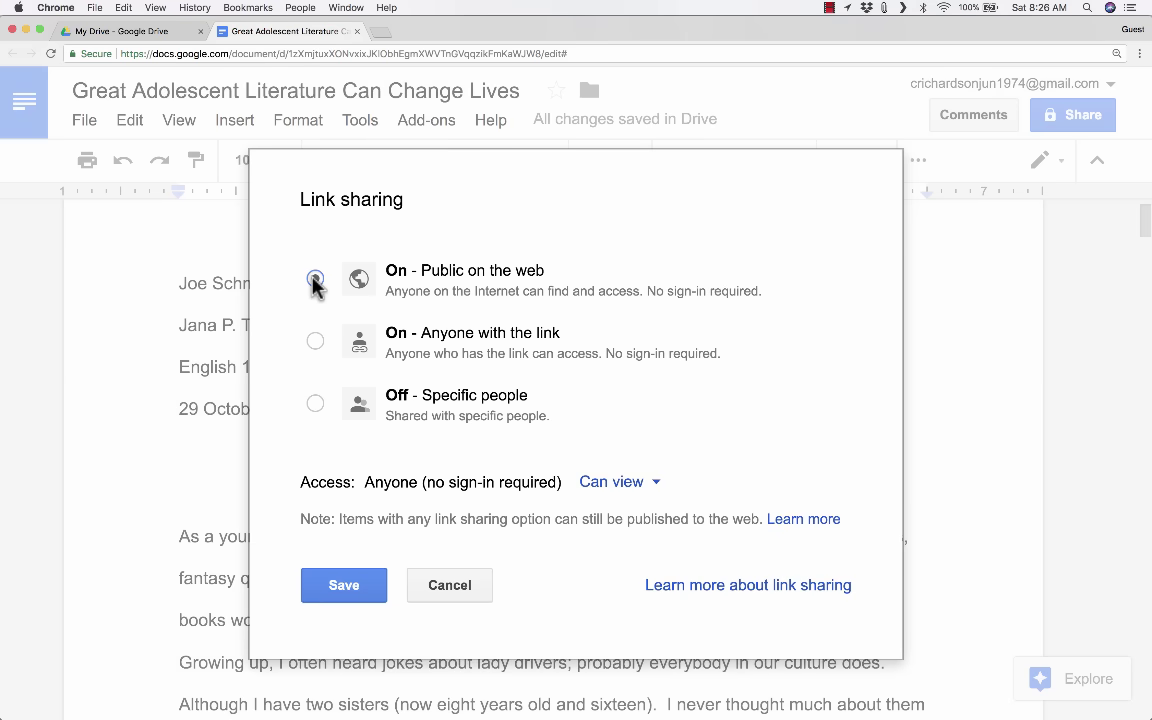
{"action": "left_click", "coordinate": [316, 341]}
{"action": "left_click", "coordinate": [316, 279]}
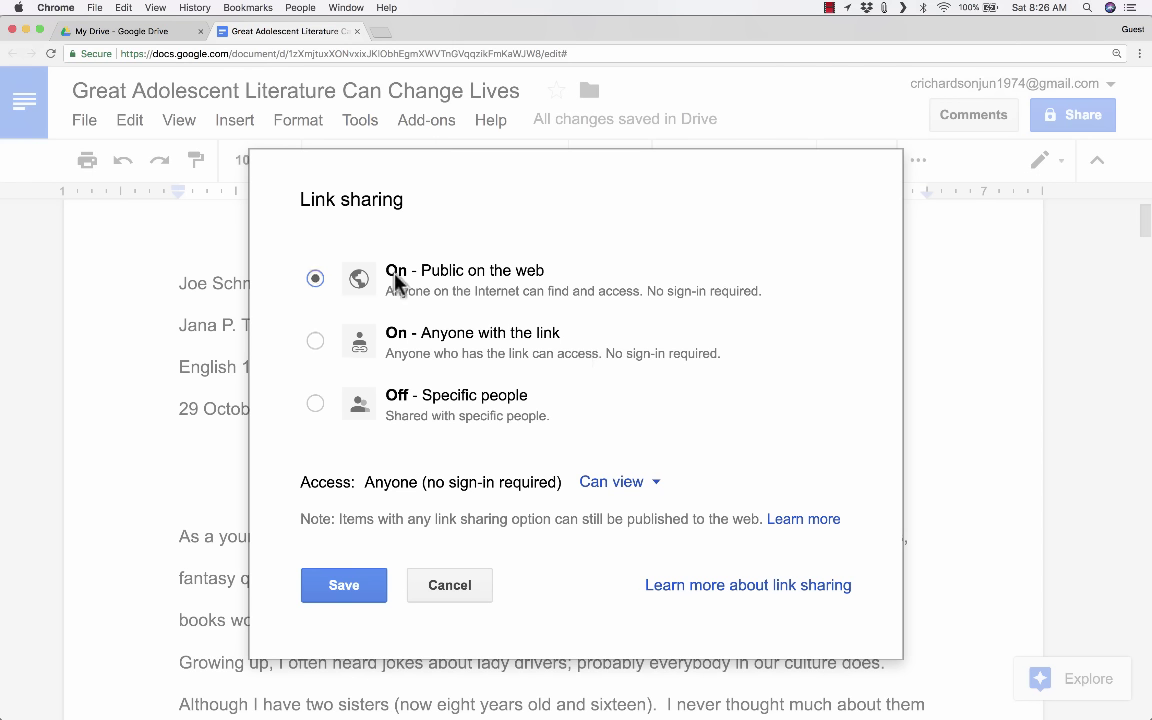
{"action": "left_click", "coordinate": [317, 343]}
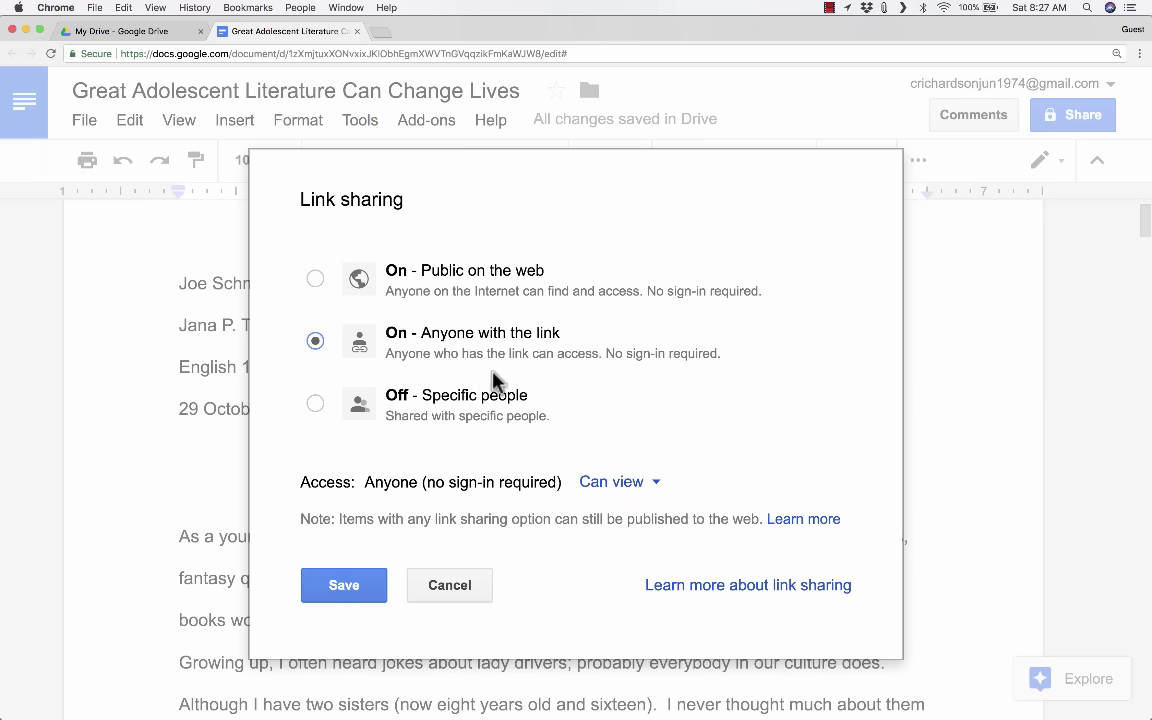
{"action": "left_click", "coordinate": [315, 404]}
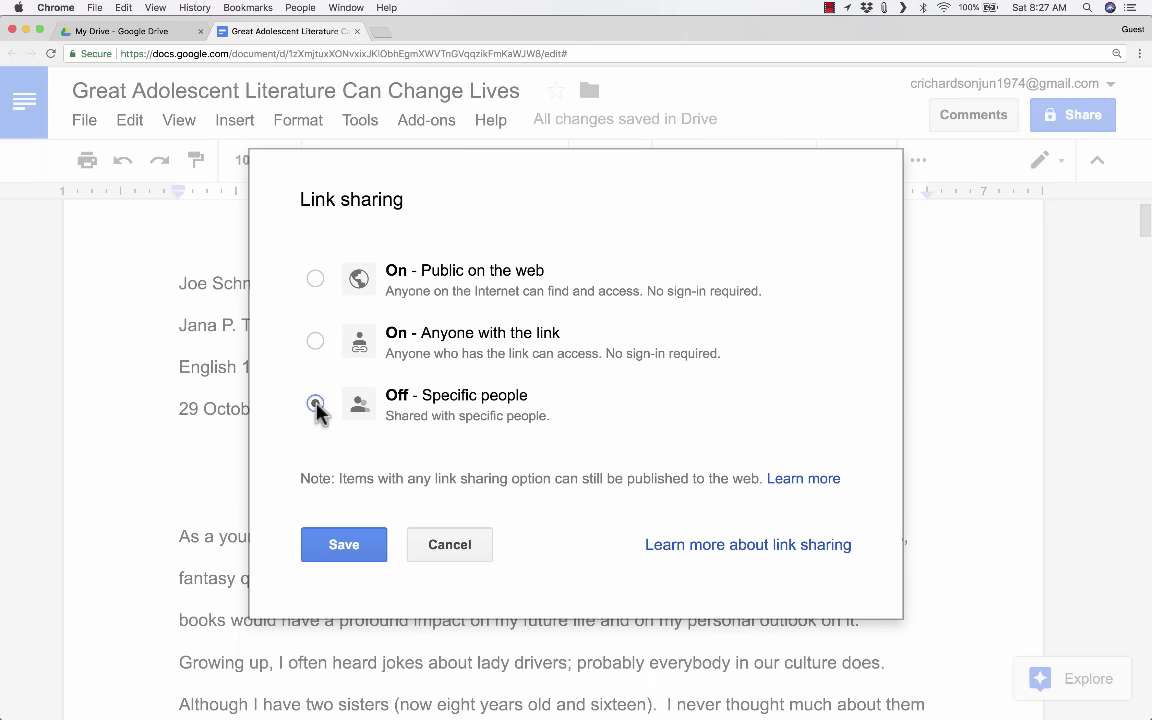
{"action": "left_click", "coordinate": [319, 345]}
{"action": "key", "text": "Up"}
{"action": "left_click", "coordinate": [316, 341]}
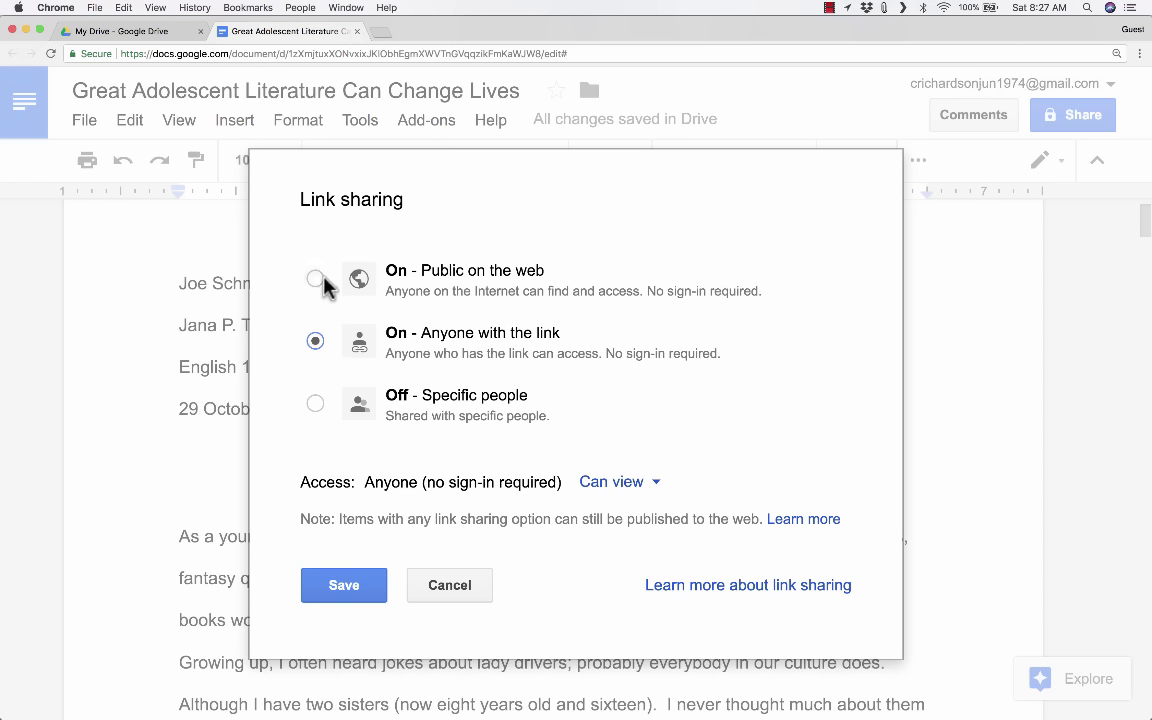
{"action": "key", "text": "Up"}
{"action": "left_click", "coordinate": [316, 341]}
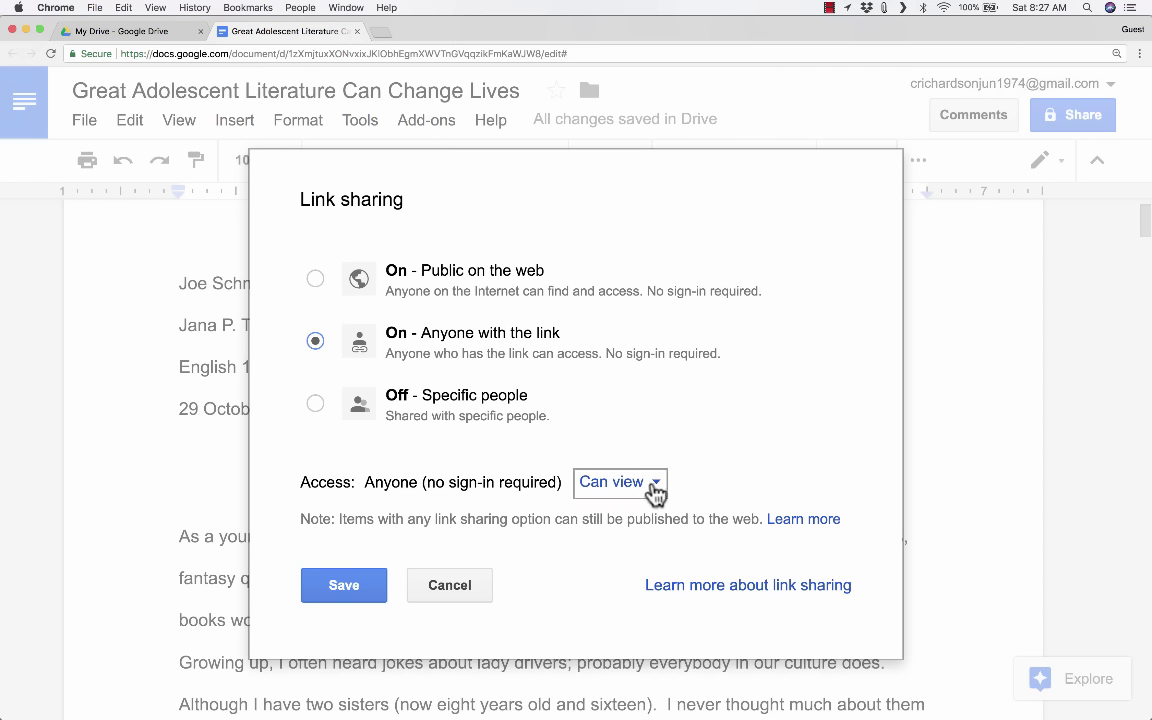
- Make the essay public on the web with Can edit access and save
{"action": "left_click", "coordinate": [316, 279]}
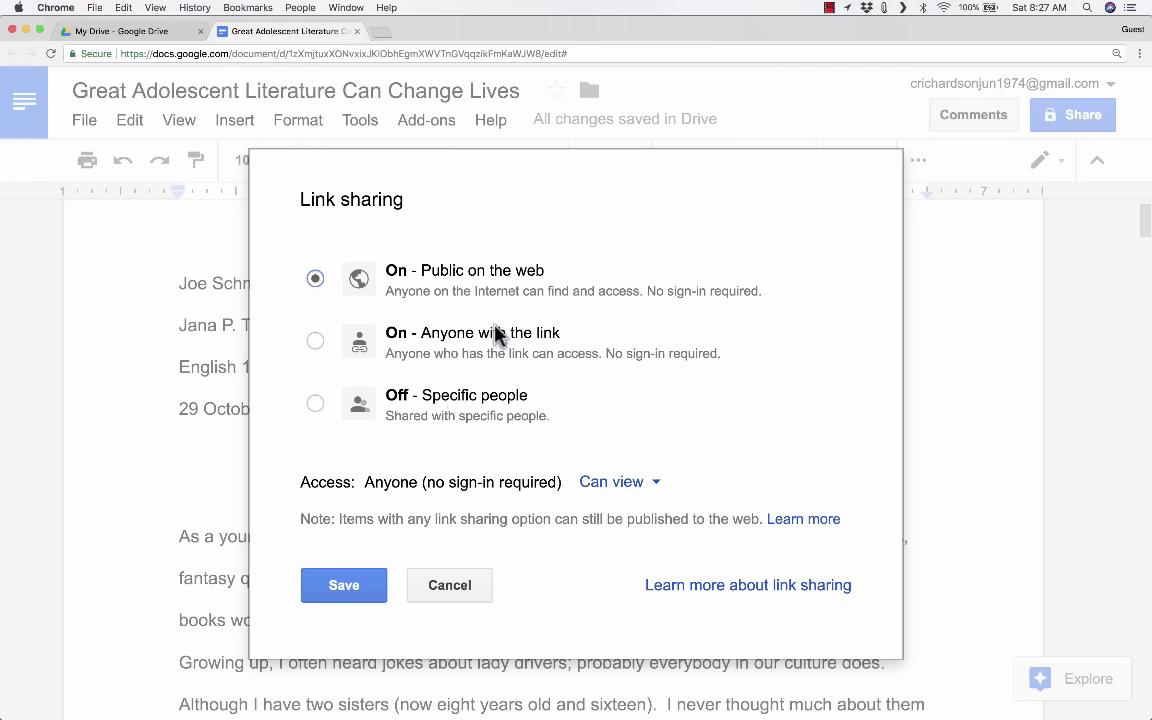
{"action": "left_click", "coordinate": [645, 486]}
{"action": "left_click", "coordinate": [651, 534]}
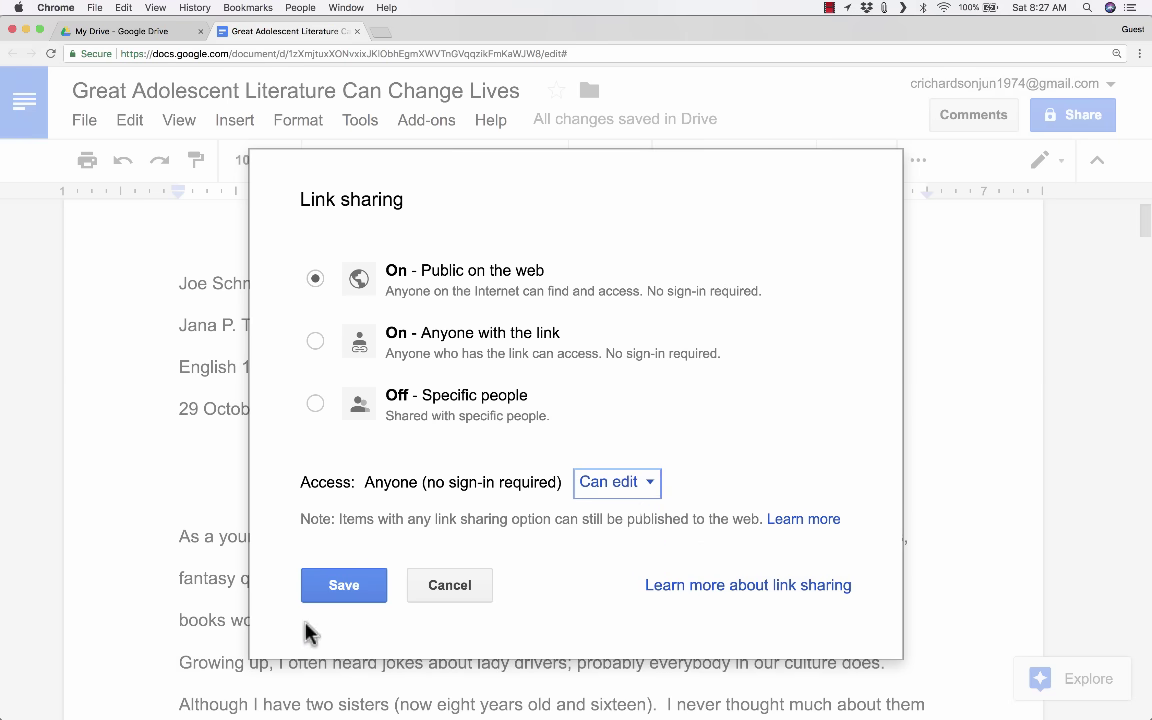
{"action": "left_click", "coordinate": [342, 597]}
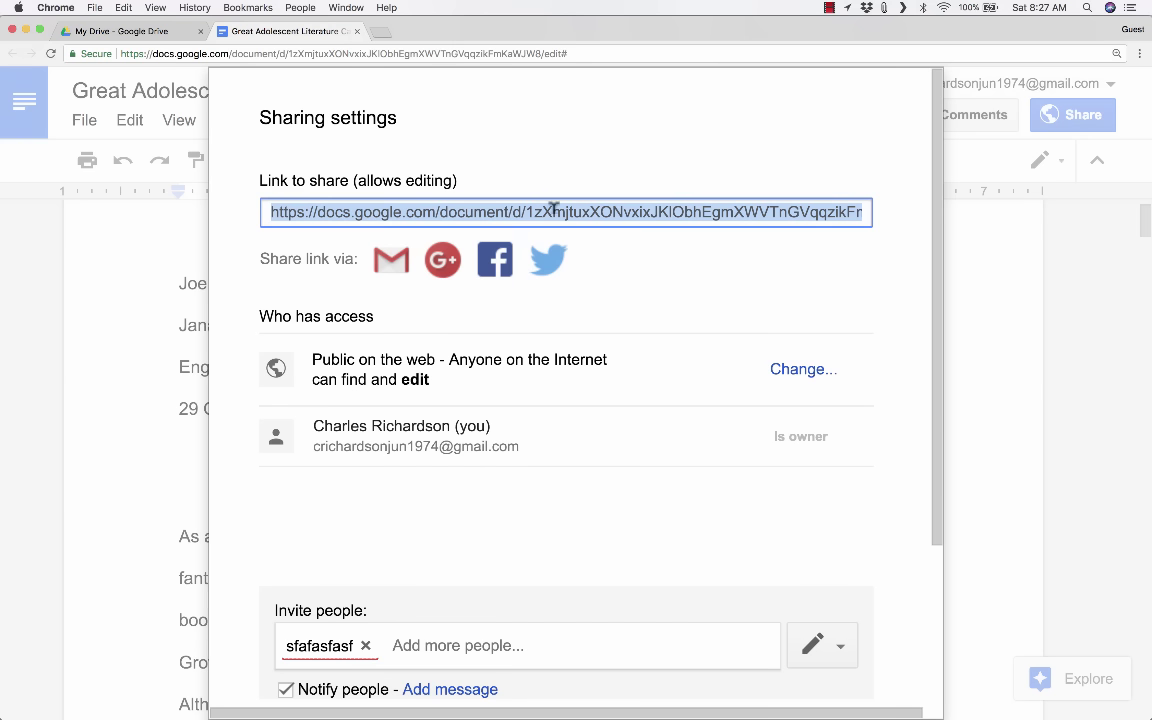
- Reset link sharing to Off – Specific people, cancel the pending invite, and close settings
{"action": "left_click", "coordinate": [810, 372]}
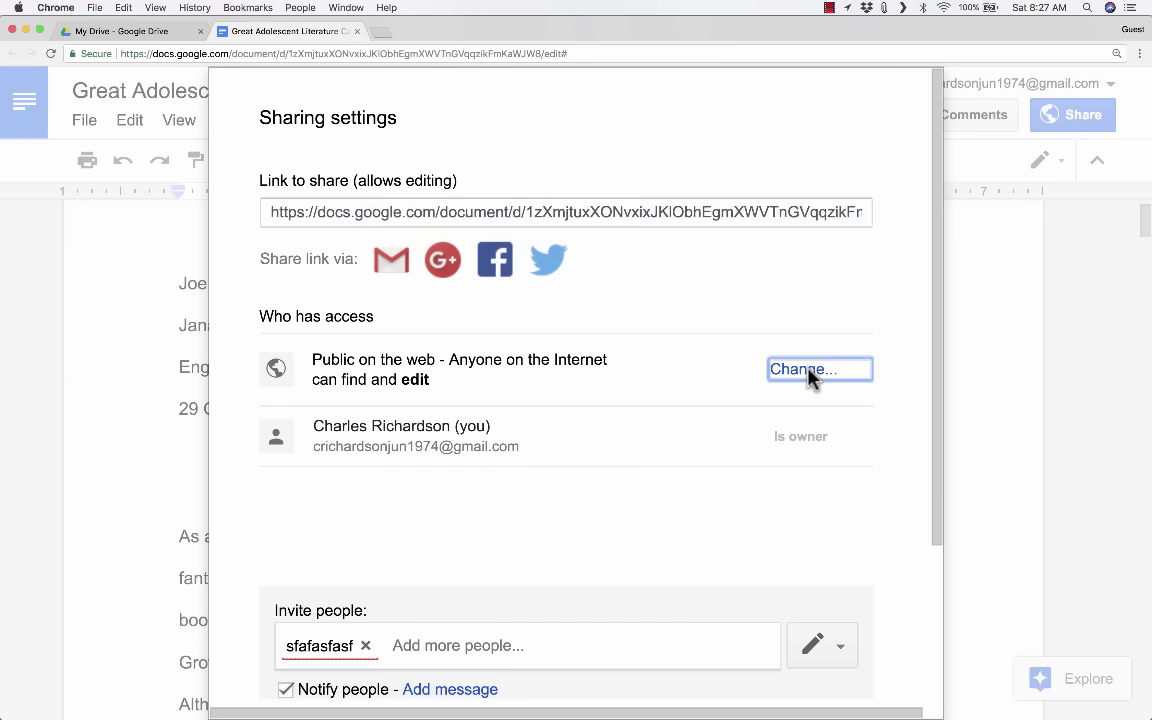
{"action": "left_click", "coordinate": [318, 384]}
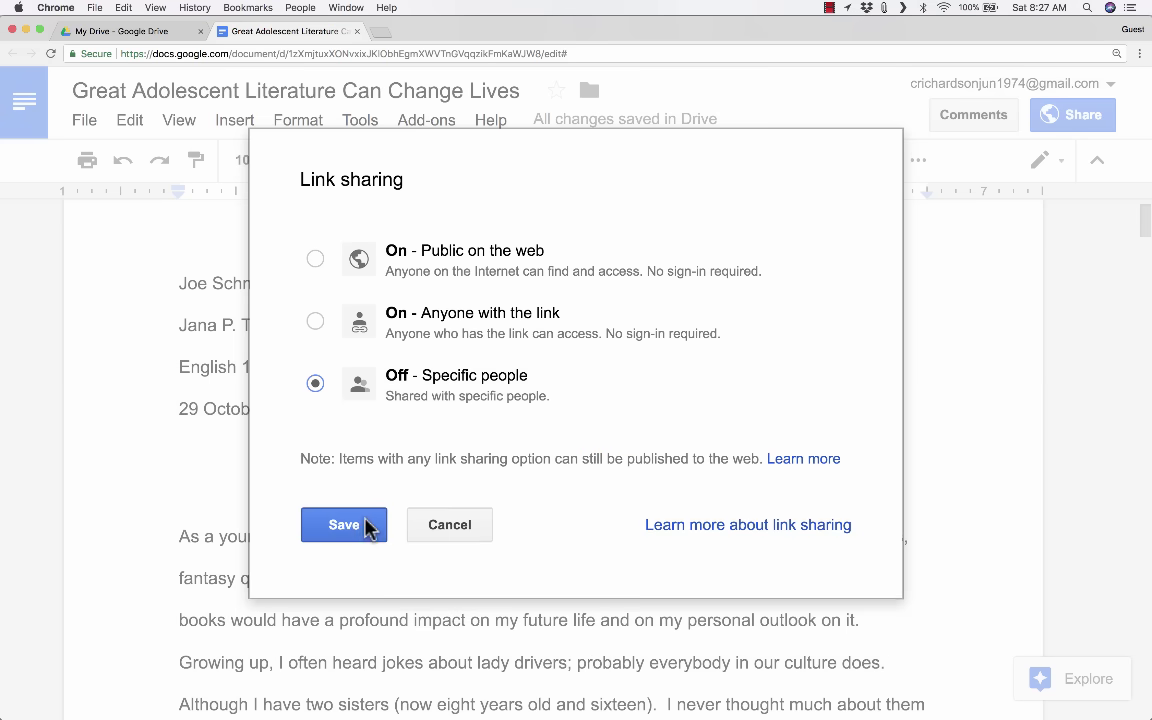
{"action": "left_click", "coordinate": [360, 527]}
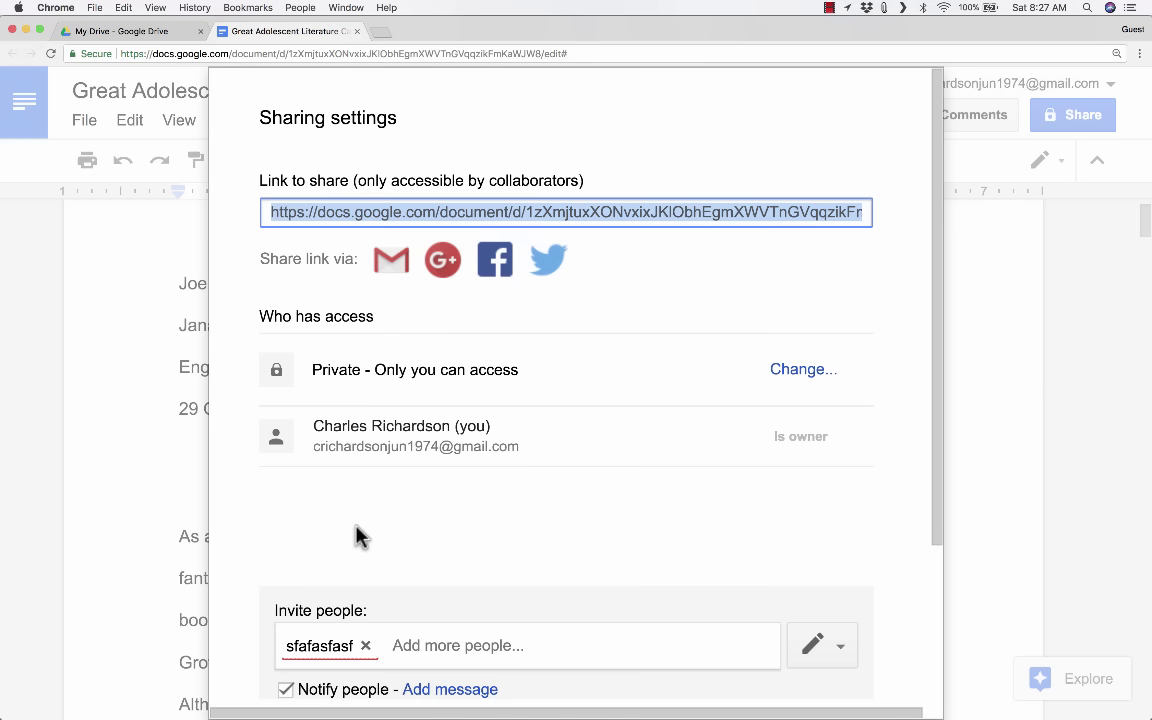
{"action": "scroll", "coordinate": [500, 450], "scroll_direction": "down", "scroll_amount": 3}
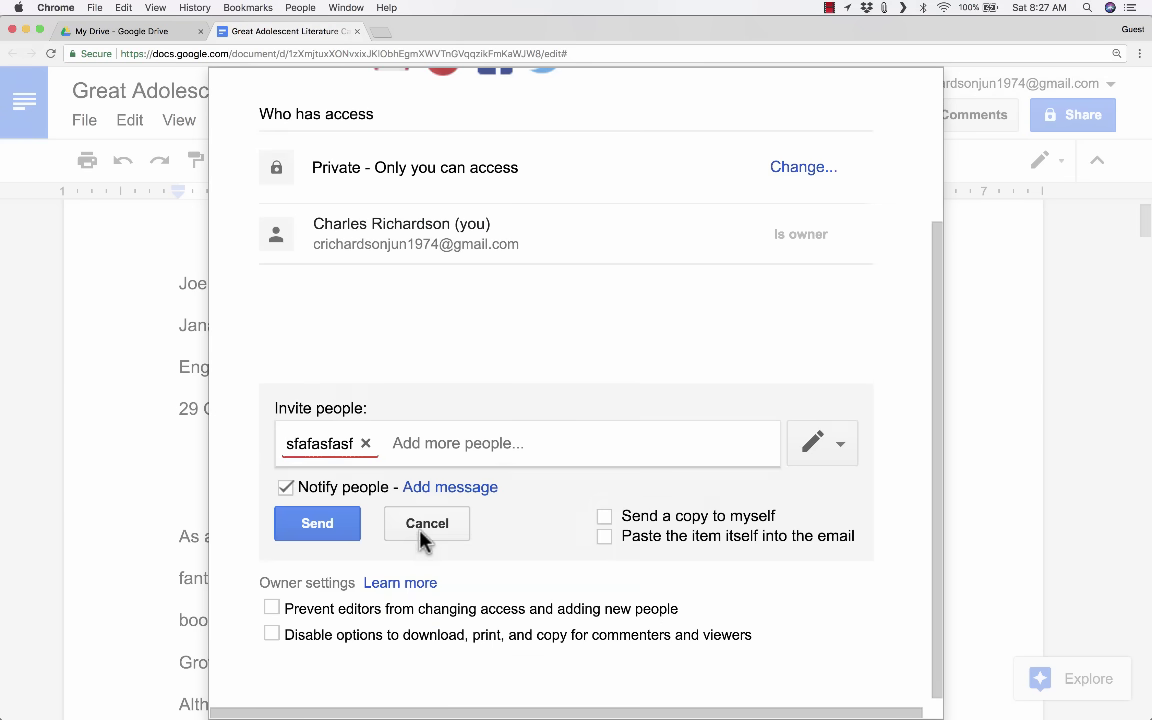
{"action": "left_click", "coordinate": [424, 524]}
{"action": "left_click", "coordinate": [302, 627]}
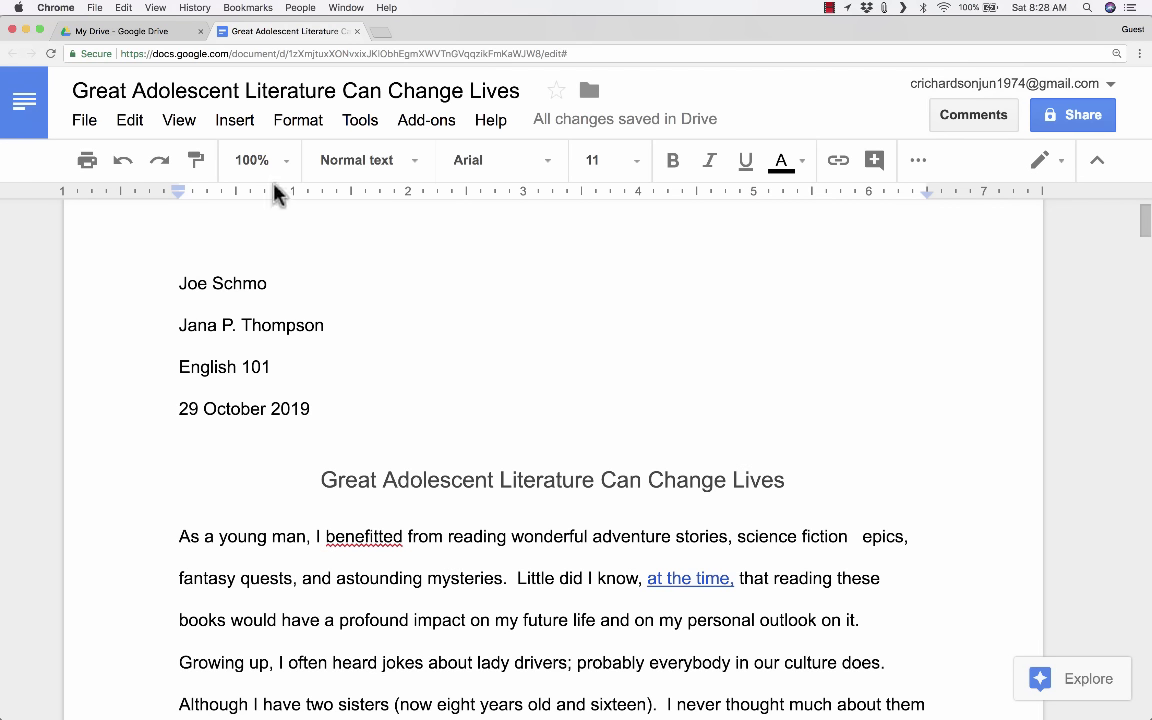
- Open the essay's version history from the File menu and dismiss the version-naming tip
{"action": "left_click", "coordinate": [86, 125]}
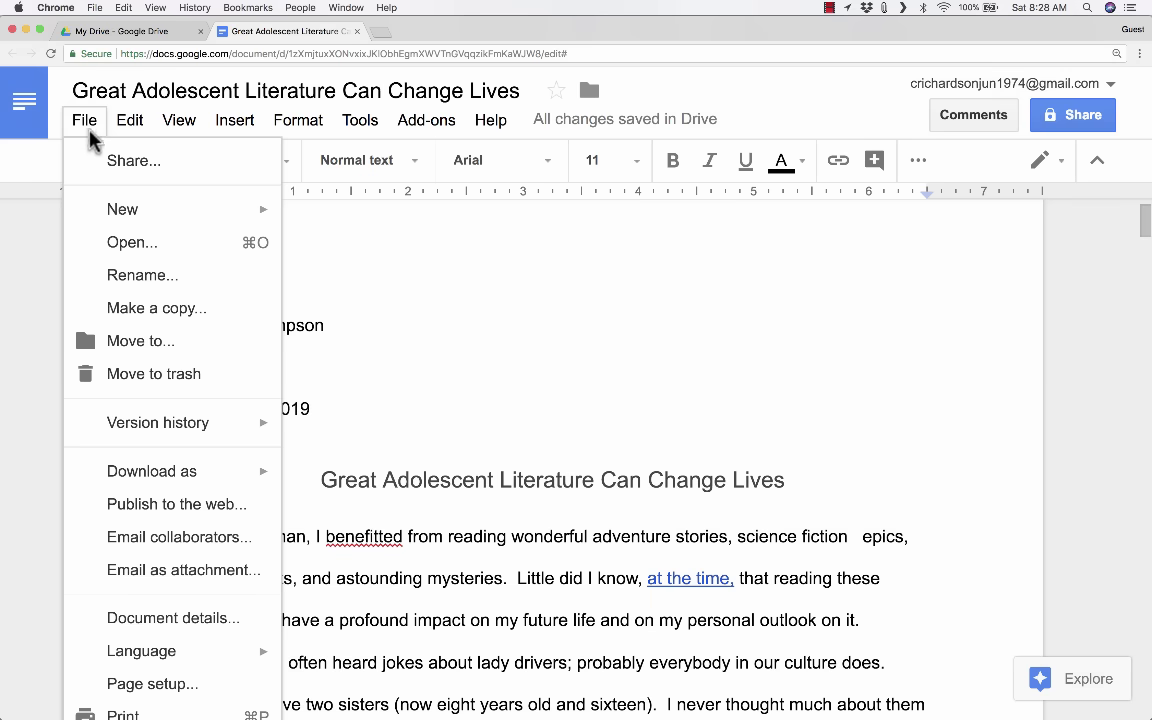
{"action": "mouse_move", "coordinate": [188, 432]}
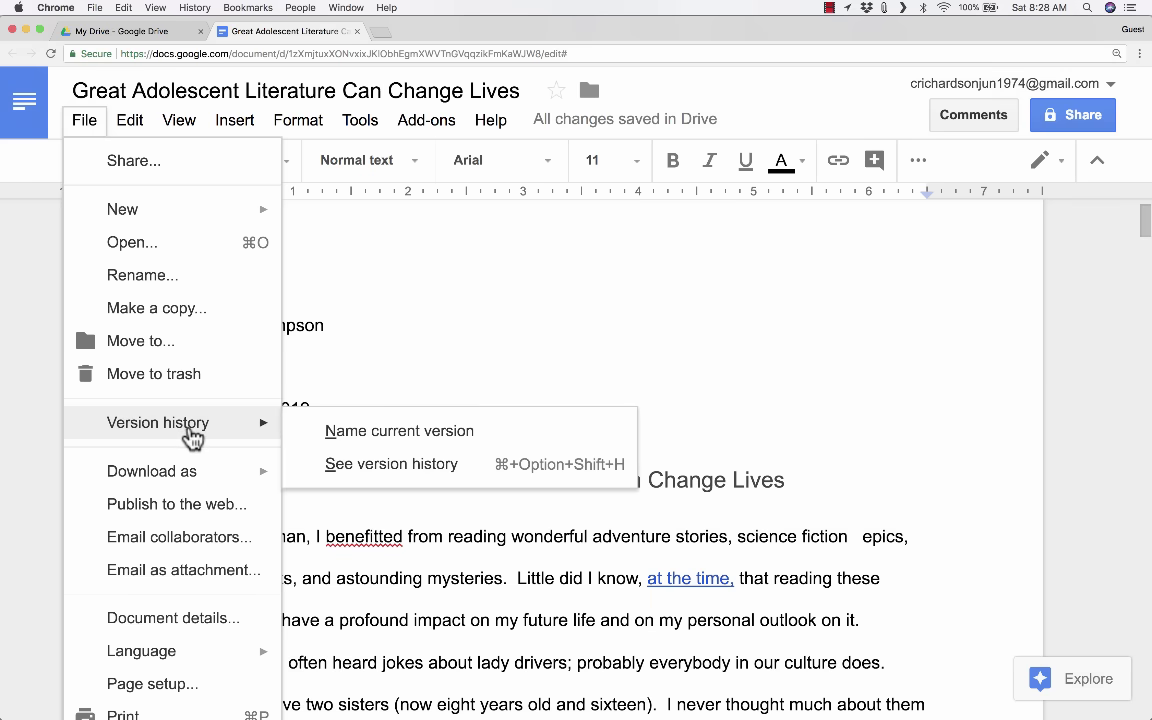
{"action": "left_click", "coordinate": [392, 470]}
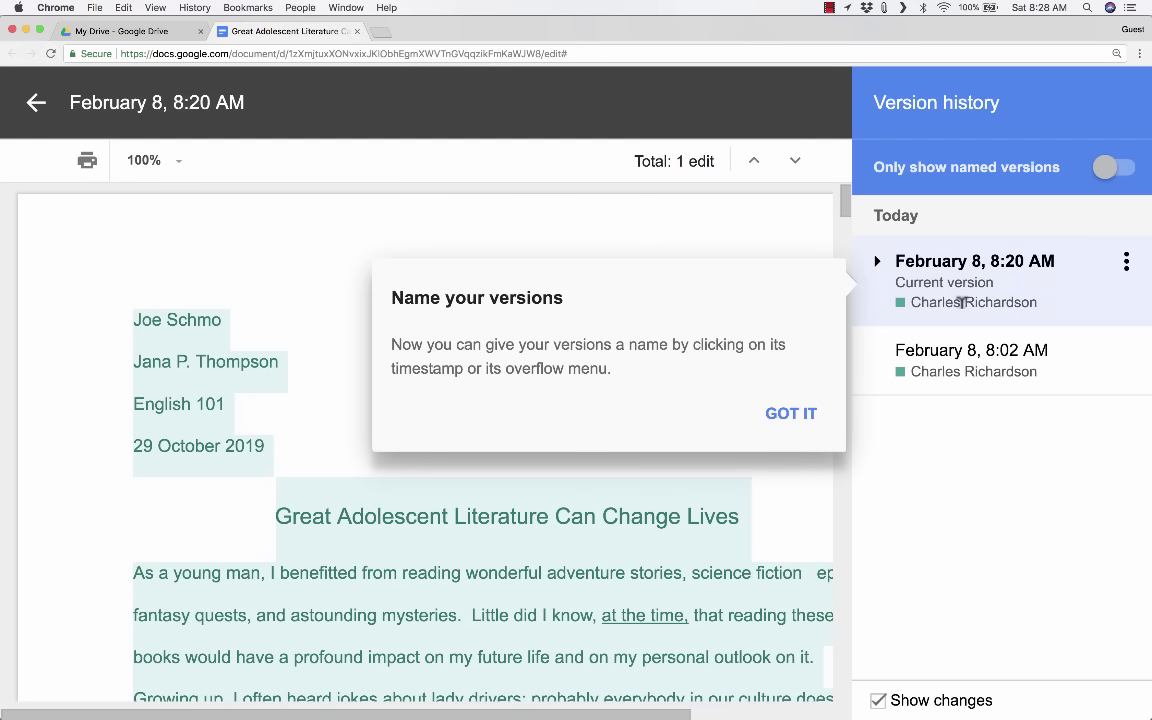
{"action": "left_click", "coordinate": [975, 581]}
{"action": "left_click", "coordinate": [953, 258]}
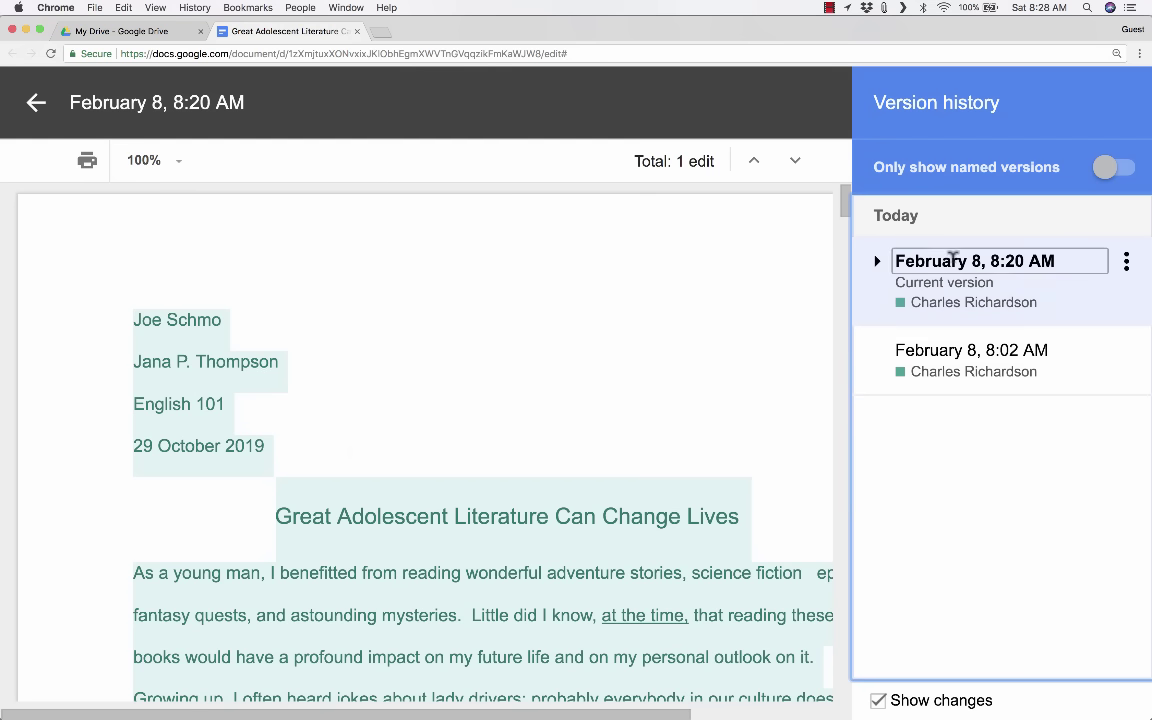
- Compare the February 8, 8:02 AM version with the 8:20 AM current version, ending on current
{"action": "left_click", "coordinate": [955, 355]}
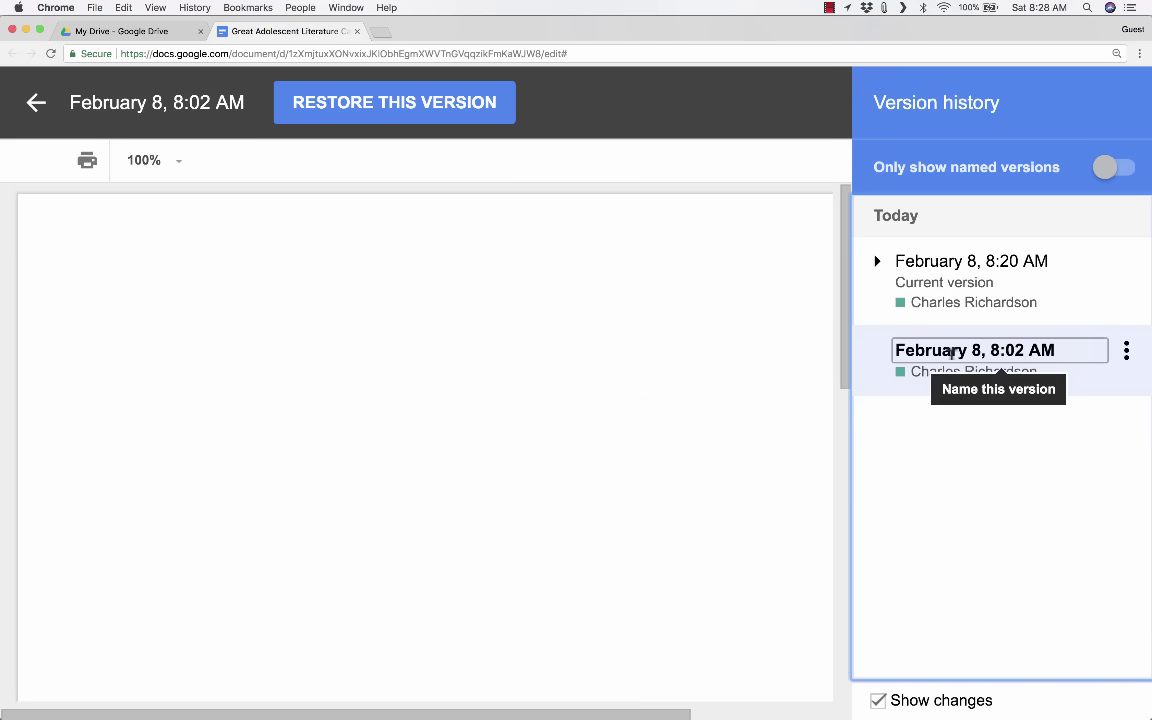
{"action": "left_click", "coordinate": [964, 288]}
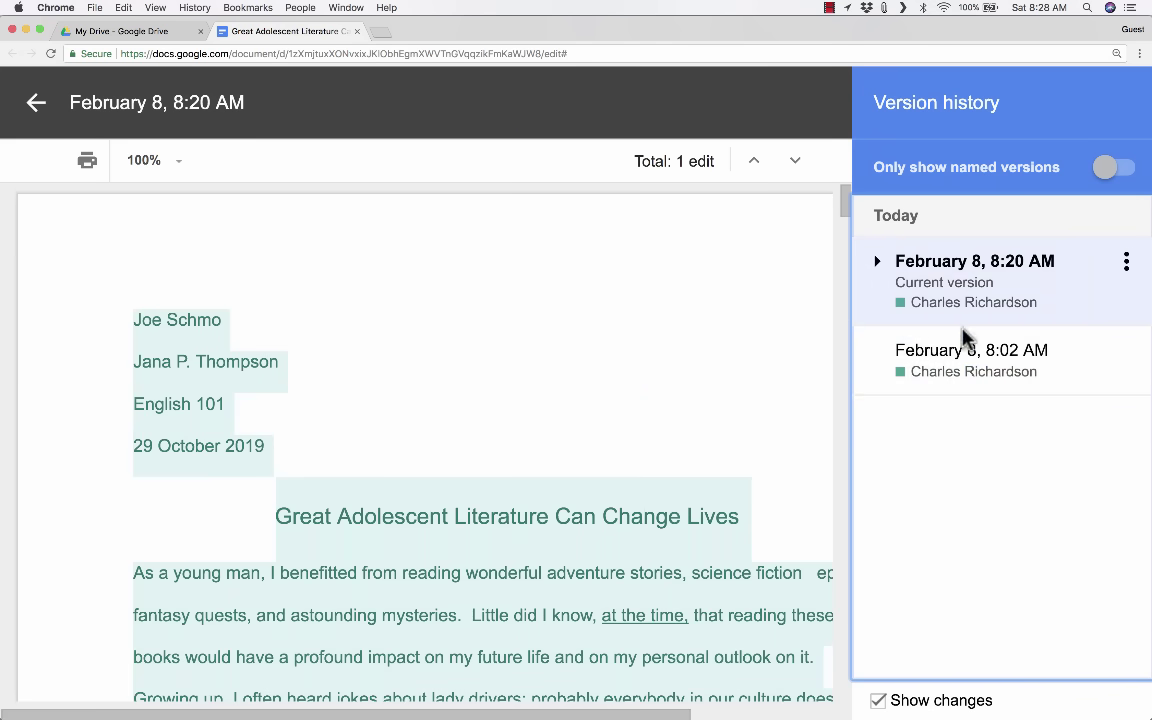
{"action": "left_click", "coordinate": [969, 356]}
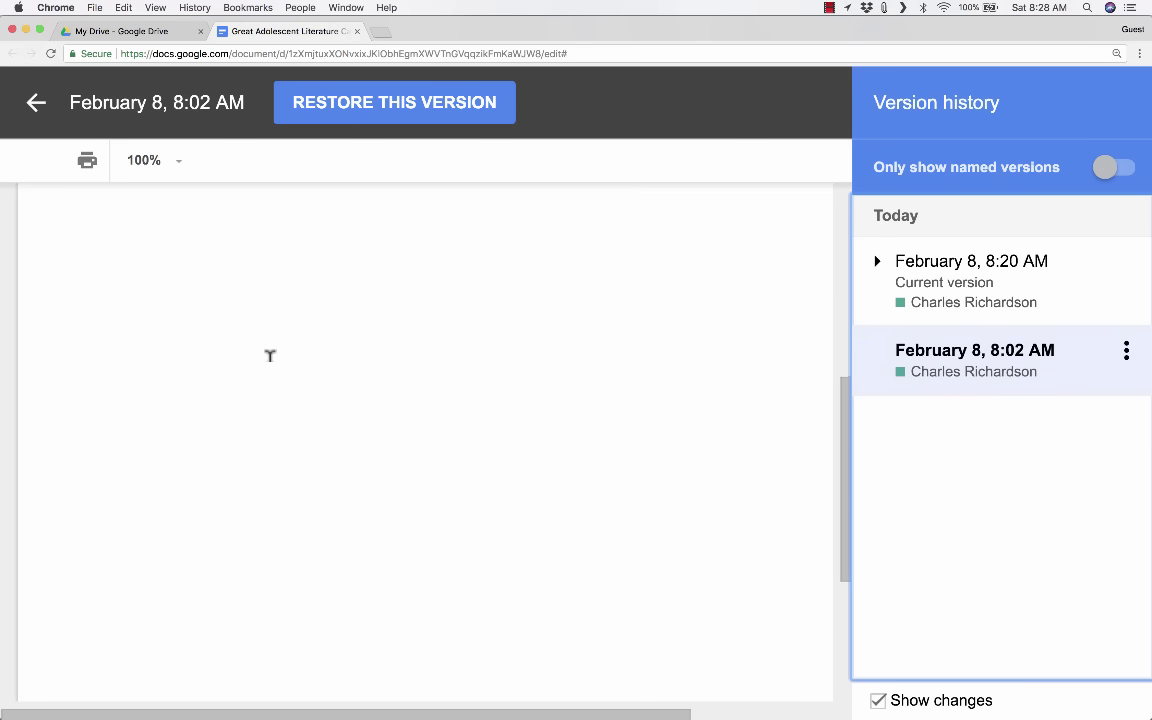
{"action": "left_click", "coordinate": [993, 289]}
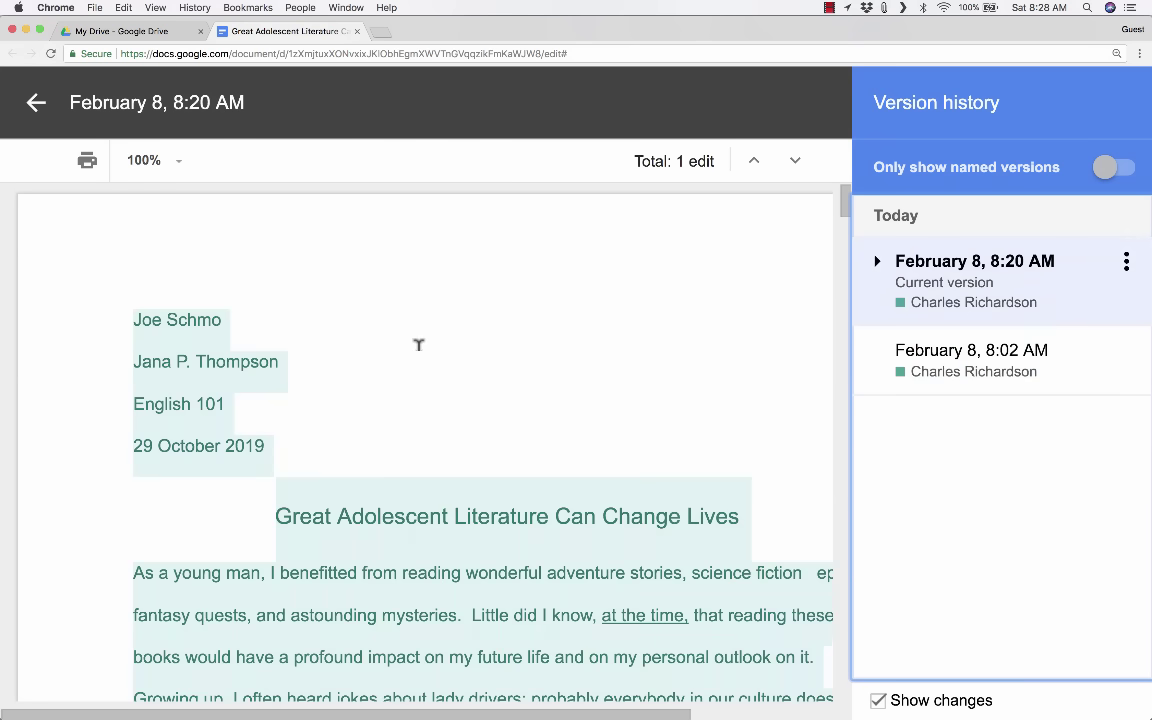
{"action": "left_click", "coordinate": [972, 360]}
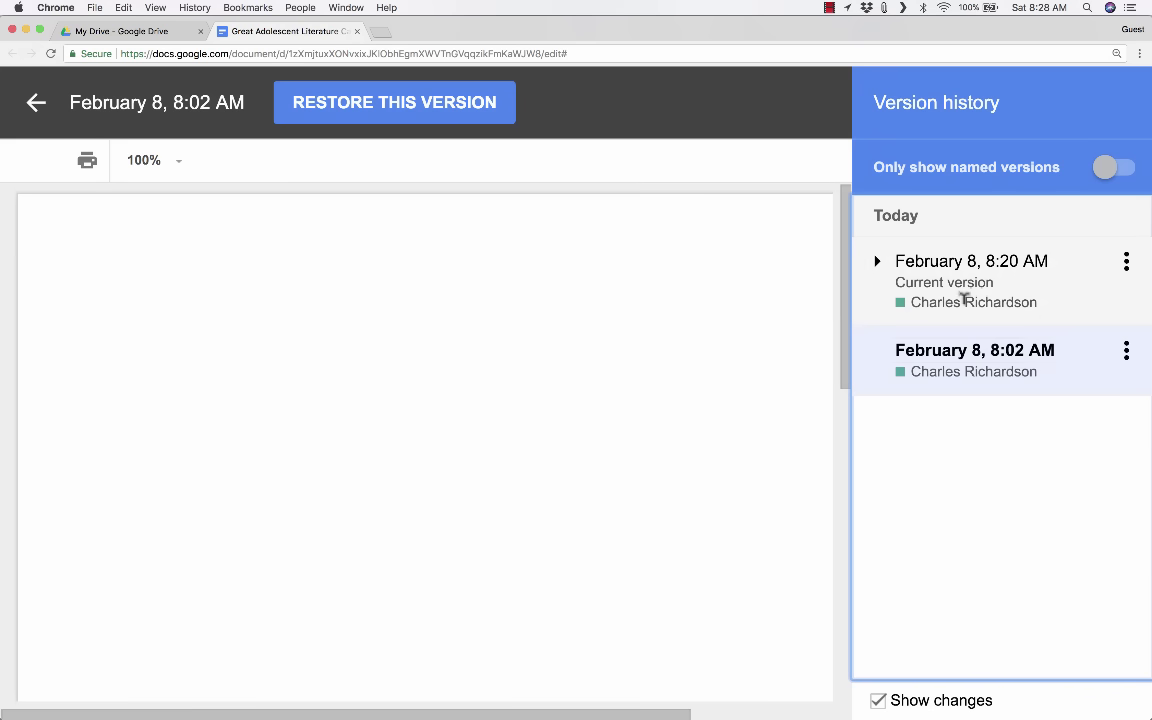
{"action": "left_click", "coordinate": [965, 305]}
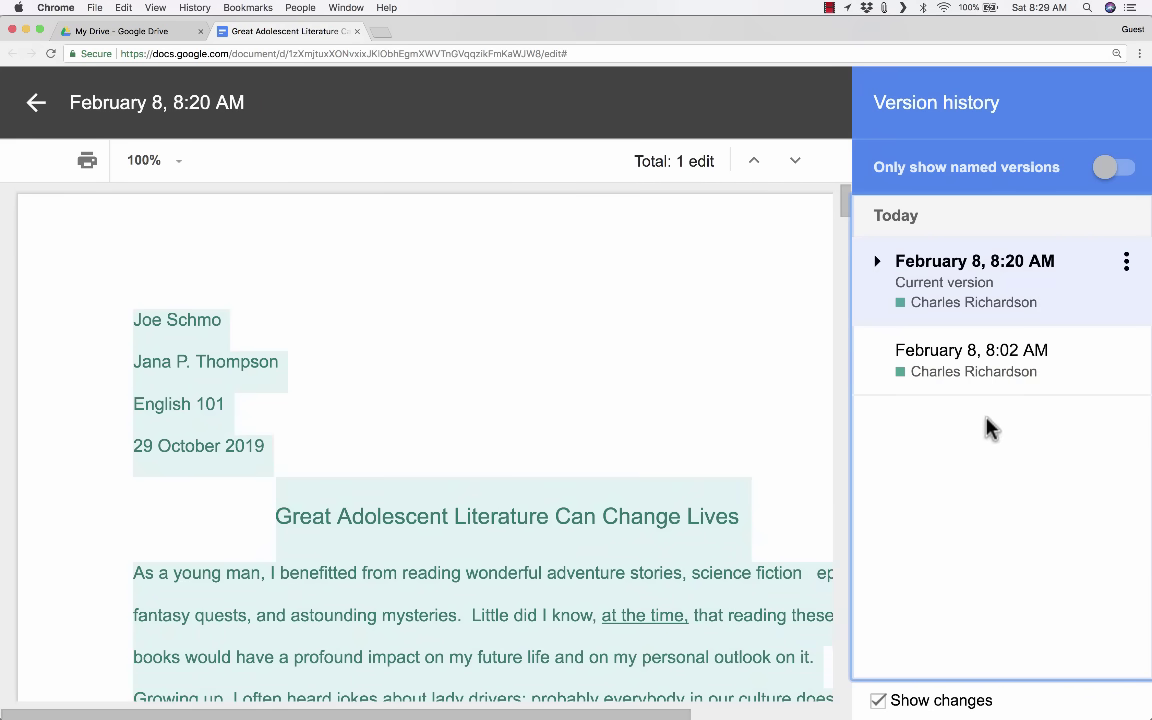
- Name the 8:02 AM version as the author's original, using the author's name plus 'Original'
{"action": "left_click", "coordinate": [1126, 263]}
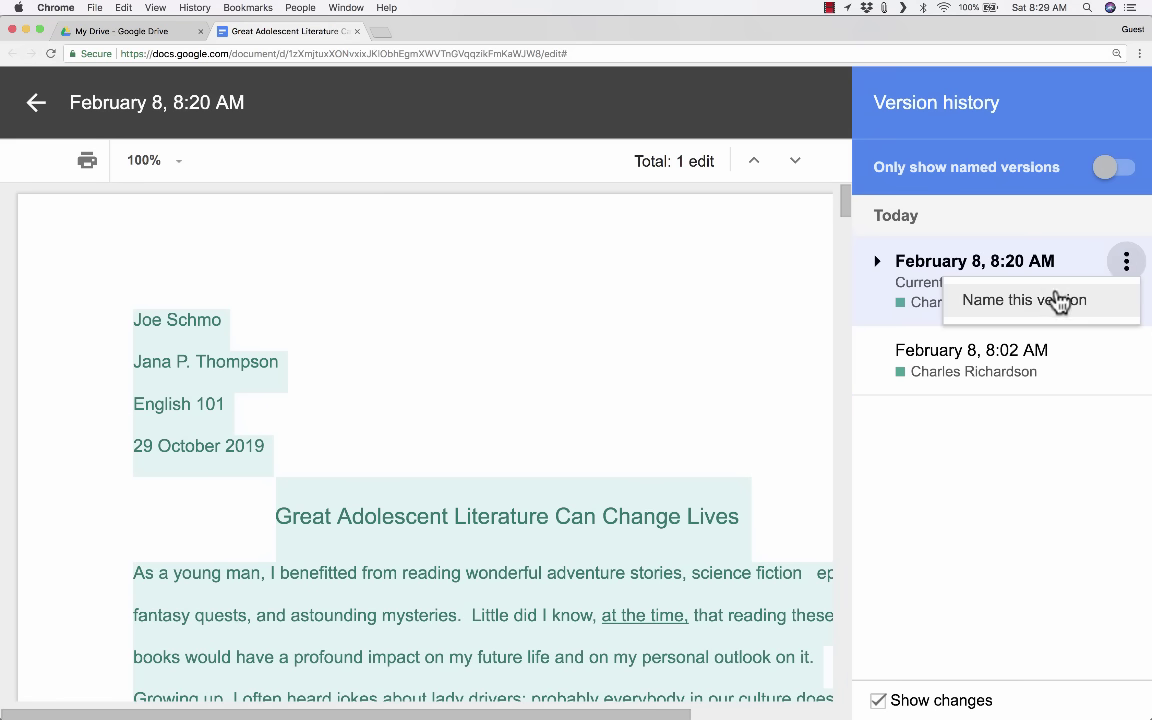
{"action": "left_click", "coordinate": [1053, 390]}
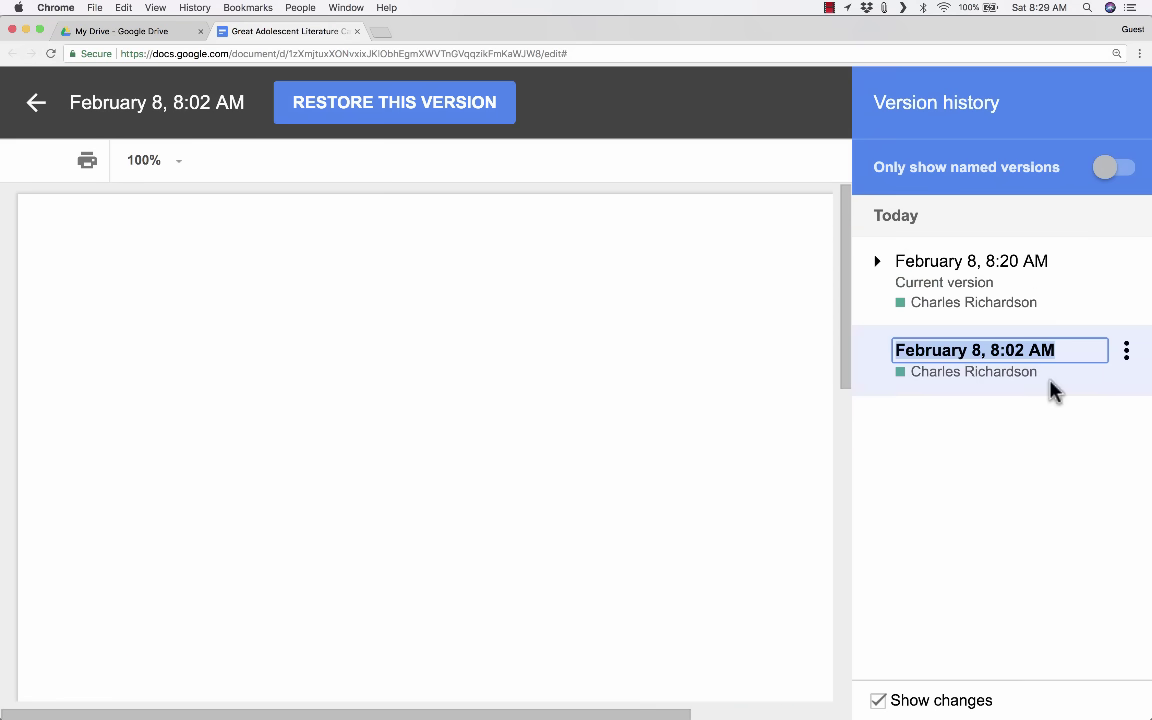
{"action": "type", "text": "Jeff's Orig"}
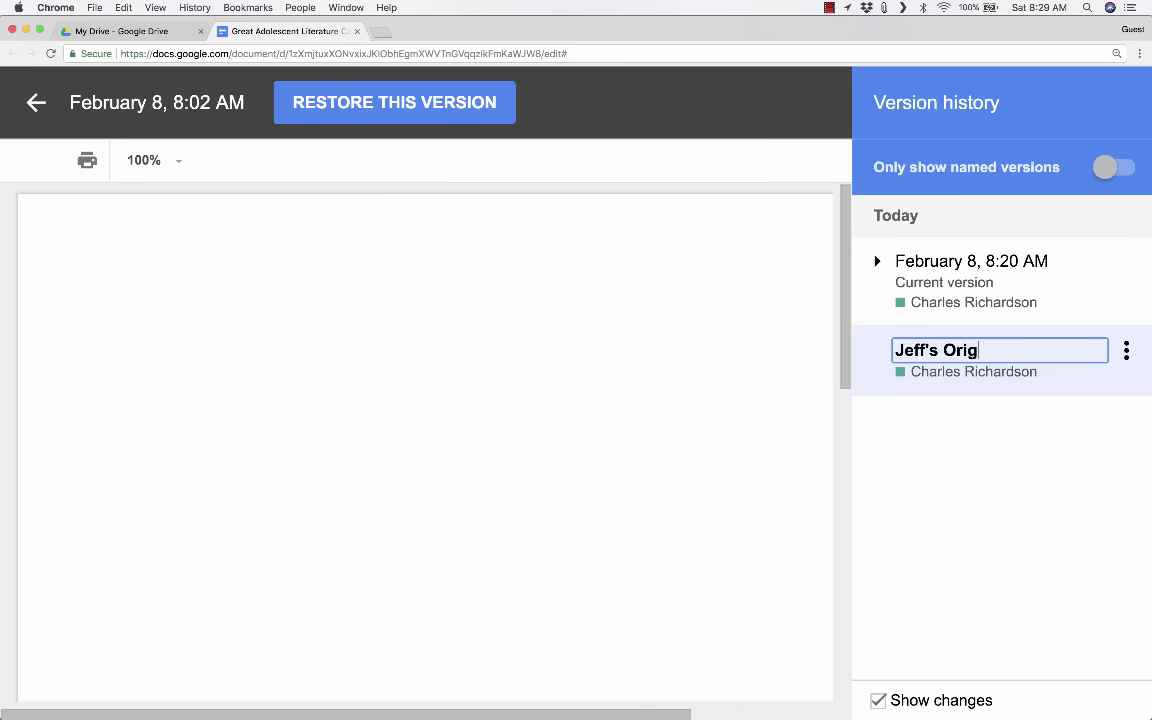
{"action": "type", "text": "inal"}
{"action": "key", "text": "Return"}
- Restore the essay to the newly named original version
{"action": "left_click", "coordinate": [987, 265]}
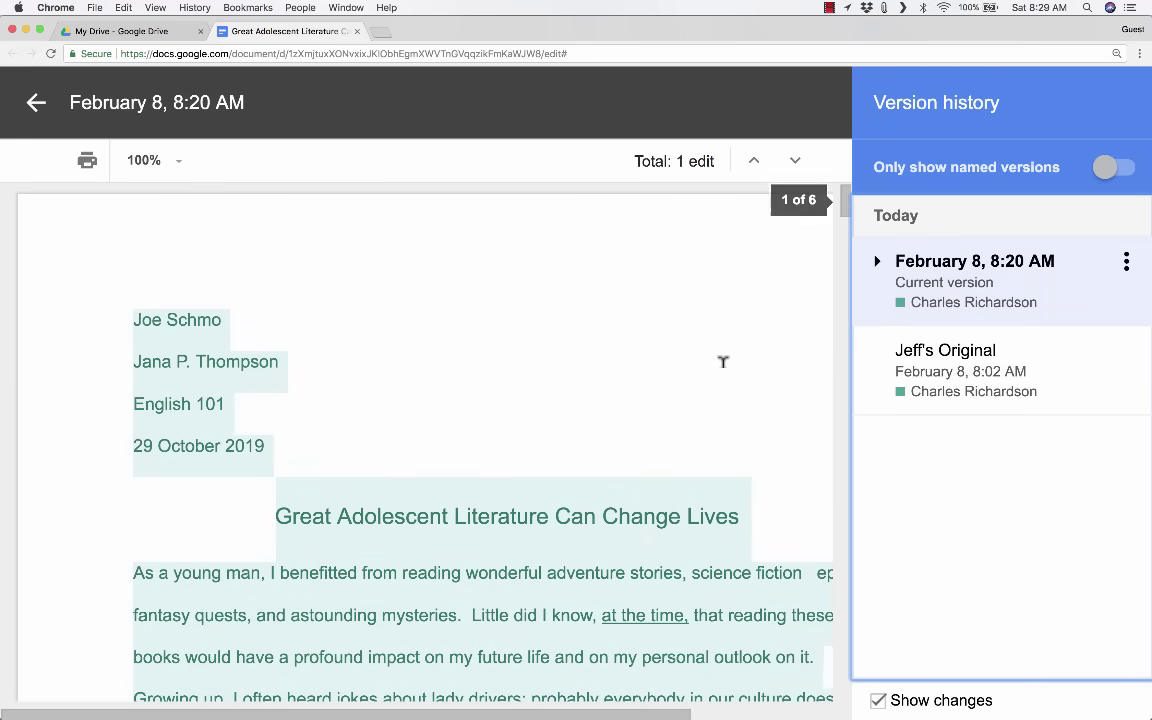
{"action": "left_click", "coordinate": [977, 376]}
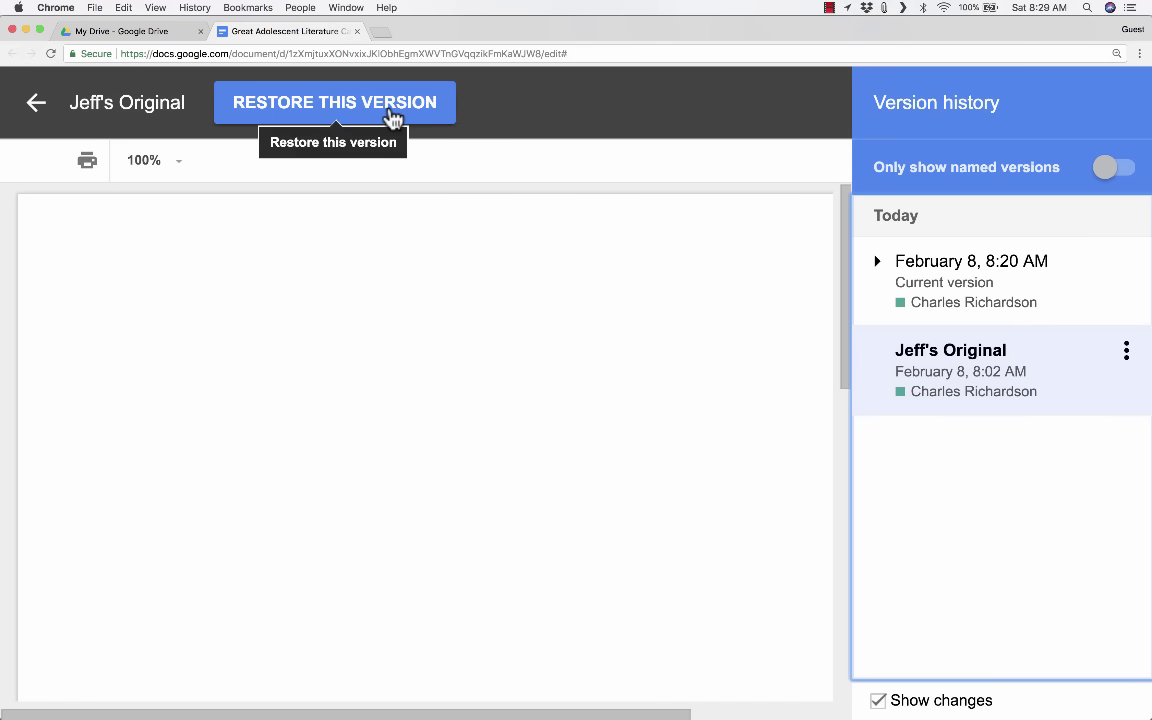
{"action": "left_click", "coordinate": [392, 118]}
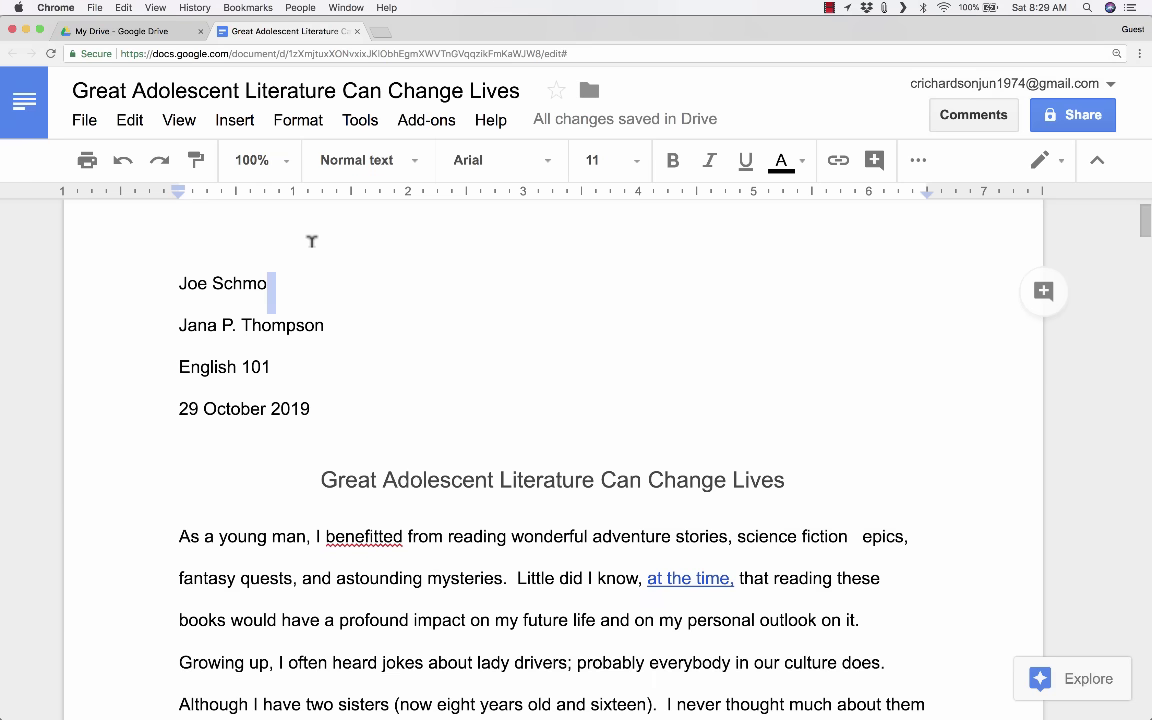
- Browse the File and View menus without choosing any command
{"action": "left_click", "coordinate": [94, 126]}
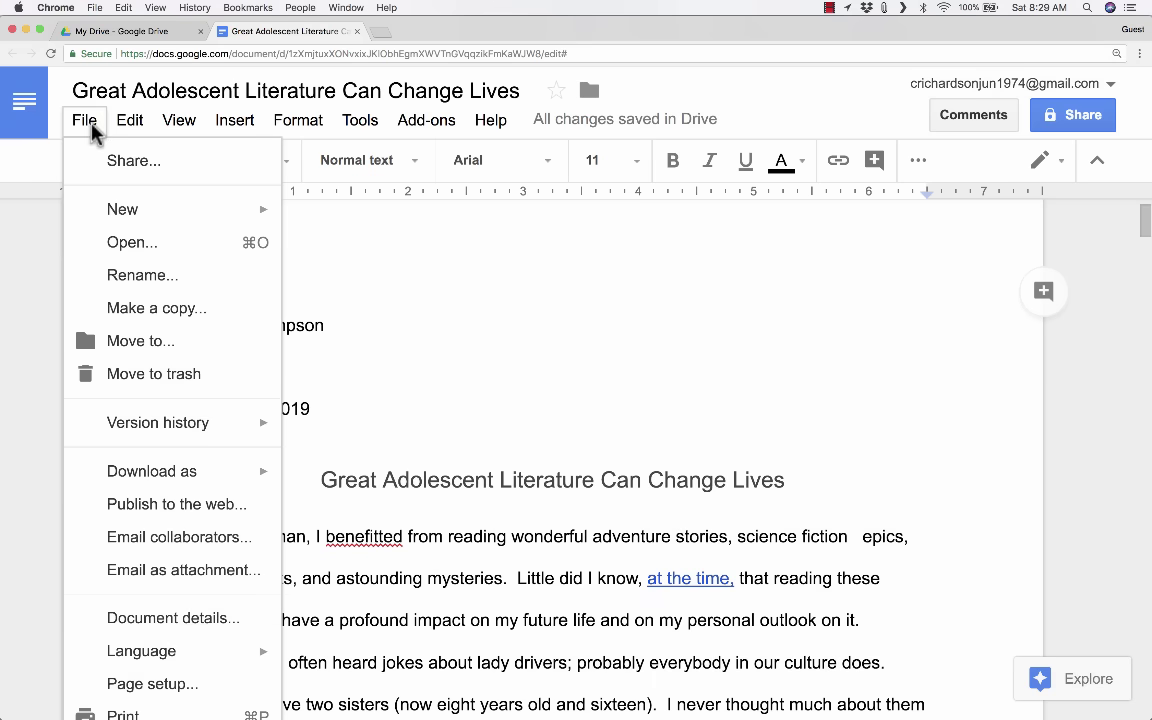
{"action": "mouse_move", "coordinate": [287, 428]}
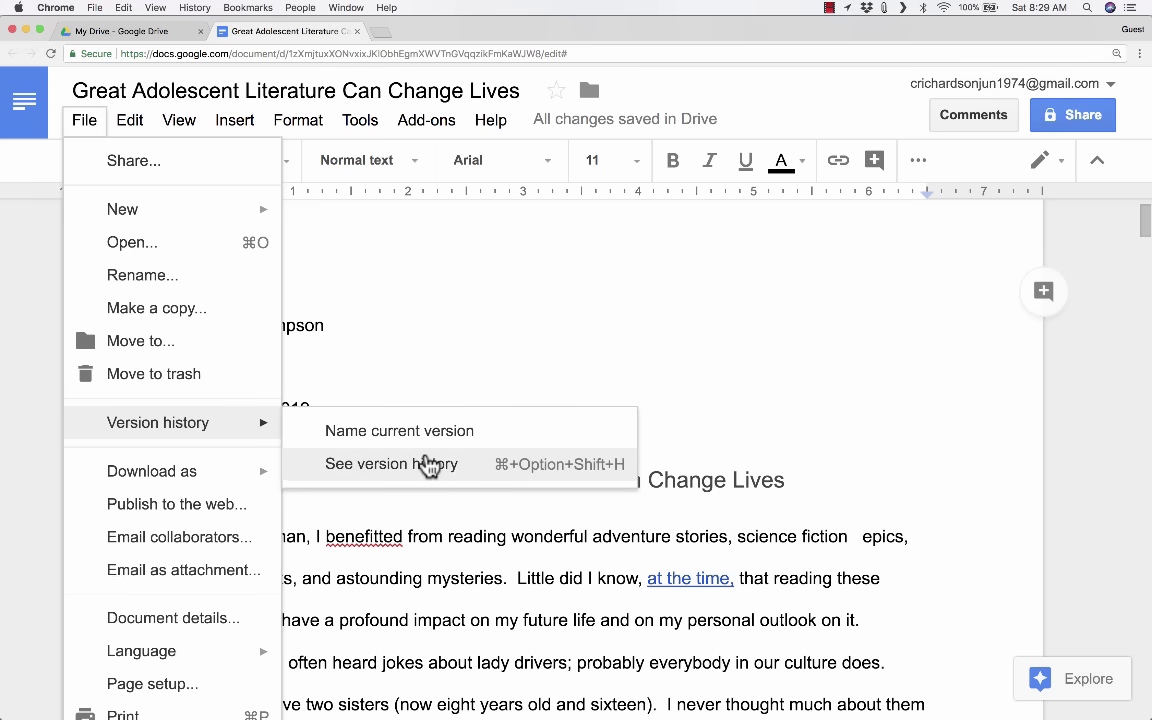
{"action": "left_click", "coordinate": [694, 326]}
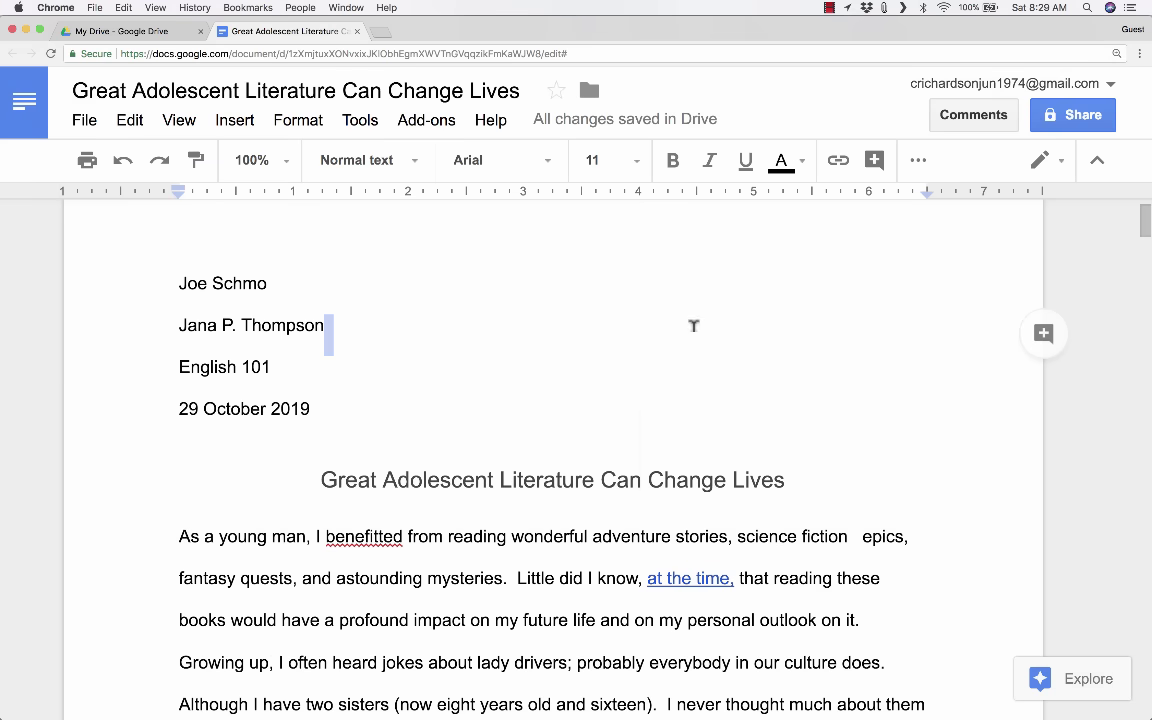
{"action": "left_click", "coordinate": [80, 122]}
{"action": "mouse_move", "coordinate": [179, 120]}
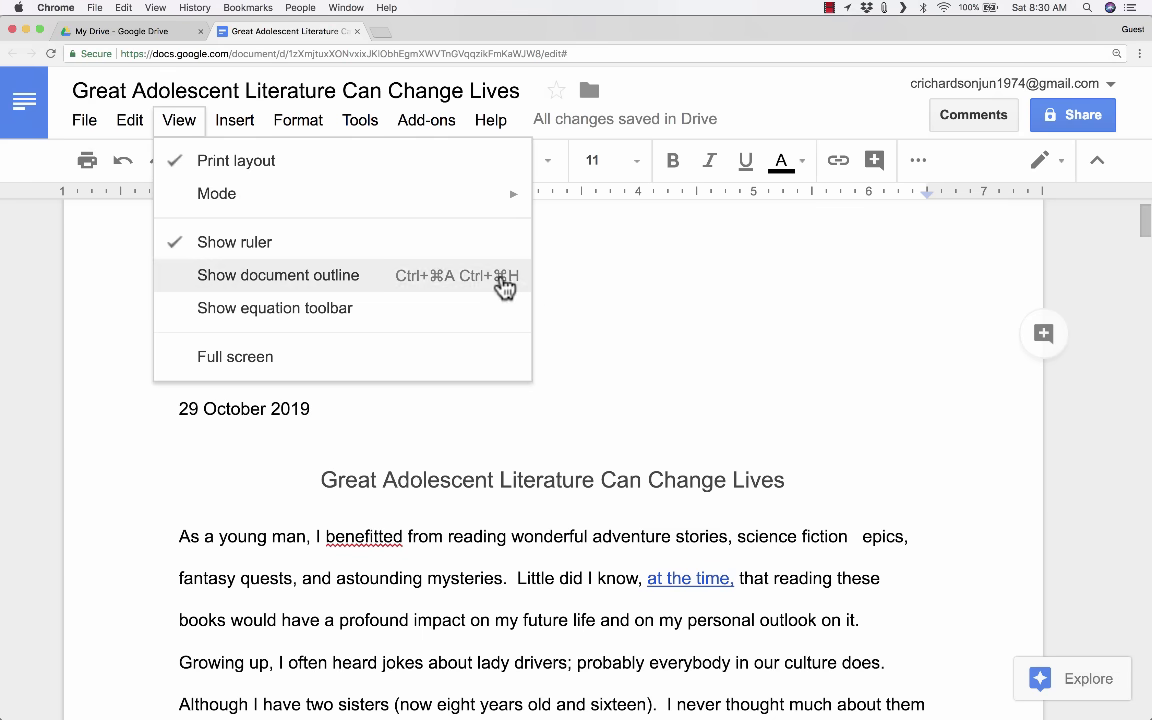
{"action": "left_click", "coordinate": [706, 327]}
{"action": "left_click", "coordinate": [84, 122]}
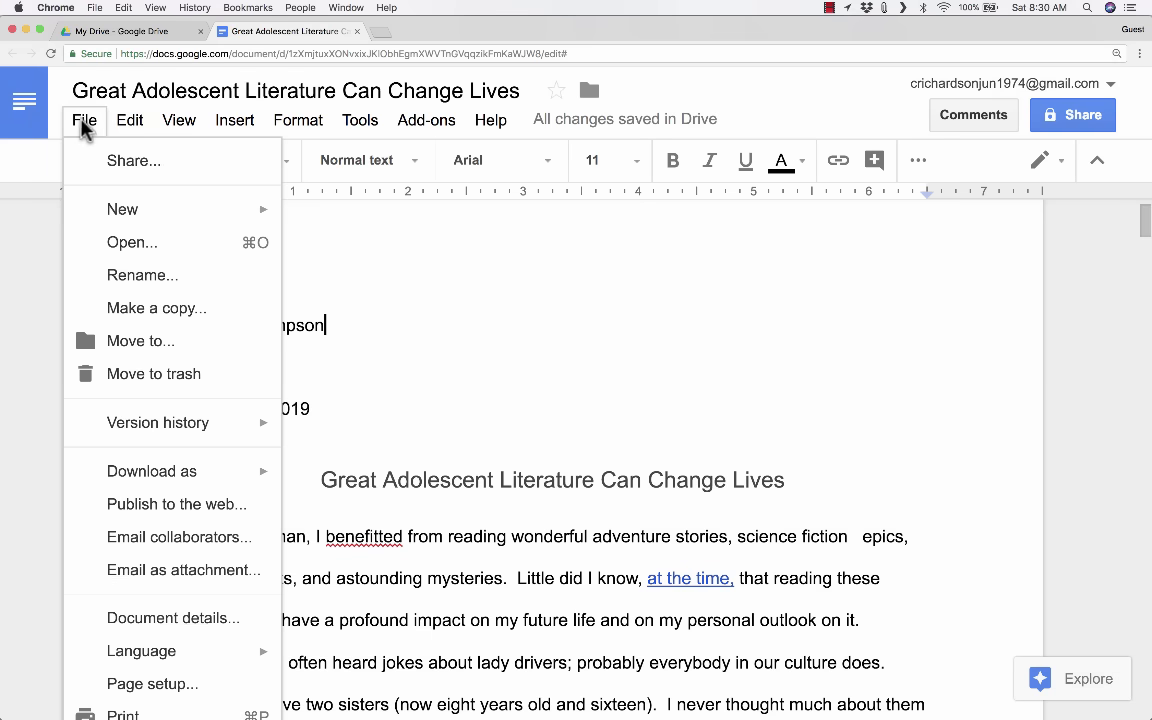
- Download the essay as Microsoft Word (.docx) and as PDF Document (.pdf)
{"action": "mouse_move", "coordinate": [172, 476]}
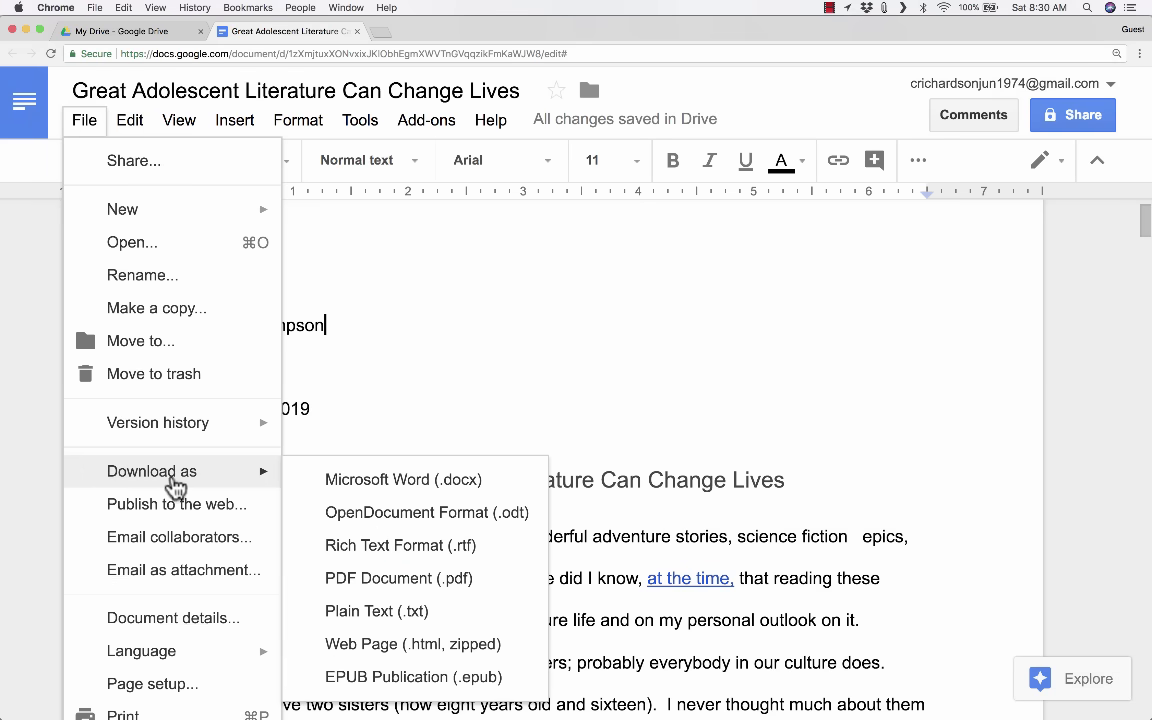
{"action": "left_click", "coordinate": [400, 480]}
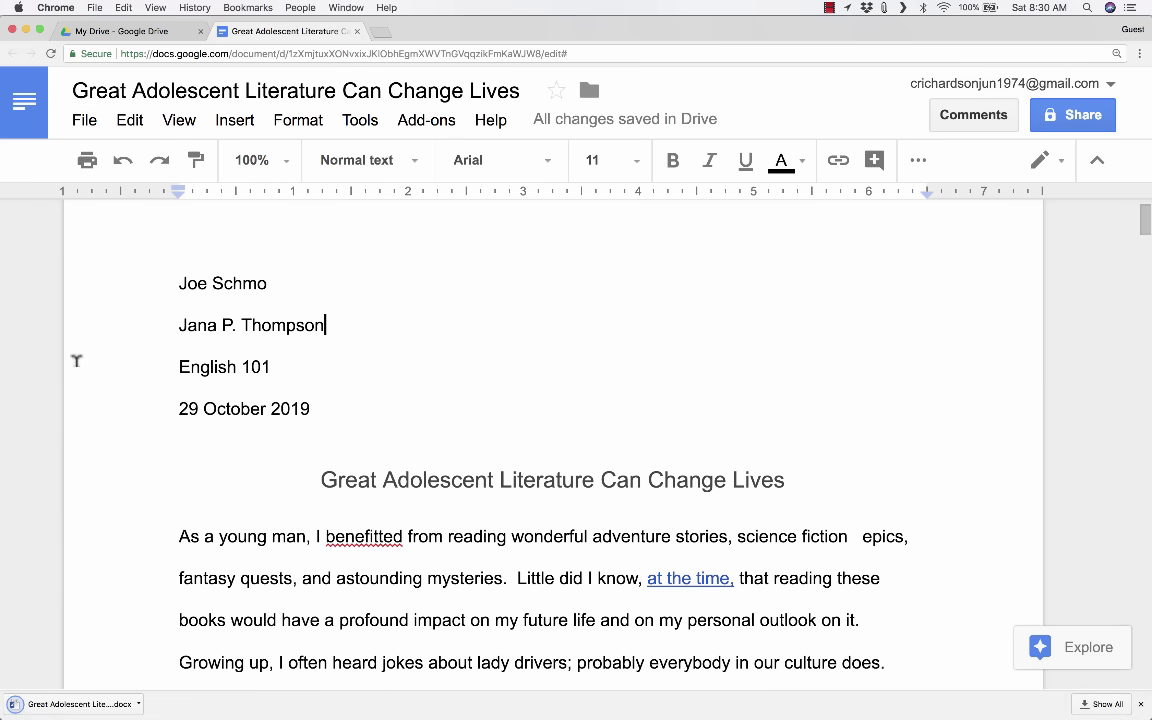
{"action": "left_click", "coordinate": [84, 120]}
{"action": "mouse_move", "coordinate": [265, 475]}
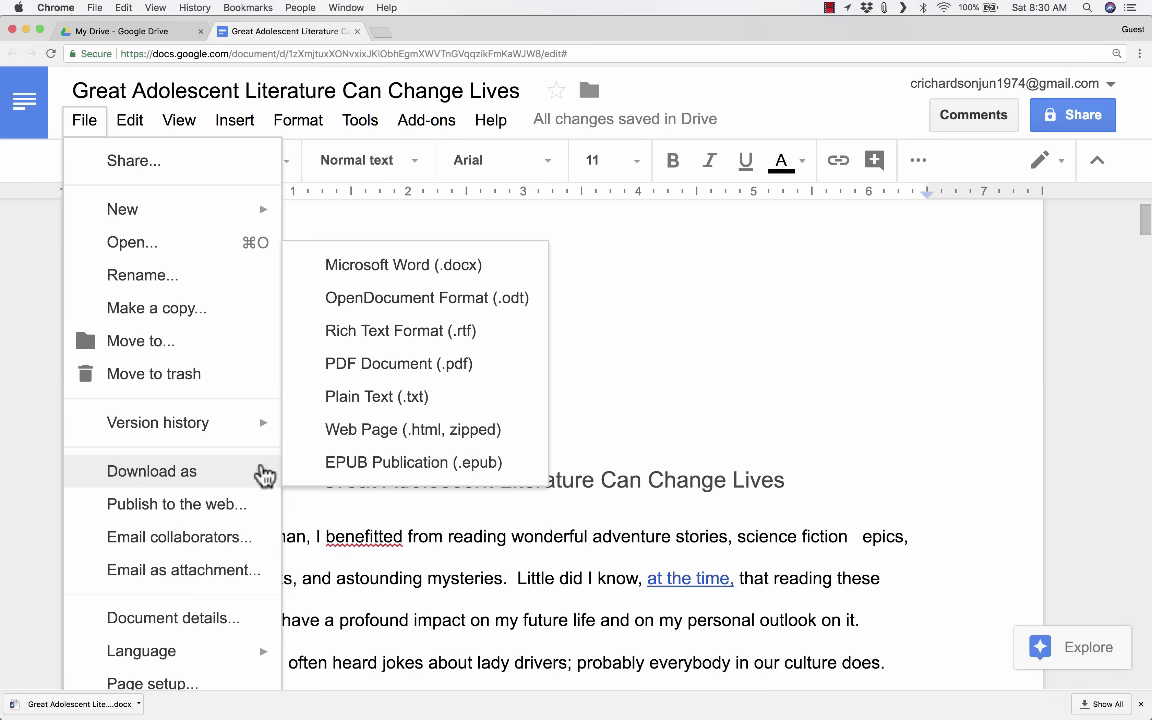
{"action": "left_click", "coordinate": [363, 362]}
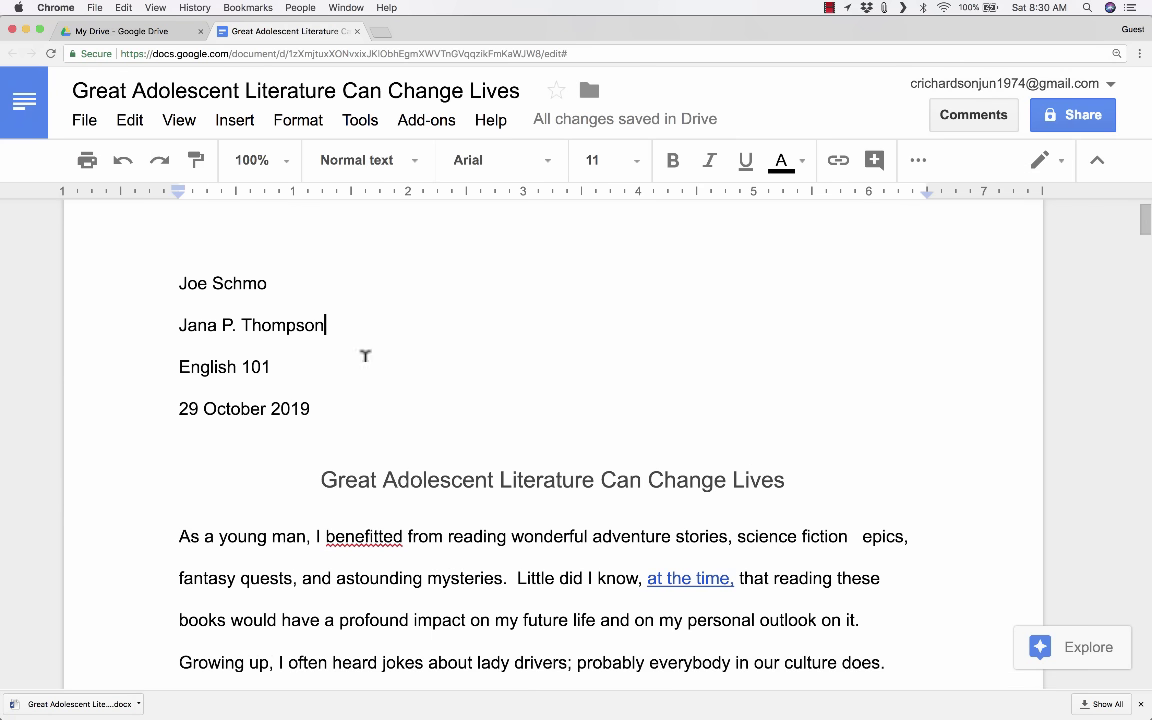
{"action": "left_click", "coordinate": [85, 124]}
{"action": "mouse_move", "coordinate": [222, 476]}
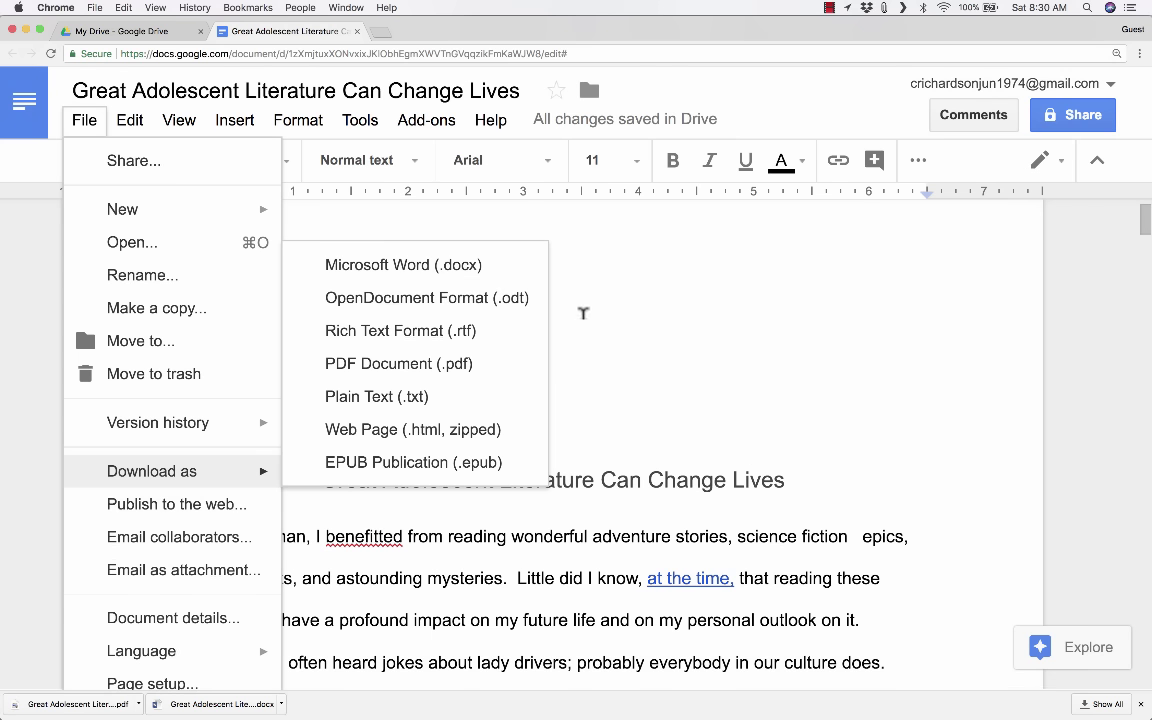
{"action": "left_click", "coordinate": [641, 318]}
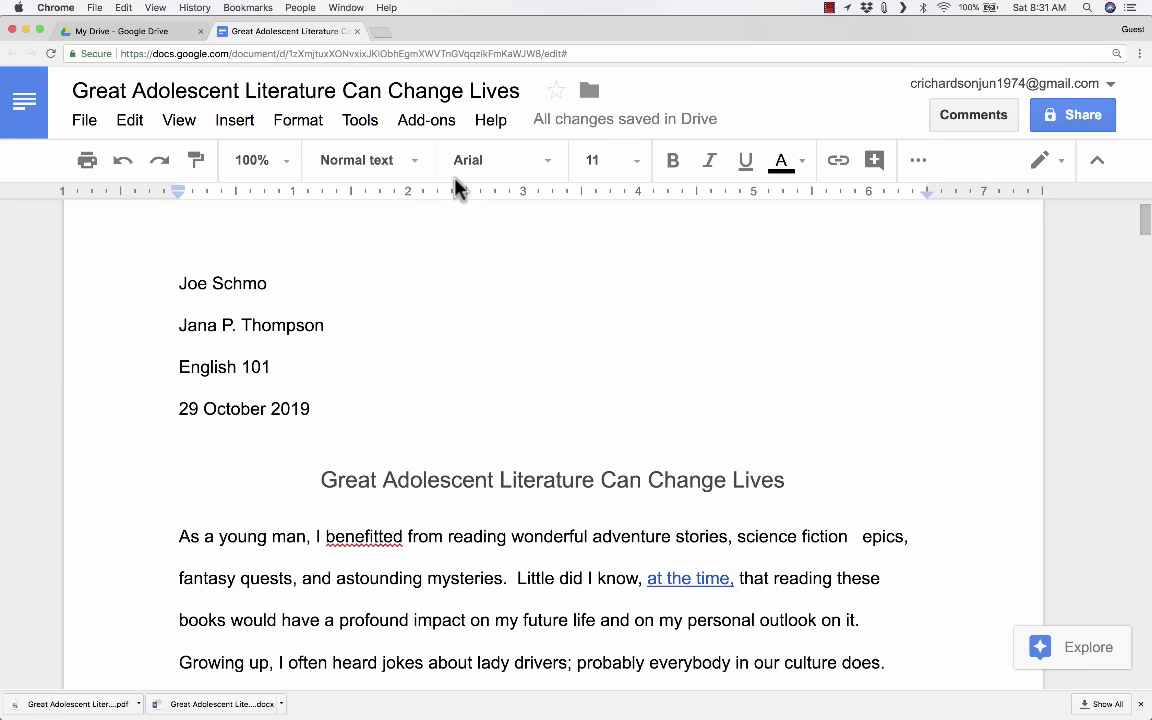
{"action": "left_click", "coordinate": [429, 127]}
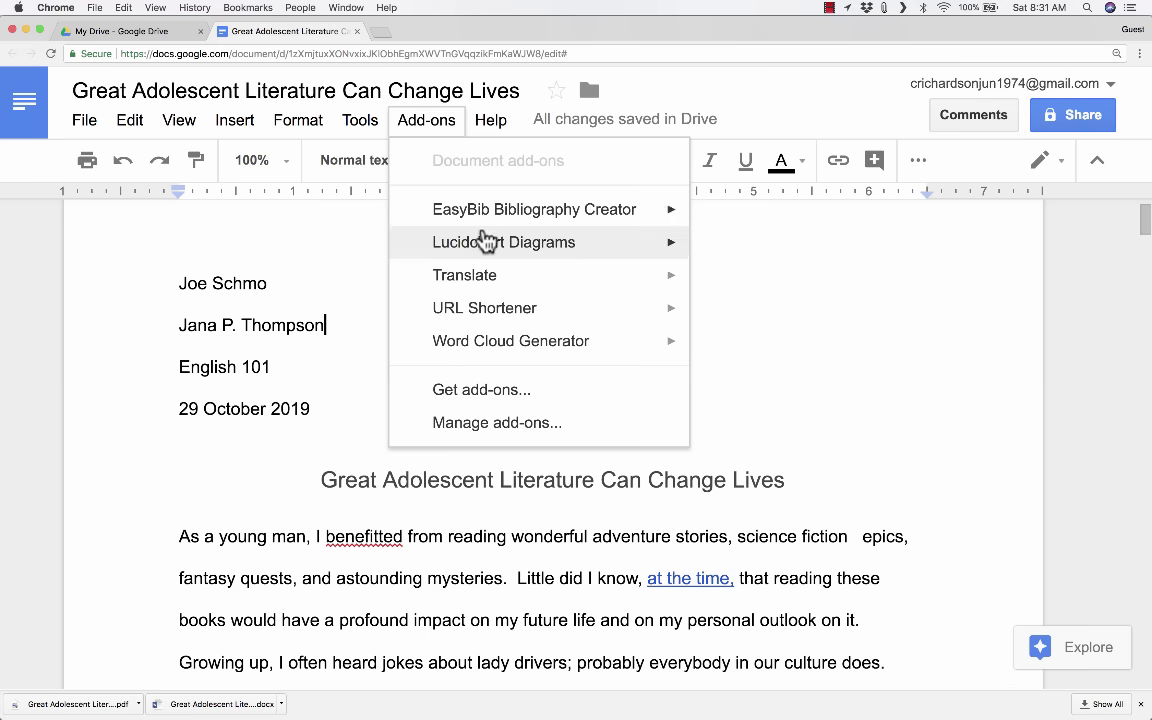
{"action": "mouse_move", "coordinate": [483, 243]}
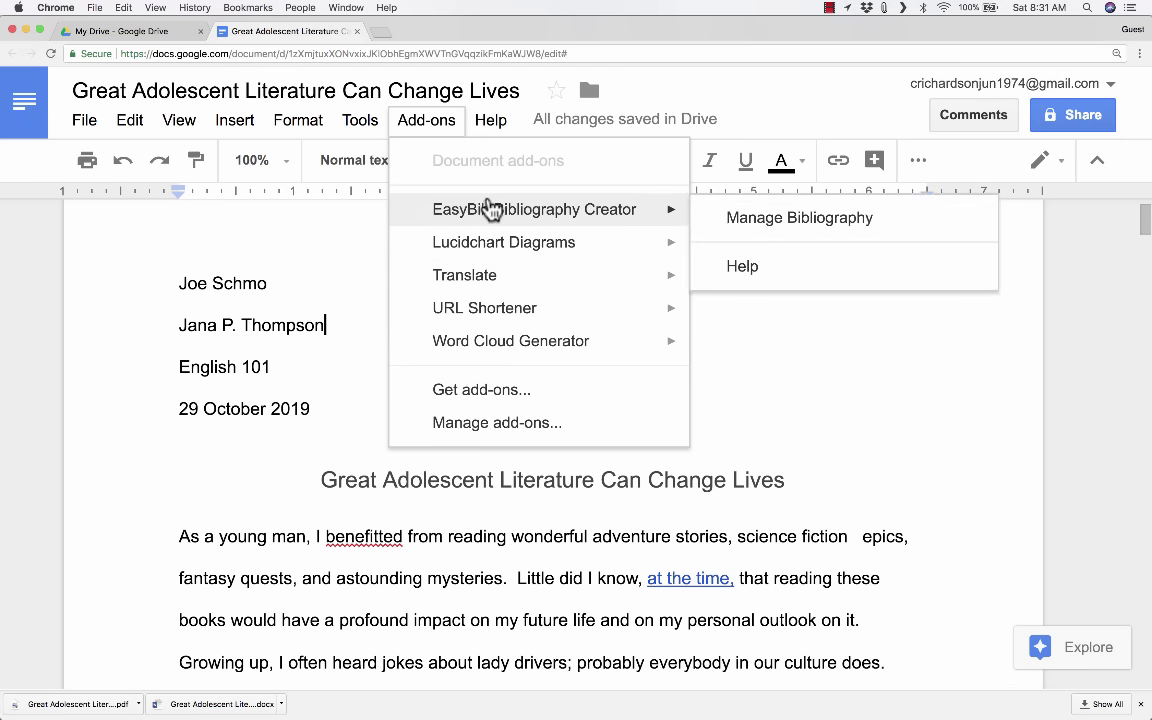
{"action": "mouse_move", "coordinate": [528, 297]}
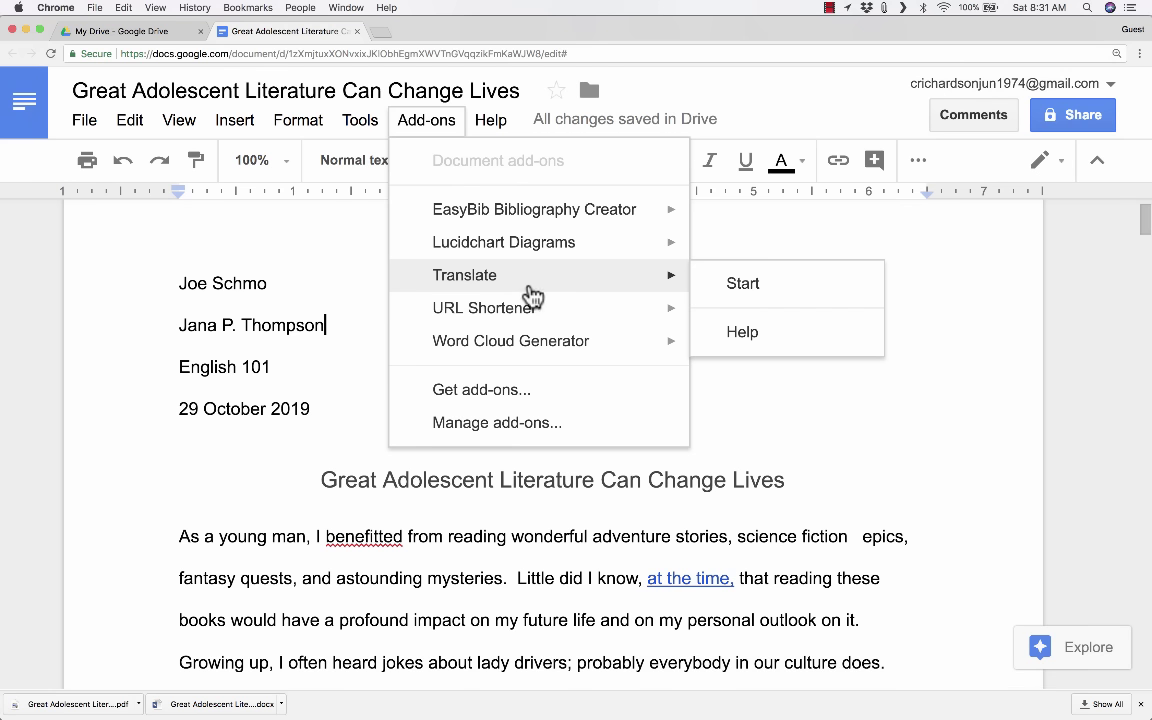
- Close the add-ons list and scroll to the A Wrinkle in Time cover image
{"action": "left_click", "coordinate": [364, 263]}
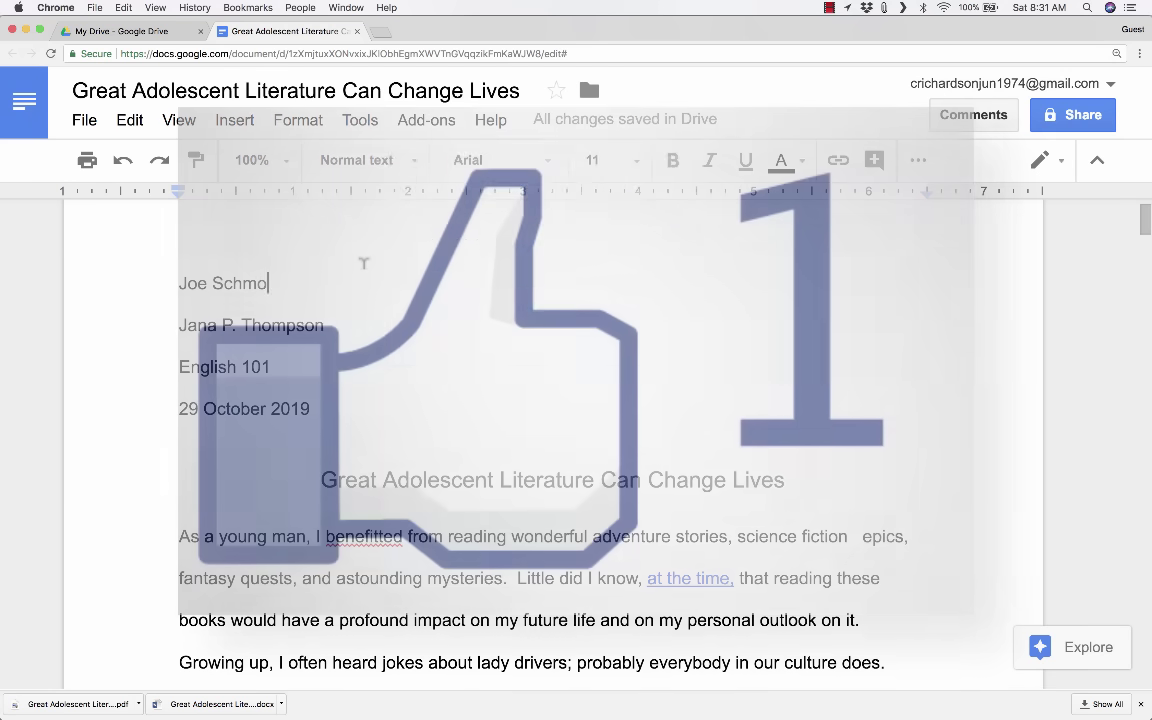
{"action": "scroll", "coordinate": [593, 318], "scroll_direction": "up", "scroll_amount": 1}
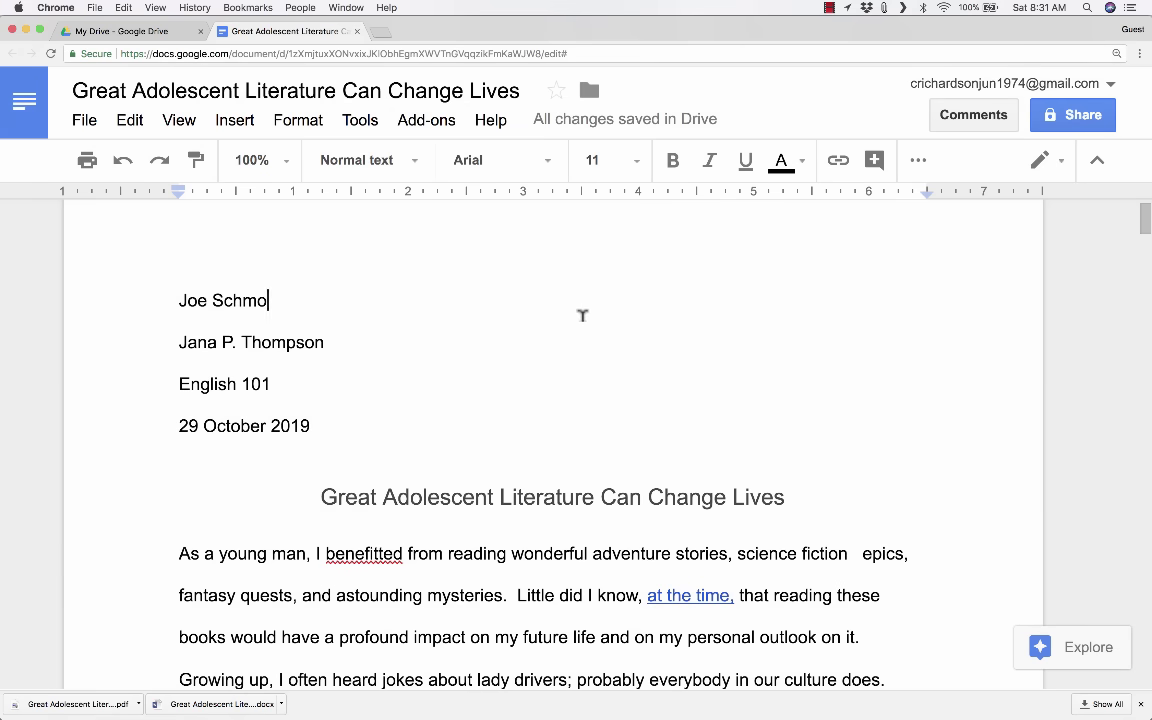
{"action": "scroll", "coordinate": [582, 315], "scroll_direction": "down", "scroll_amount": 1}
{"action": "scroll", "coordinate": [582, 315], "scroll_direction": "down", "scroll_amount": 8}
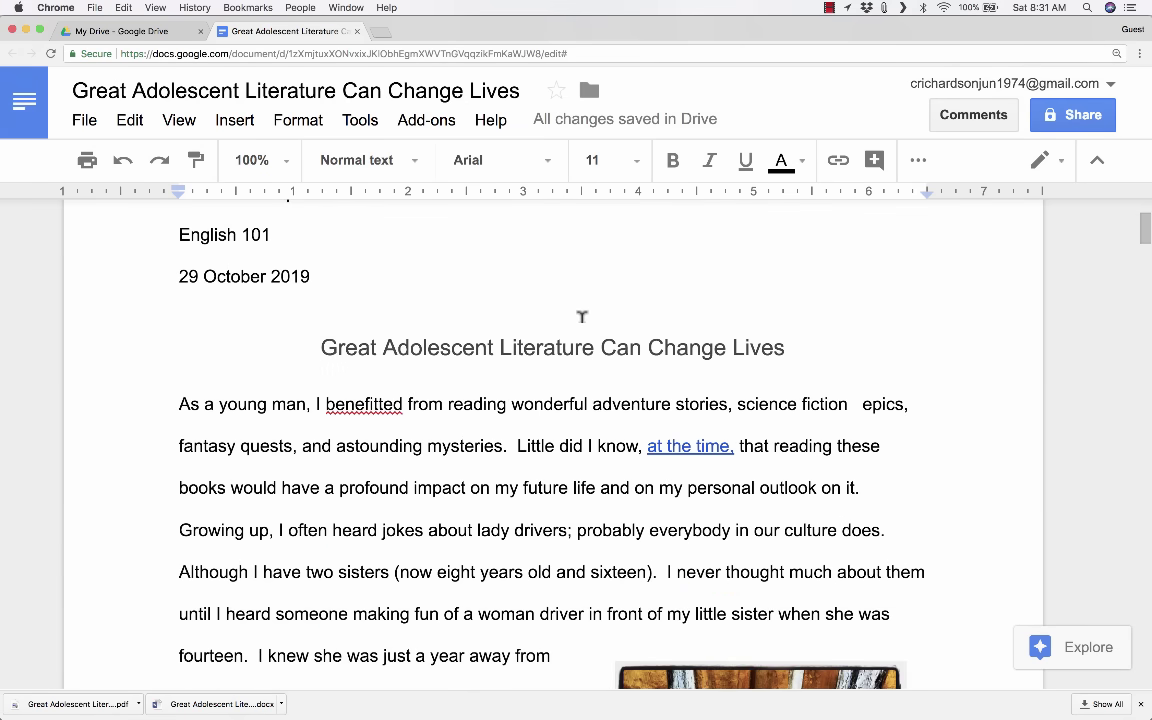
{"action": "scroll", "coordinate": [582, 315], "scroll_direction": "up", "scroll_amount": 3}
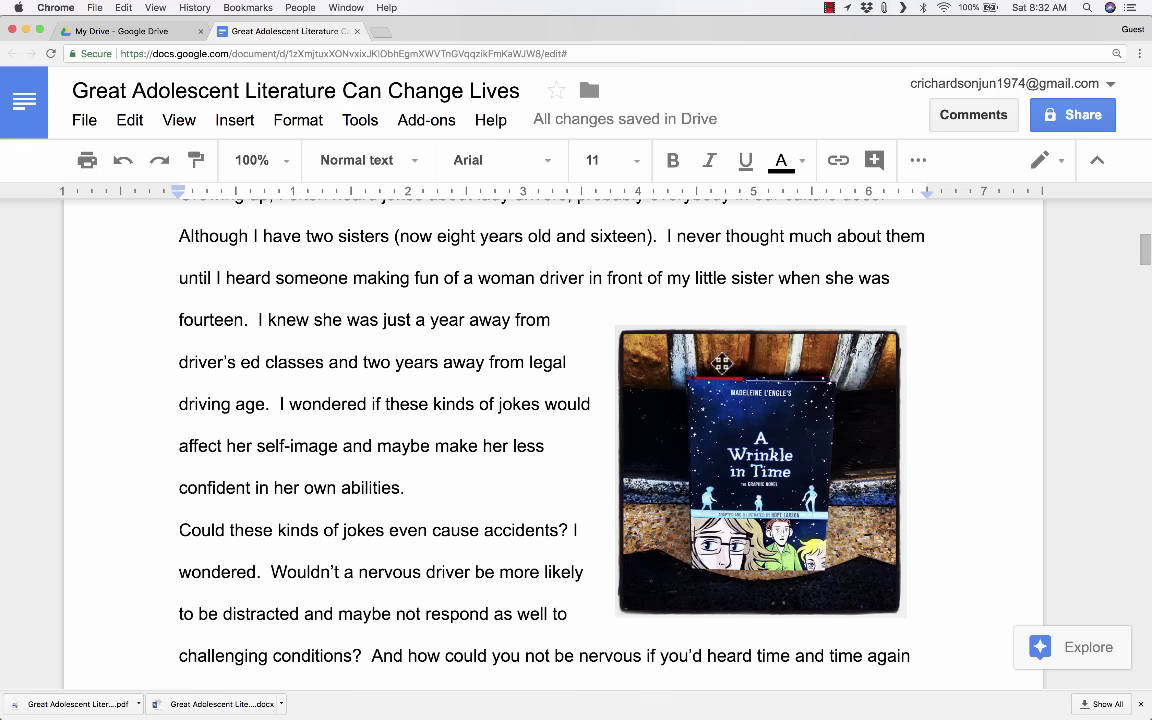